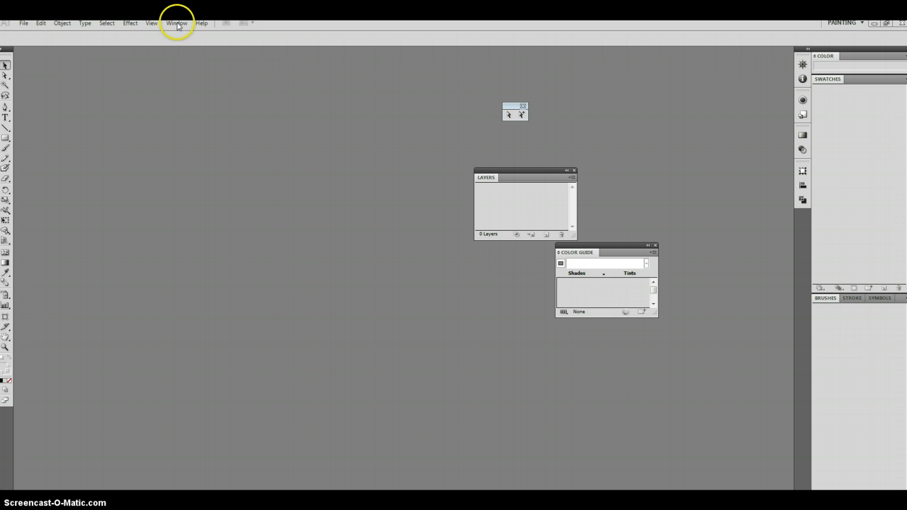
Switch the workspace to Essentials.
click(177, 23)
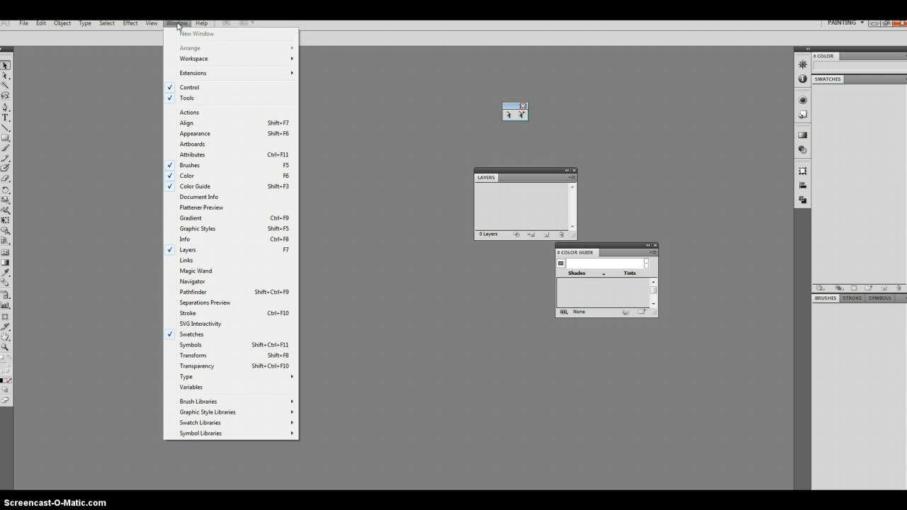
mouse_move(213, 58)
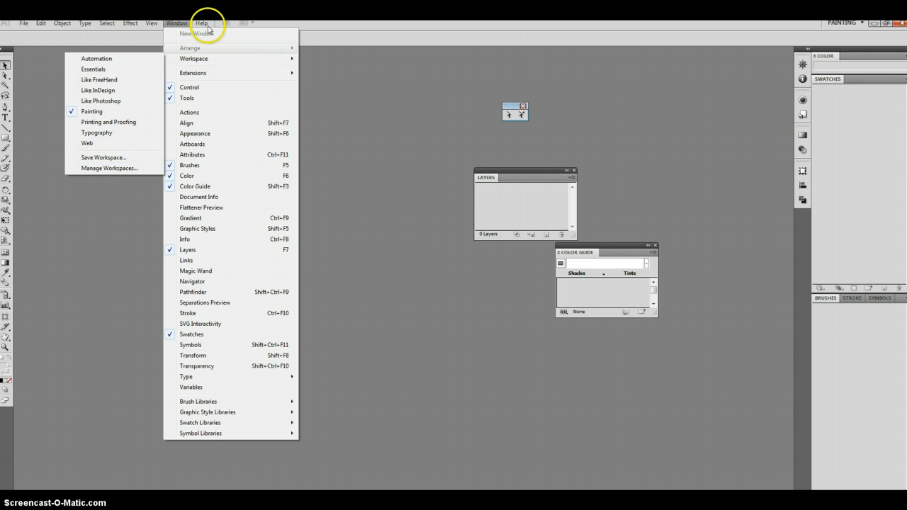
click(865, 22)
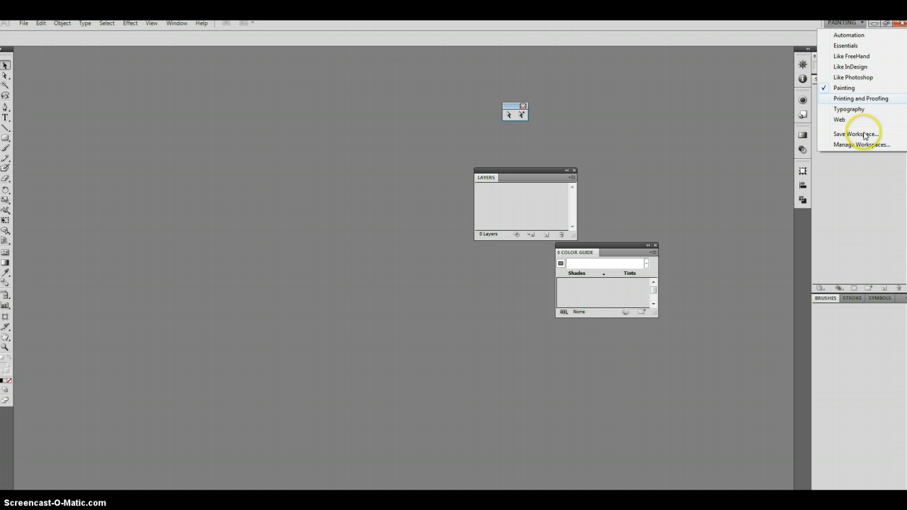
click(846, 46)
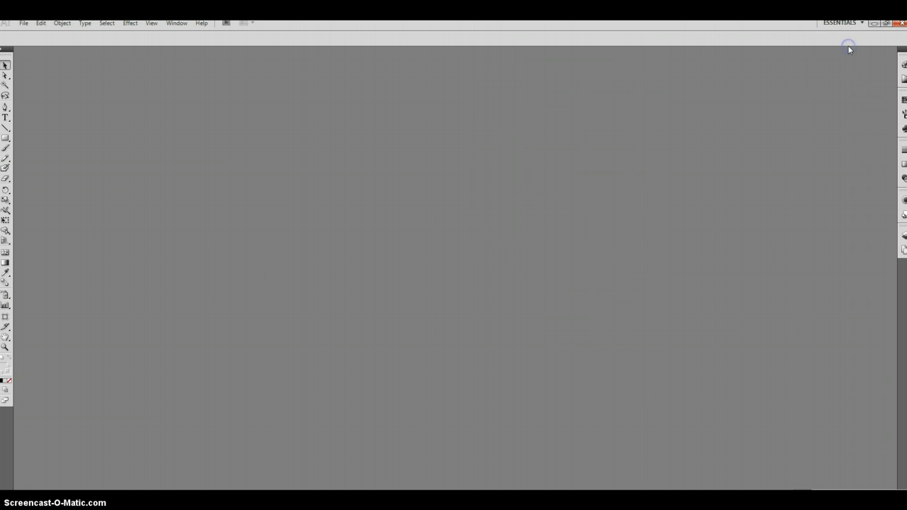
click(886, 22)
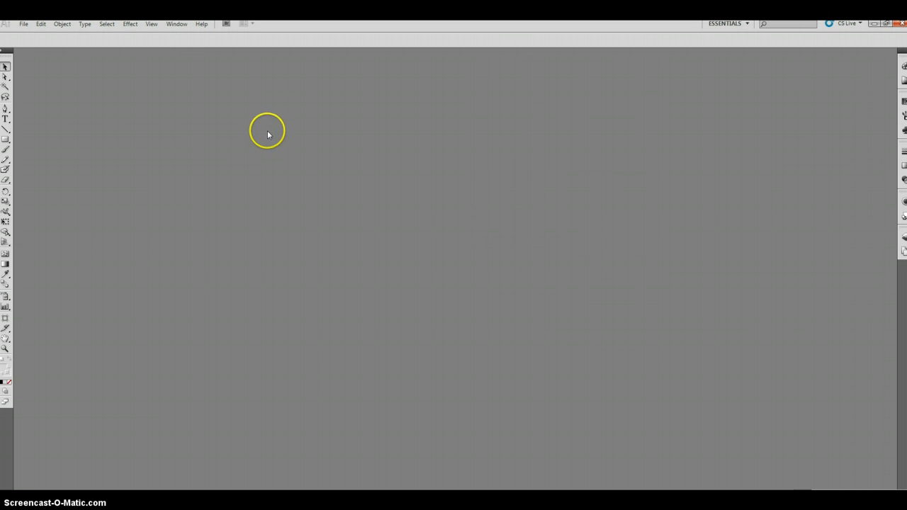
Create a new document in inches, 5 in wide and 5 in high, named with the author's name followed by "_blend design".
click(26, 27)
click(29, 36)
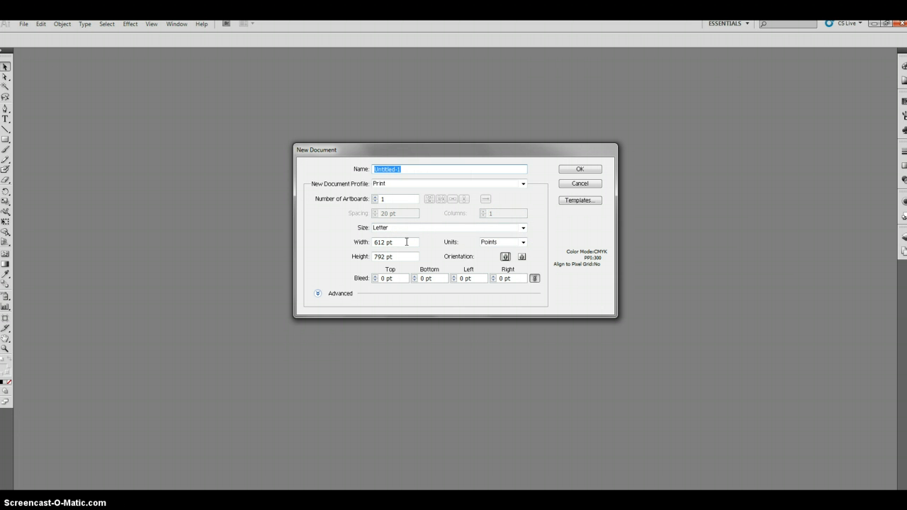
click(531, 243)
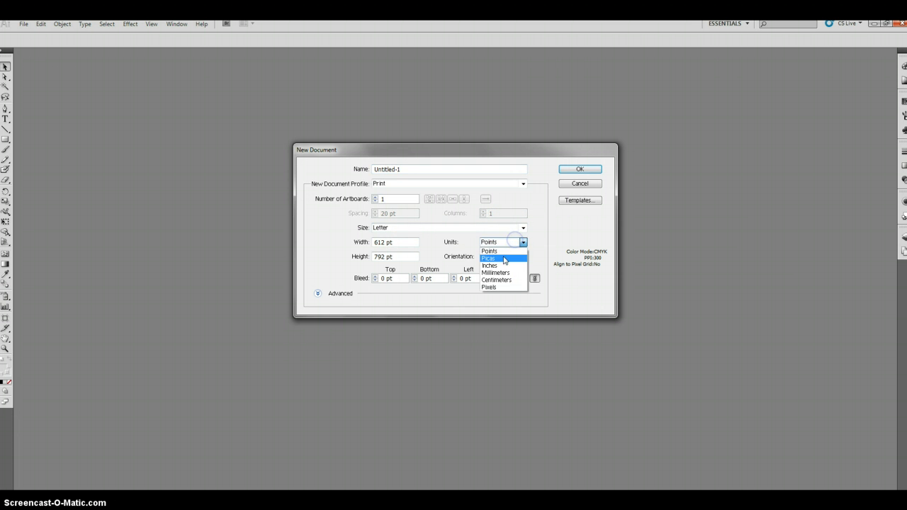
click(500, 266)
click(388, 242)
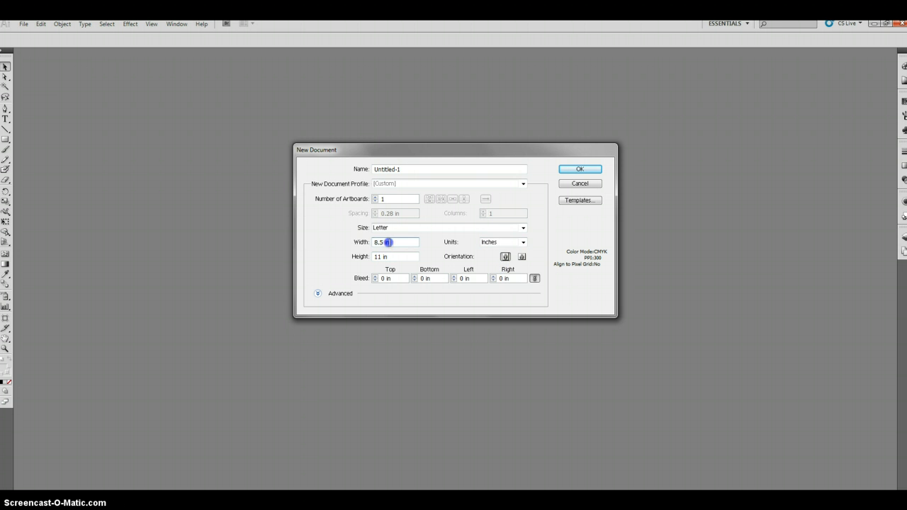
text(5)
click(394, 257)
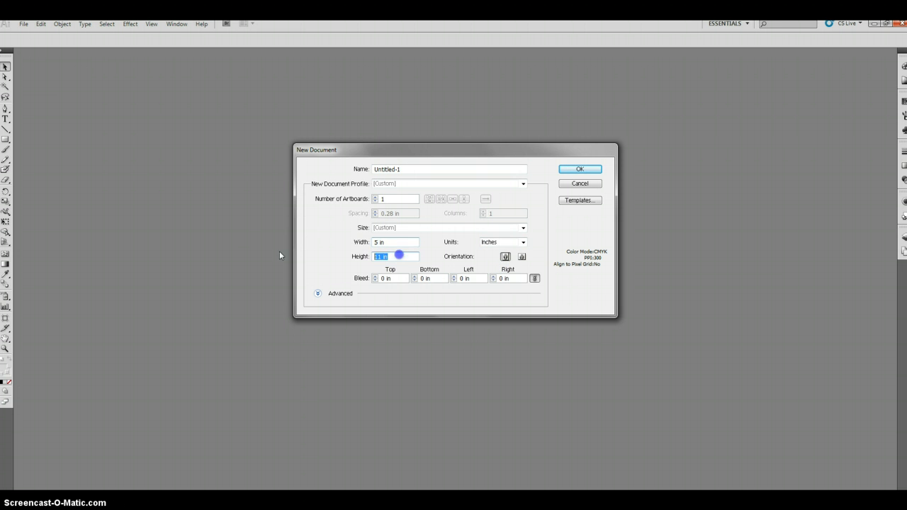
text(5)
click(343, 167)
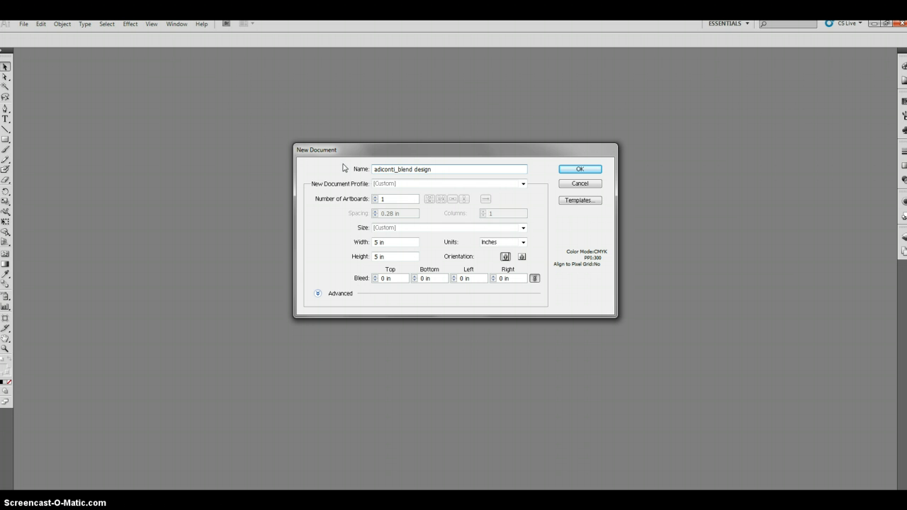
click(577, 169)
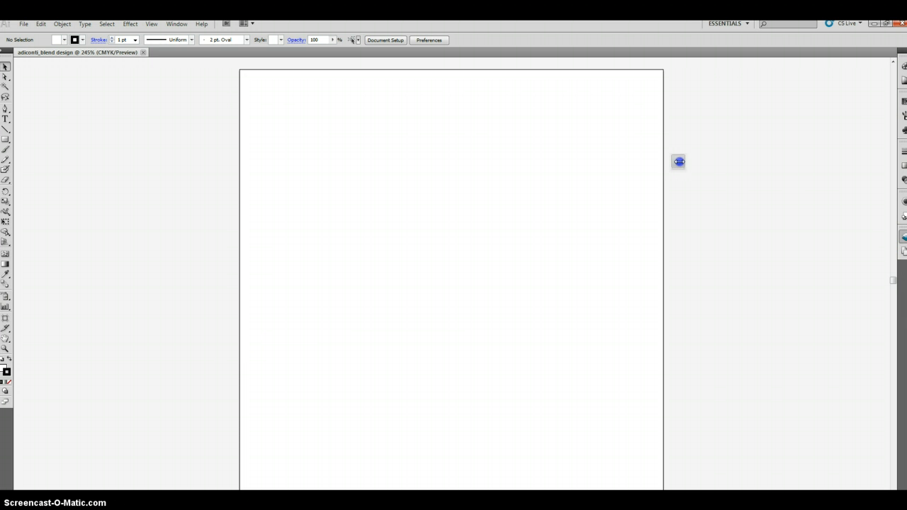
Undock the Layers and Swatches panels and float them one above the other beside the artboard.
drag(679, 161, 724, 127)
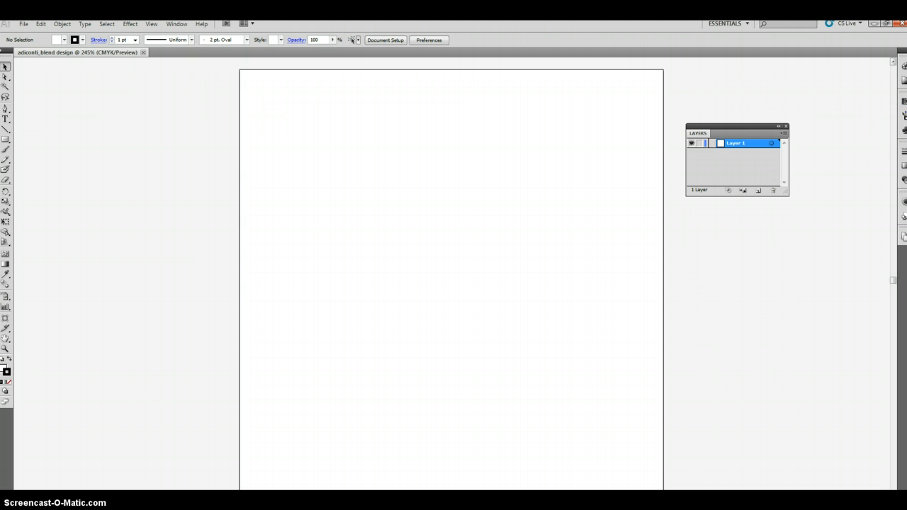
drag(904, 102, 731, 209)
click(689, 220)
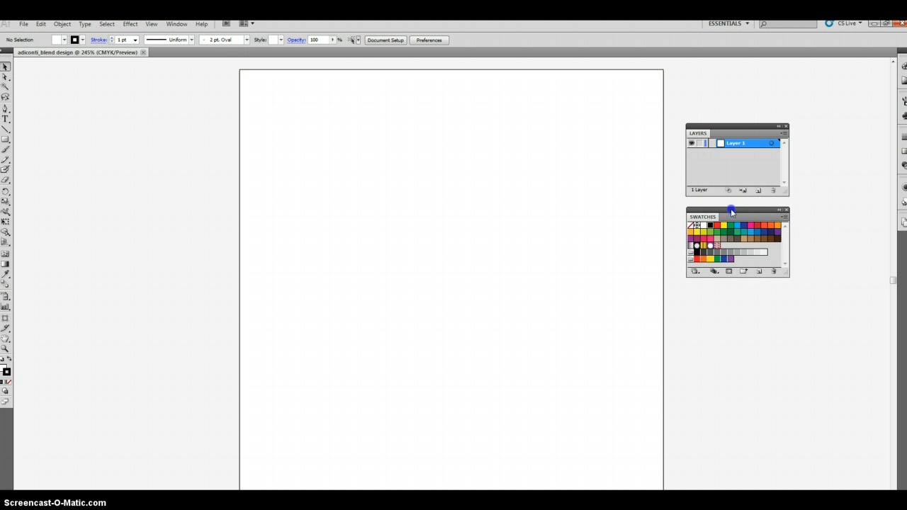
Show the Pathfinder panel and move it below the floating Swatches panel.
click(176, 24)
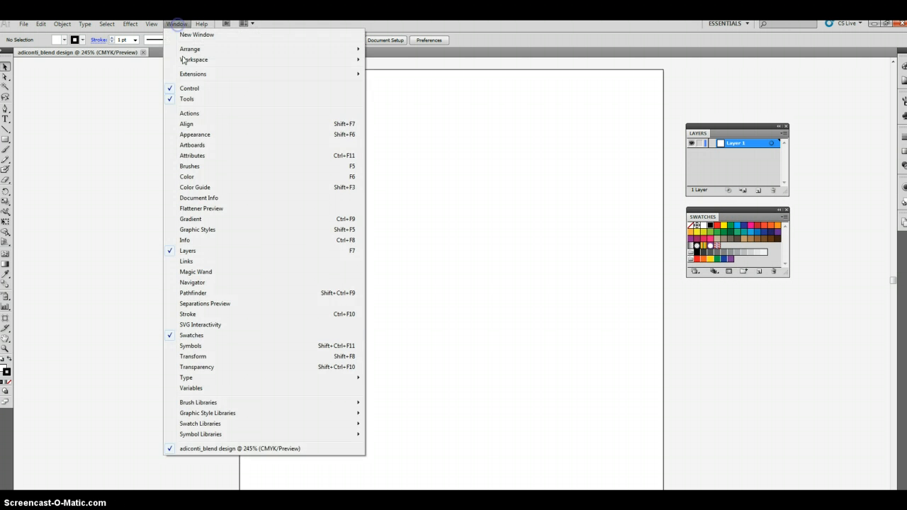
click(202, 293)
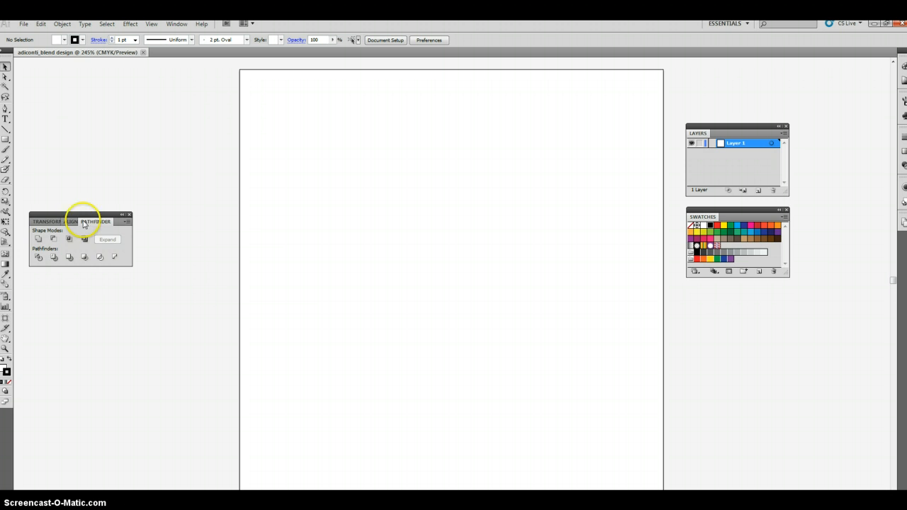
drag(83, 224, 734, 296)
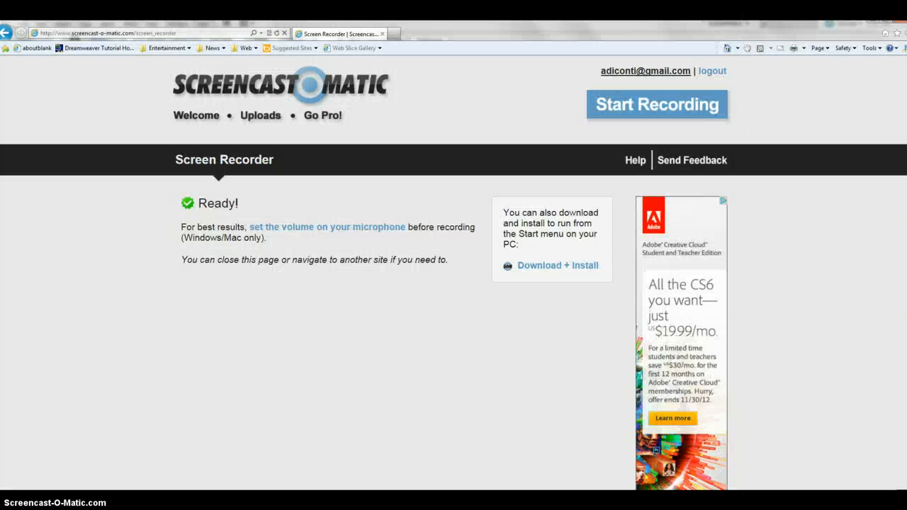
Try to load vectoreasel.blogspot.com in the browser window showing the Screencast-O-Matic page.
click(92, 33)
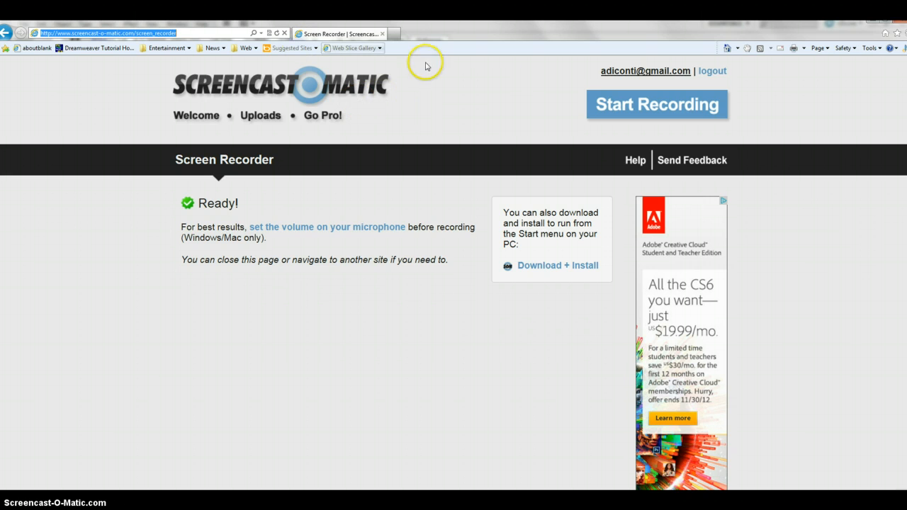
text(vectoreasel.blogspot.com/)
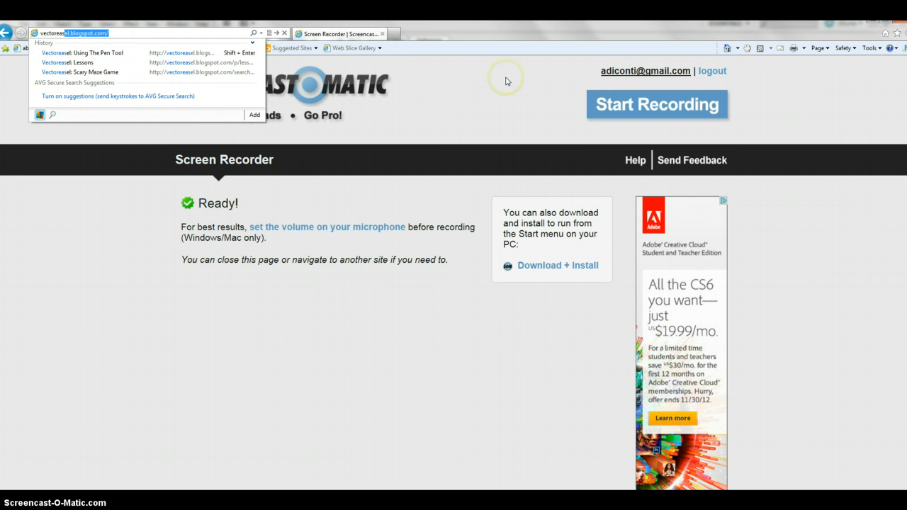
key(Return)
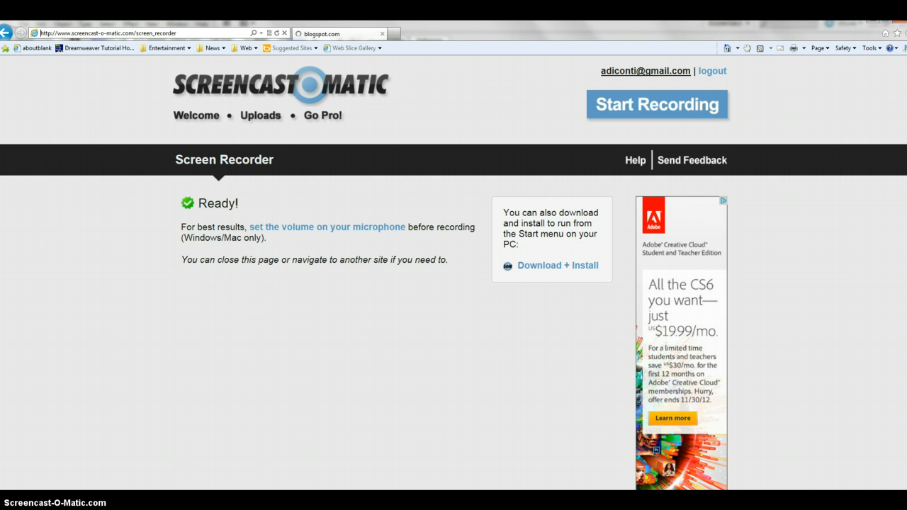
click(193, 32)
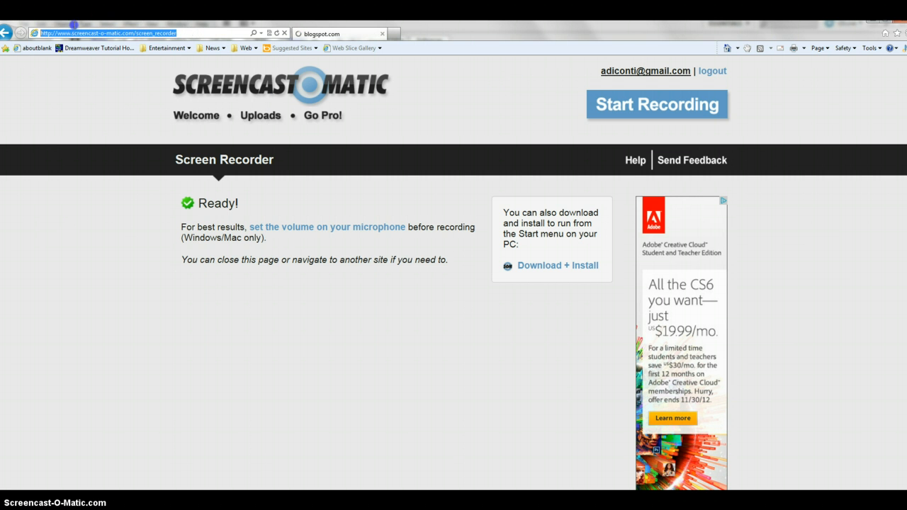
text(vectoreasel.blogspot.com/)
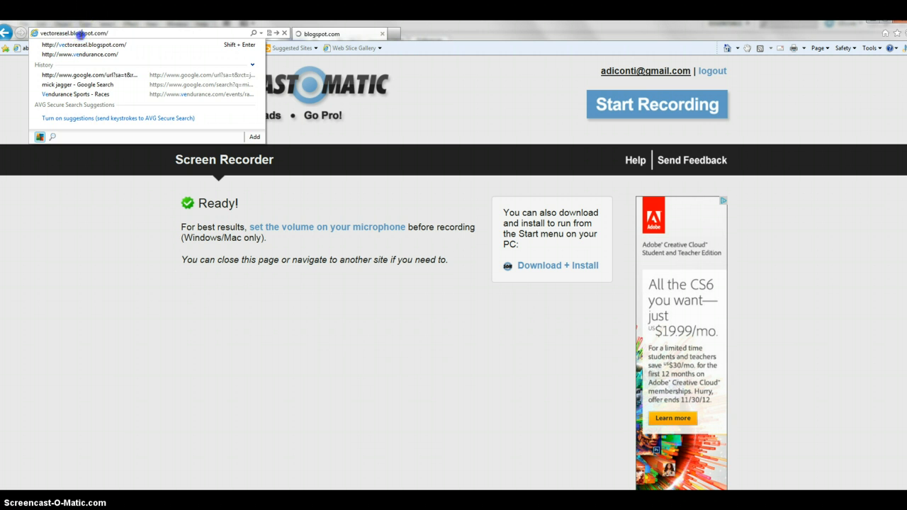
click(80, 44)
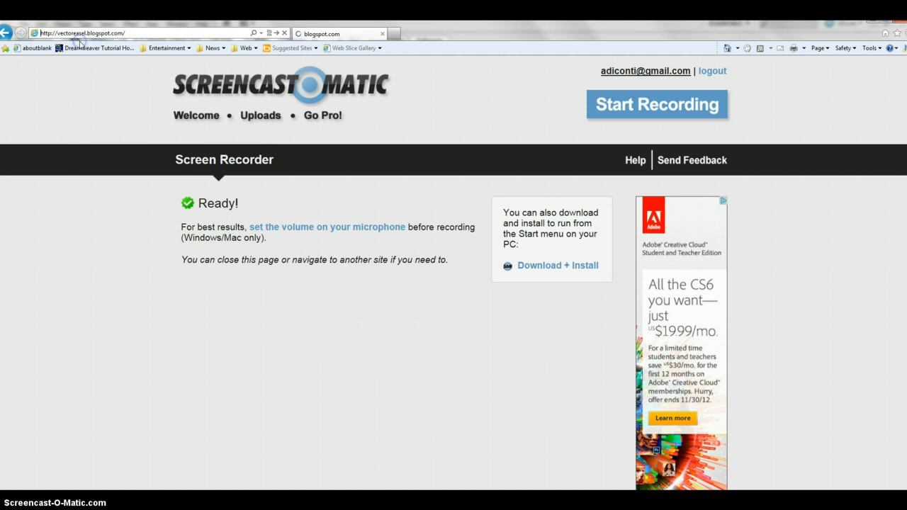
click(253, 33)
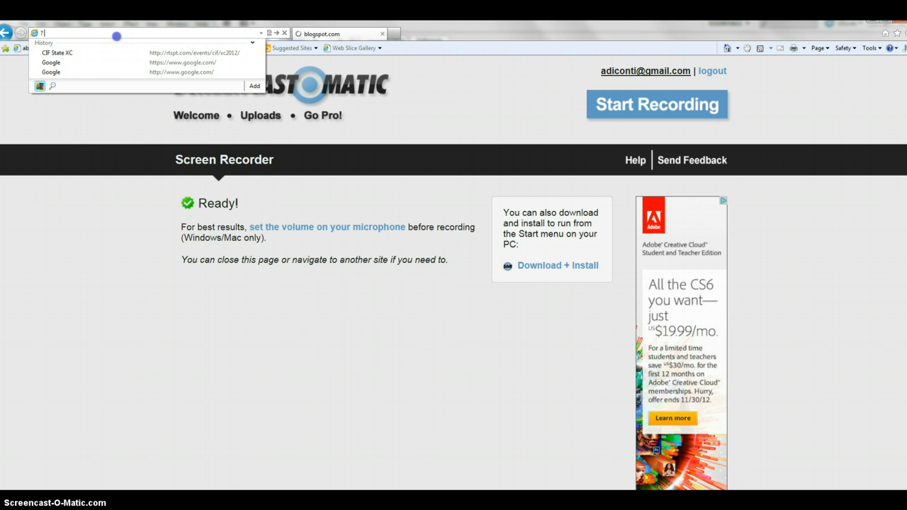
text(v)
text(e)
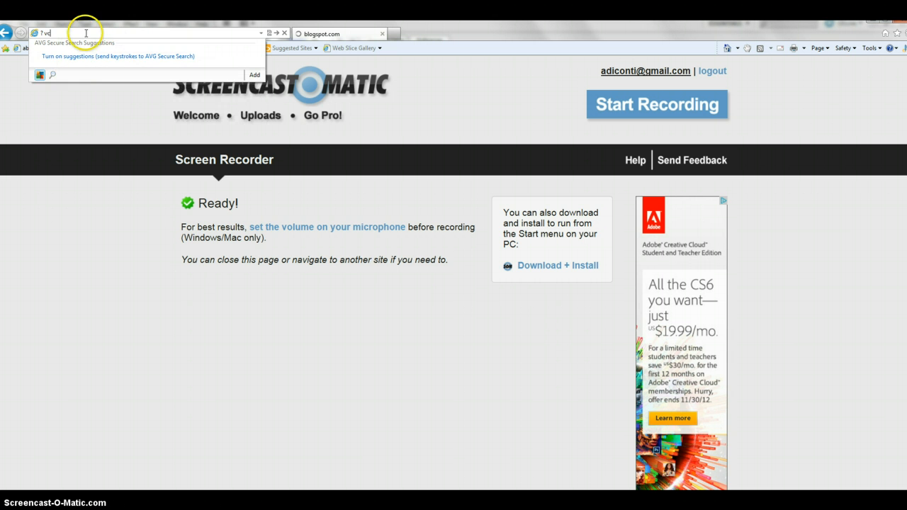
drag(84, 33, 43, 38)
text(vectoreasel.blogspot.com/)
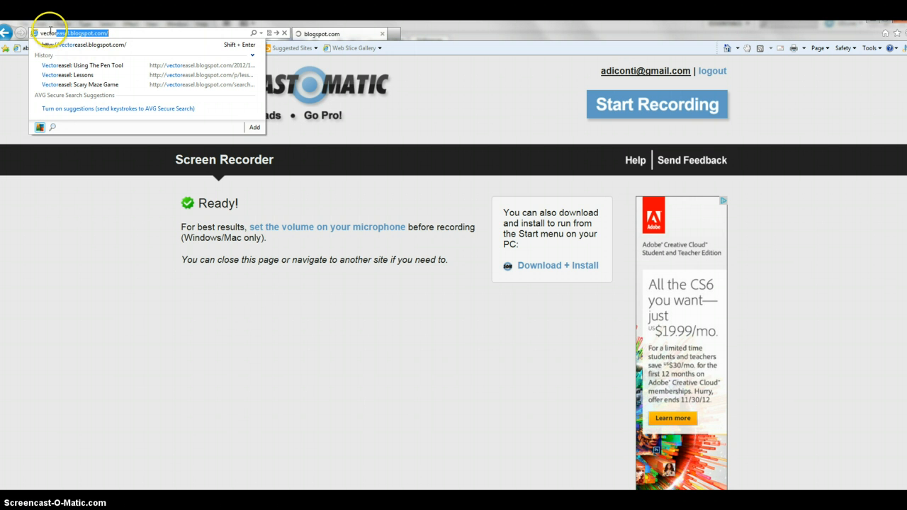
key(Return)
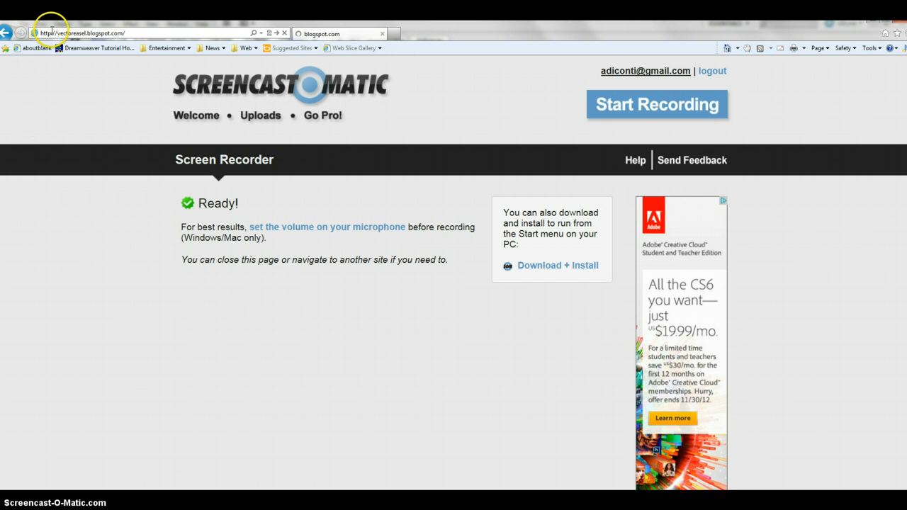
click(252, 33)
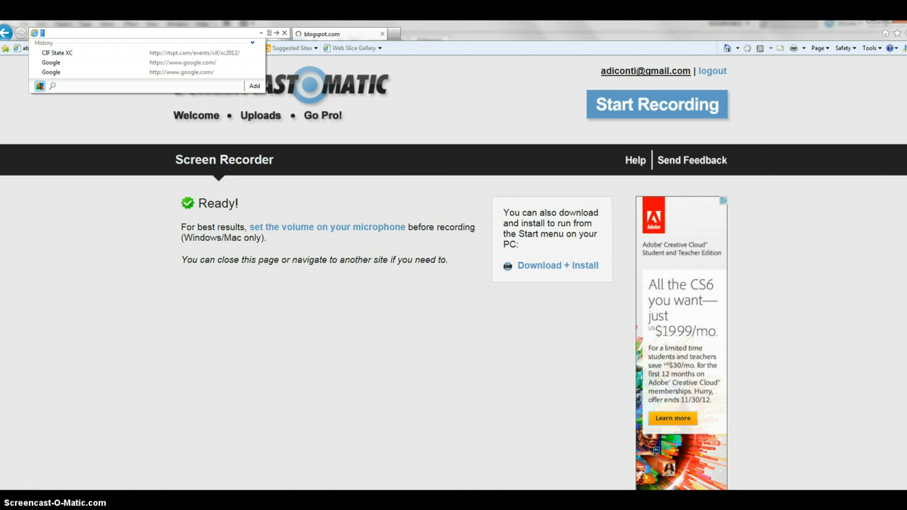
Switch to the Chrome window with the Vectoreasel blog and open the Blend Design assignment from its Assignments page.
click(28, 496)
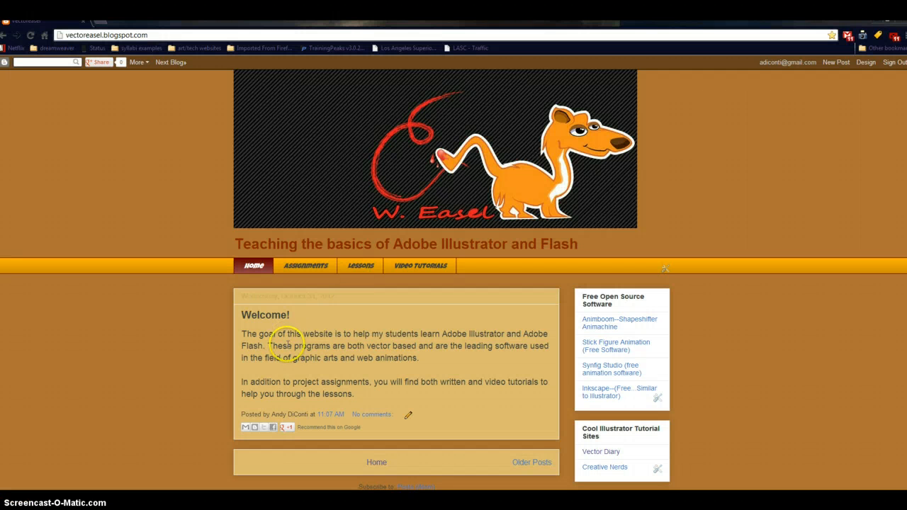
click(303, 267)
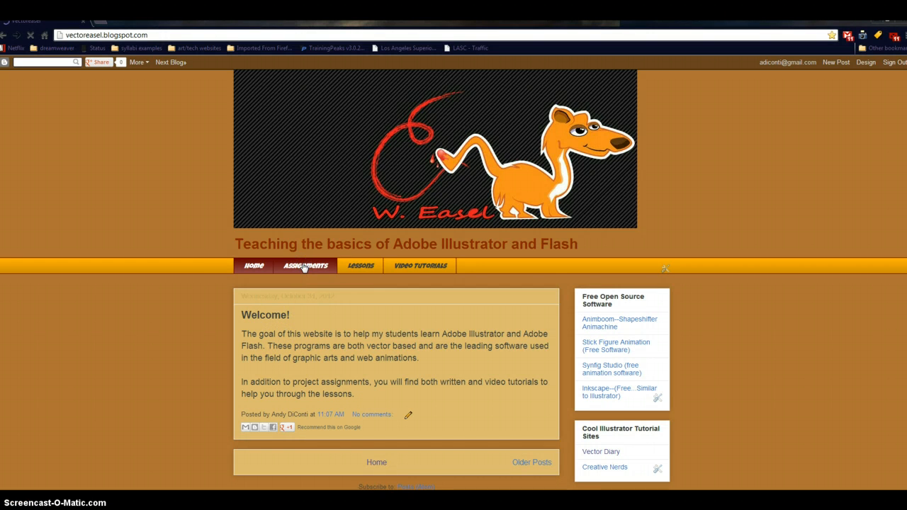
click(287, 331)
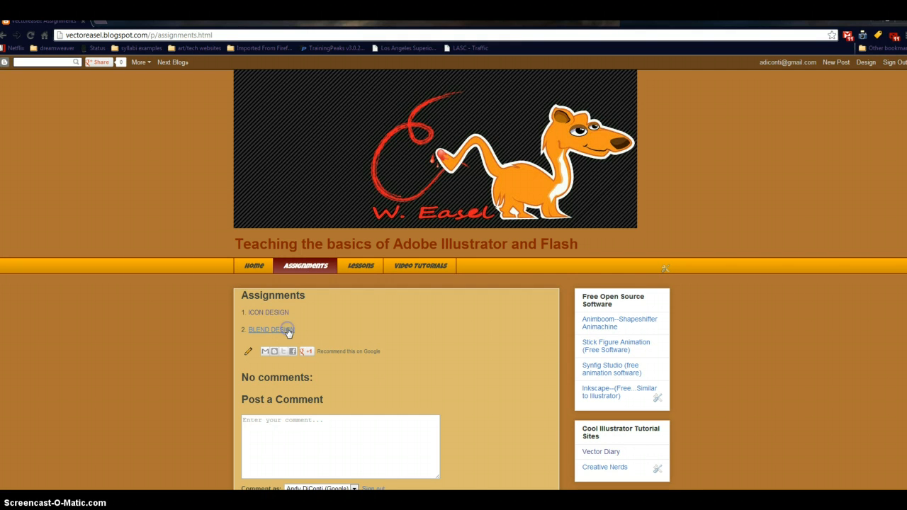
scroll(513, 340, down, 2)
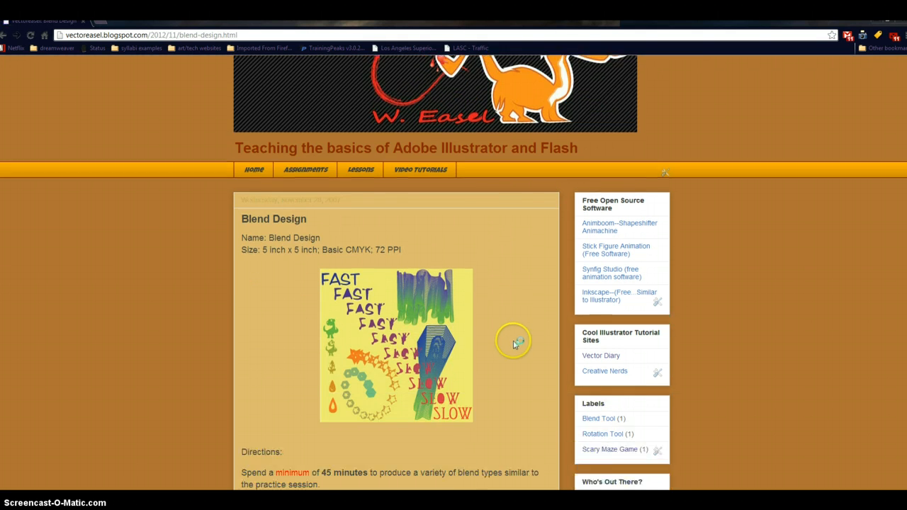
scroll(514, 345, down, 1)
Enlarge the Blend Design sample image and magnify the page to examine the blends, and read the assignment directions below it.
click(420, 267)
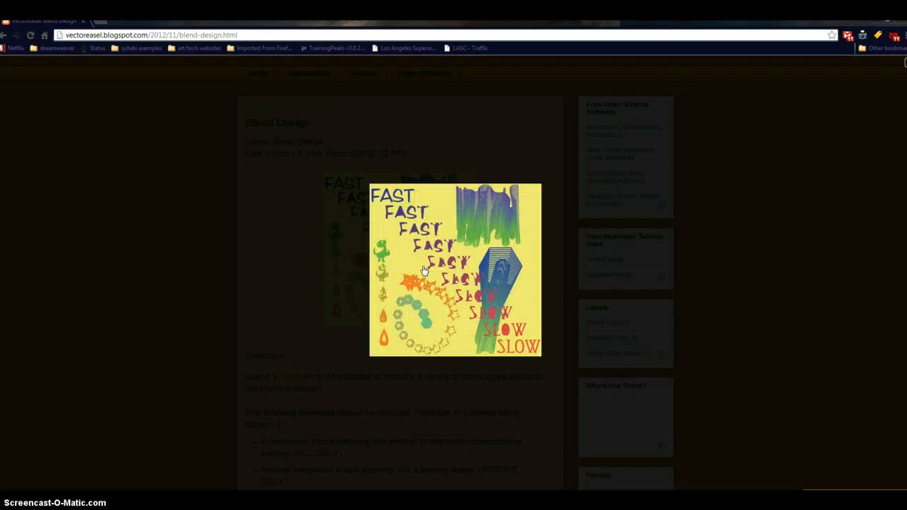
key(ctrl+plus)
key(ctrl+plus)
key(ctrl+plus)
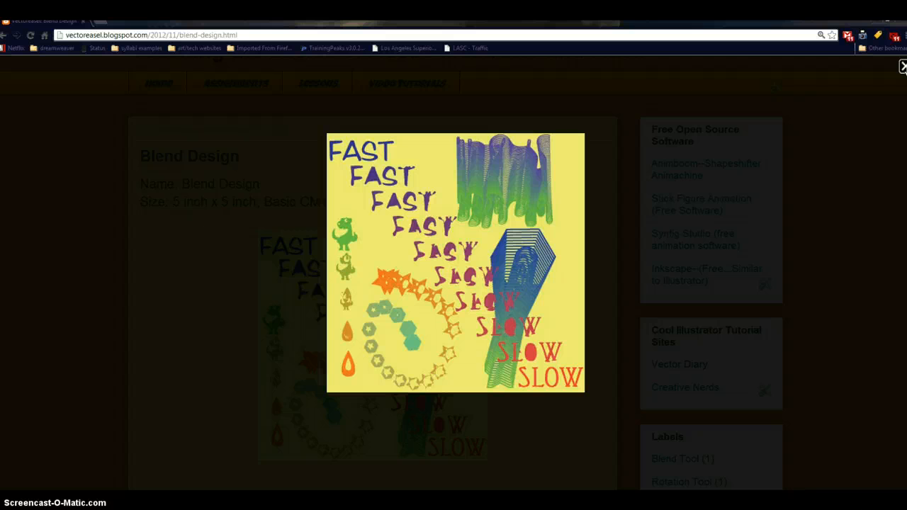
click(903, 67)
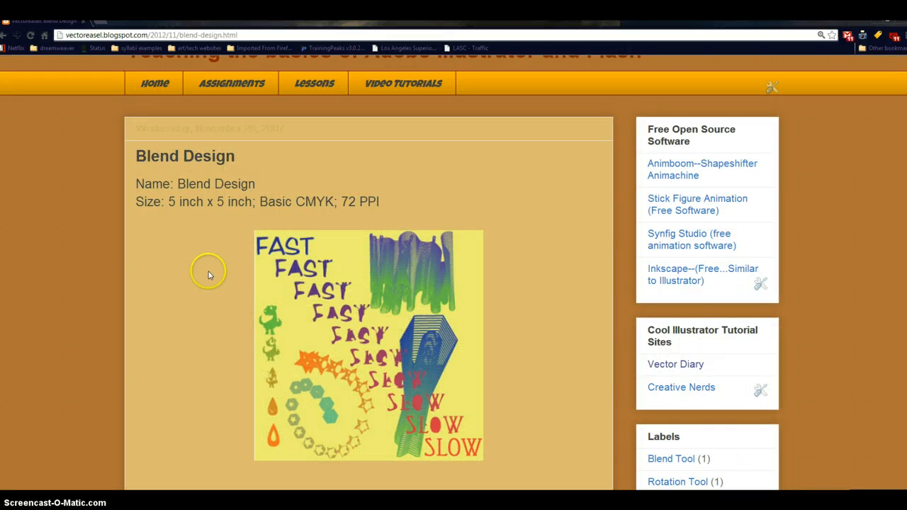
scroll(214, 204, down, 8)
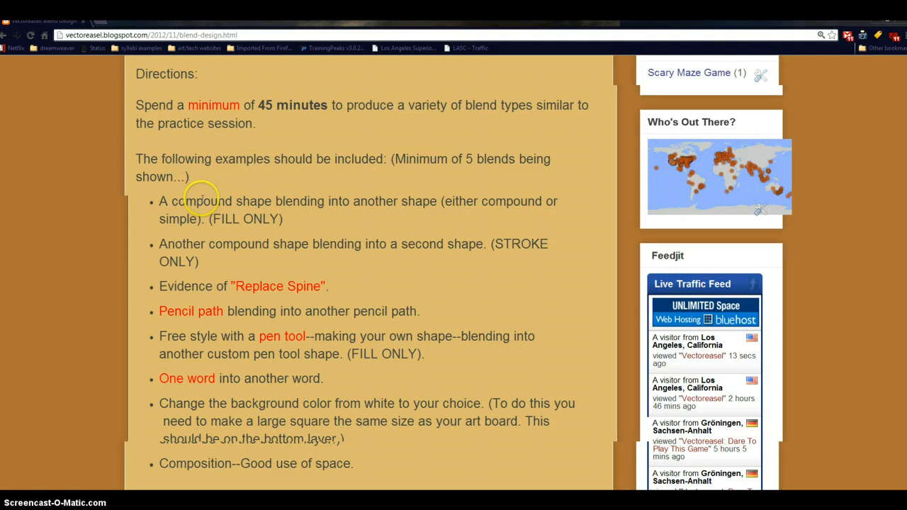
Read the first blend requirement about a fill-only compound shape on the assignment page, and return to the Illustrator document.
drag(178, 200, 306, 217)
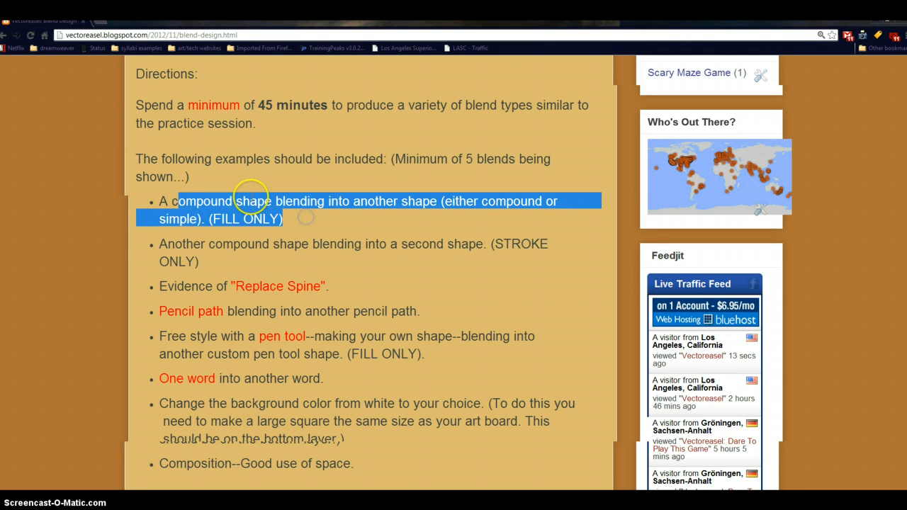
click(246, 197)
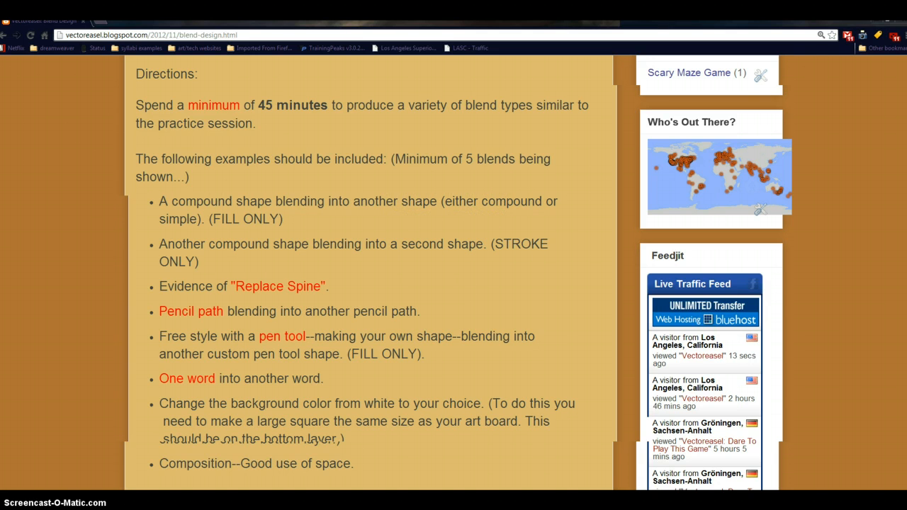
click(134, 499)
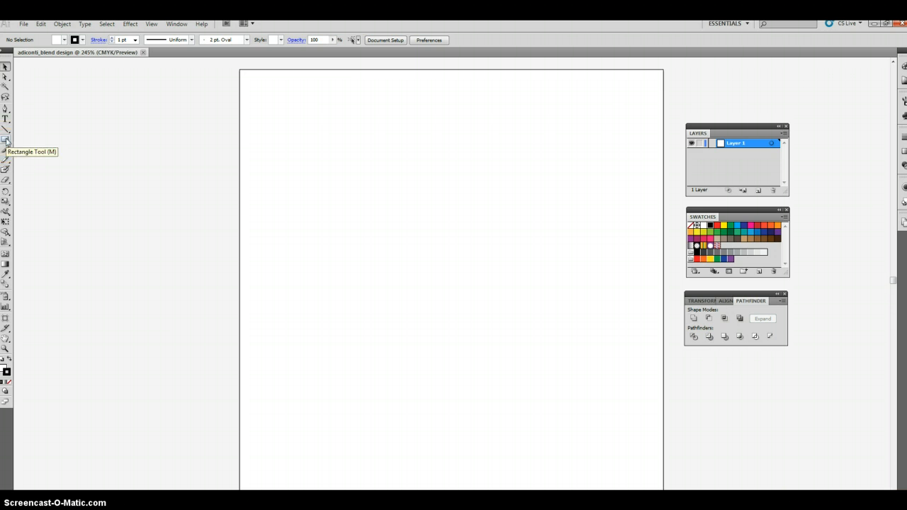
Detach the shape tools as a floating panel and draw a five-pointed star about 1.98 by 1.88 in in the artboard's upper left.
drag(6, 139, 89, 156)
drag(42, 140, 196, 95)
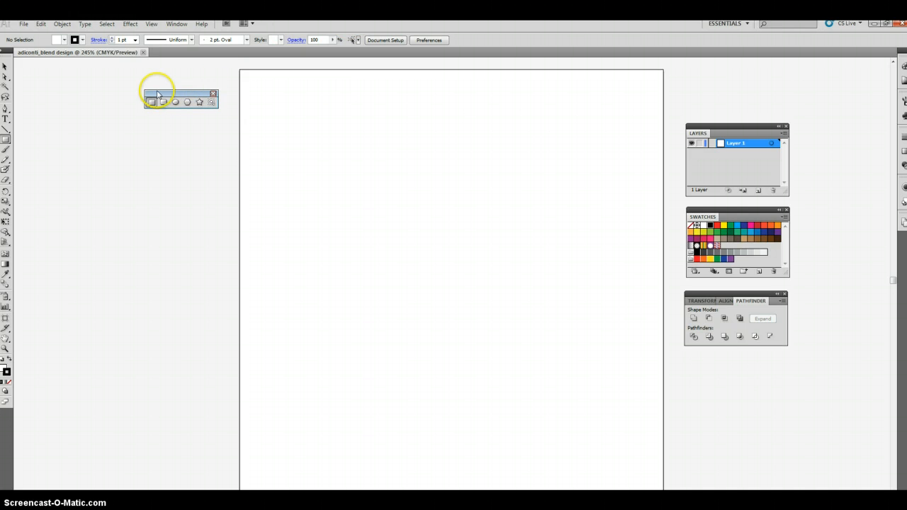
click(201, 103)
mouse_move(324, 172)
mouse_down()
mouse_move(390, 239)
mouse_move(369, 256)
mouse_move(411, 244)
mouse_up()
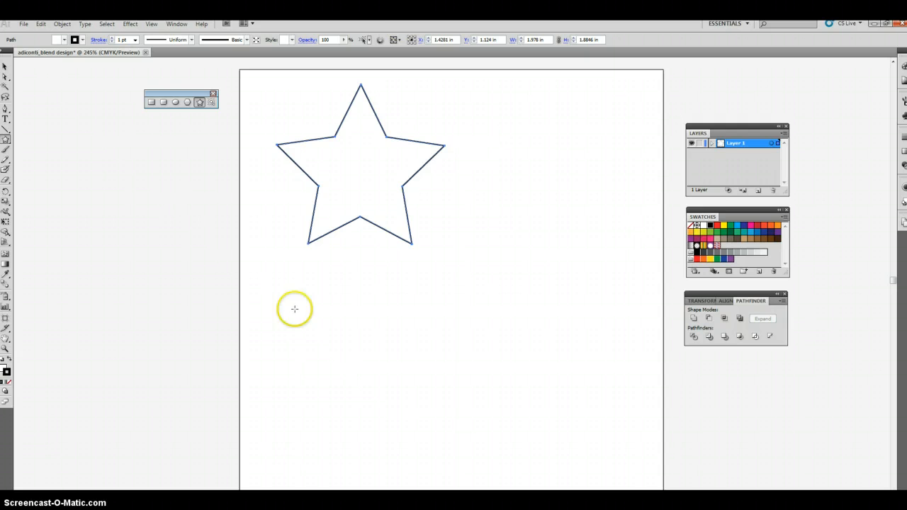
Detach the Tools panel from its dock and float it beside the artboard.
click(7, 371)
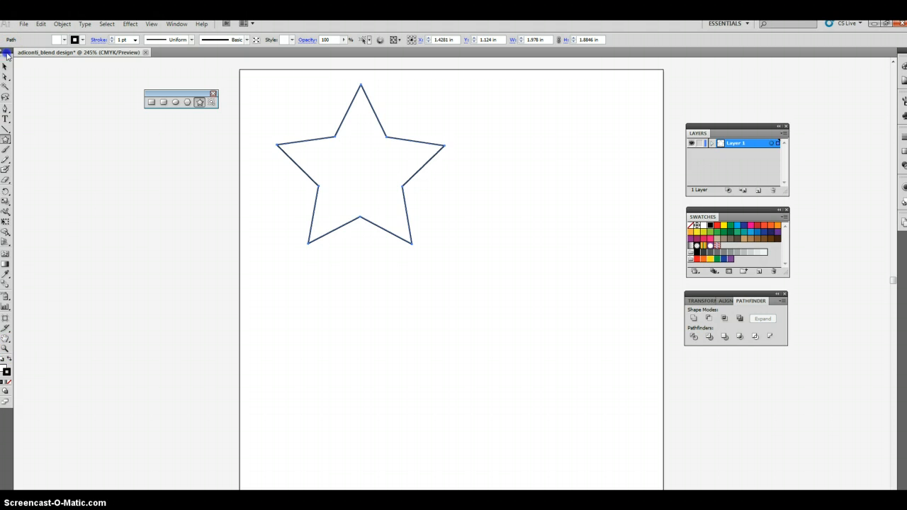
drag(5, 53, 73, 78)
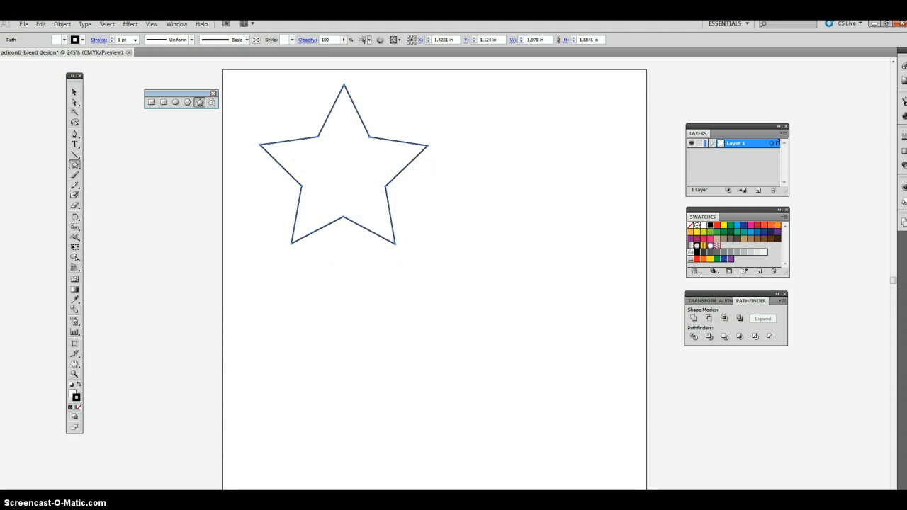
Check the FILL ONLY requirement on the assignment page in Chrome, and give the Illustrator star an orange fill and no stroke.
key(alt+Tab)
drag(286, 221, 286, 221)
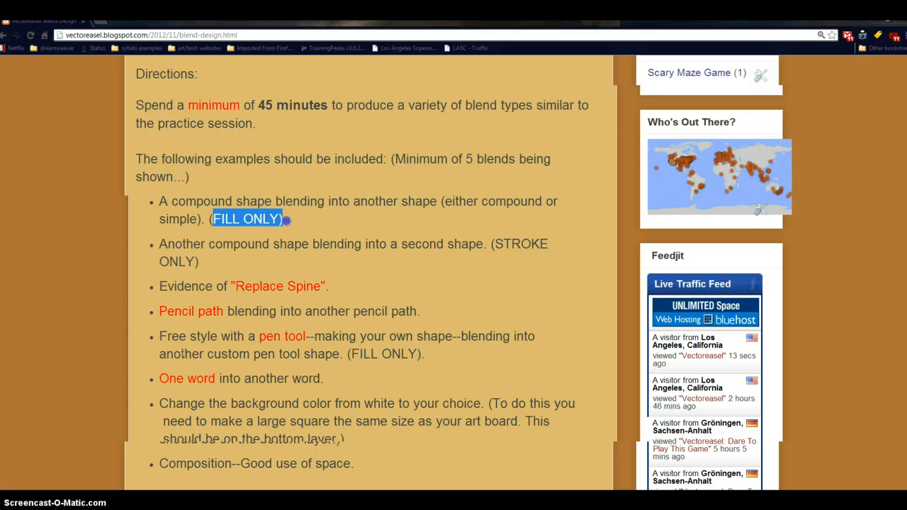
click(186, 498)
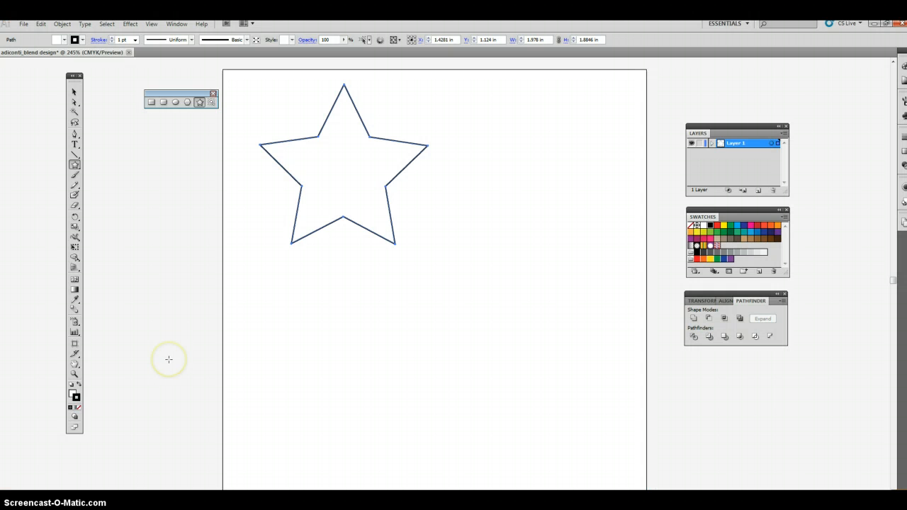
key(shift+x)
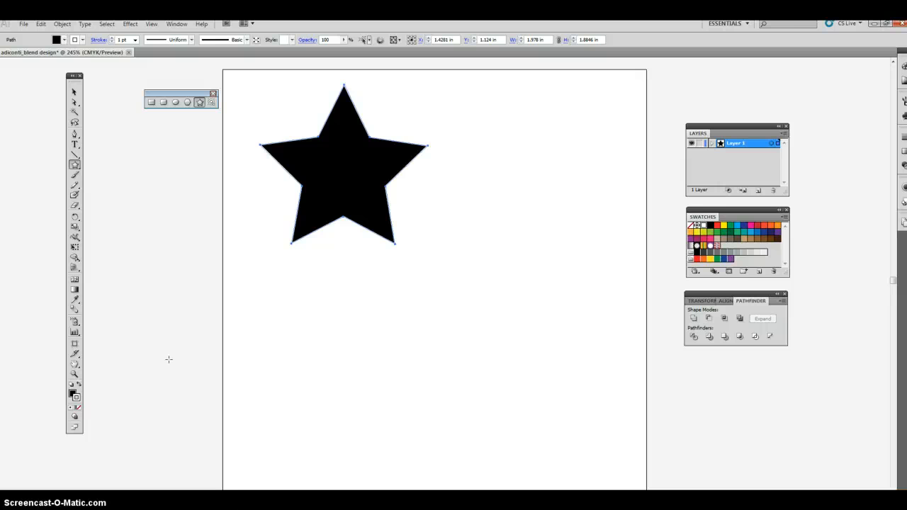
key(slash)
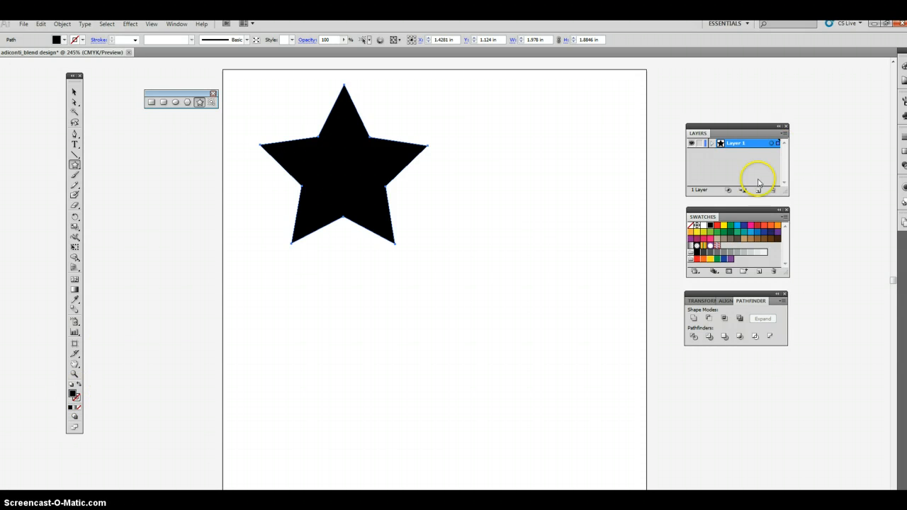
click(776, 226)
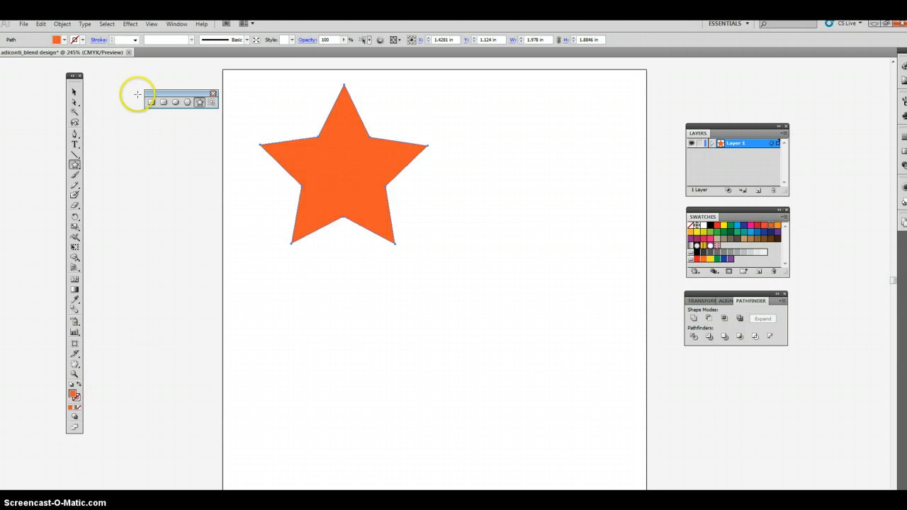
Place a circle about 0.74 in wide with a red fill over the centre of the star.
click(176, 102)
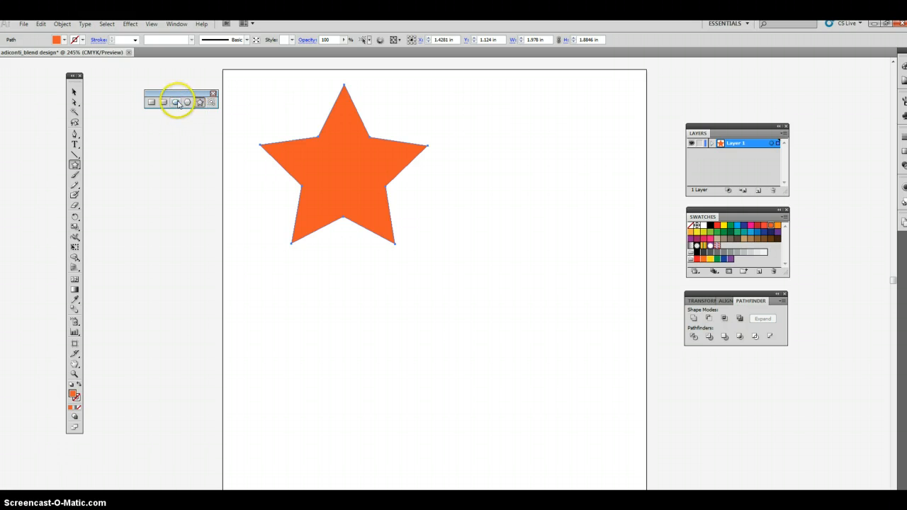
click(510, 116)
drag(493, 116, 556, 179)
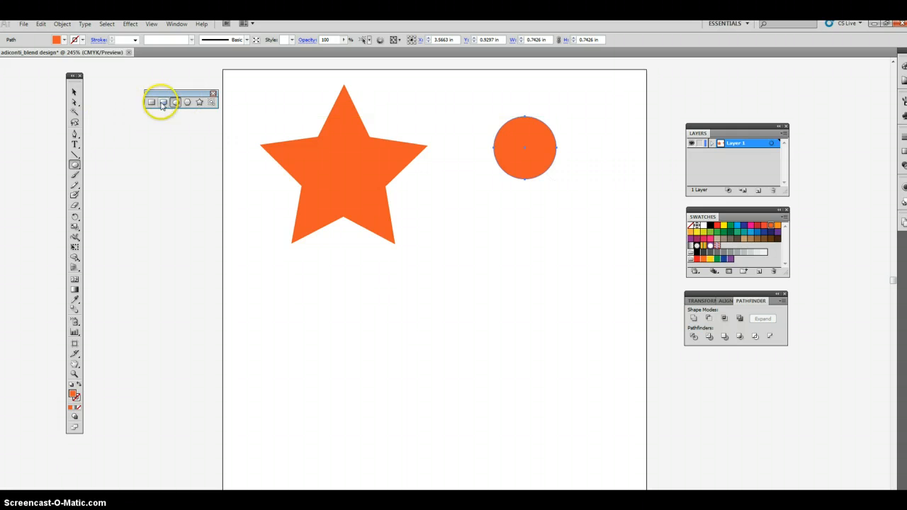
click(75, 91)
drag(547, 136, 344, 164)
click(753, 227)
Cut the circle out of the star with Pathfinder's Minus Front and shift the resulting shape slightly up and left.
drag(295, 121, 391, 213)
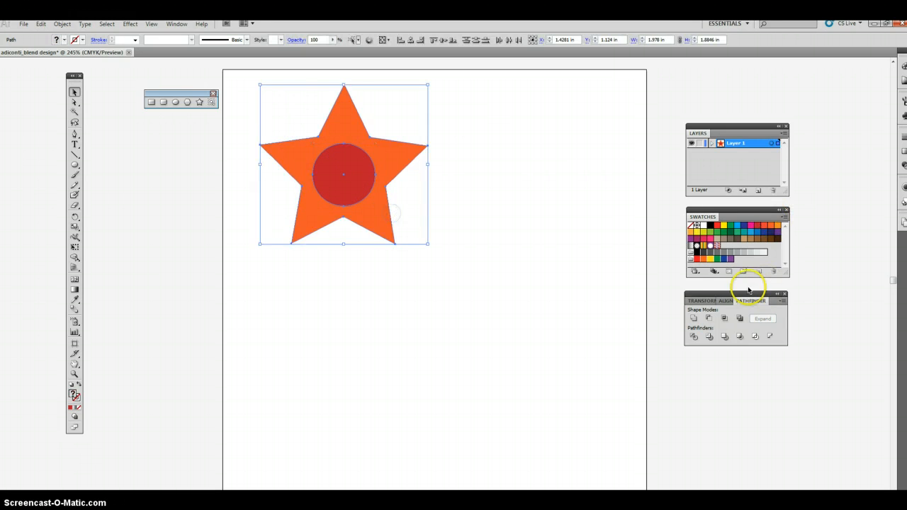
click(707, 318)
click(451, 189)
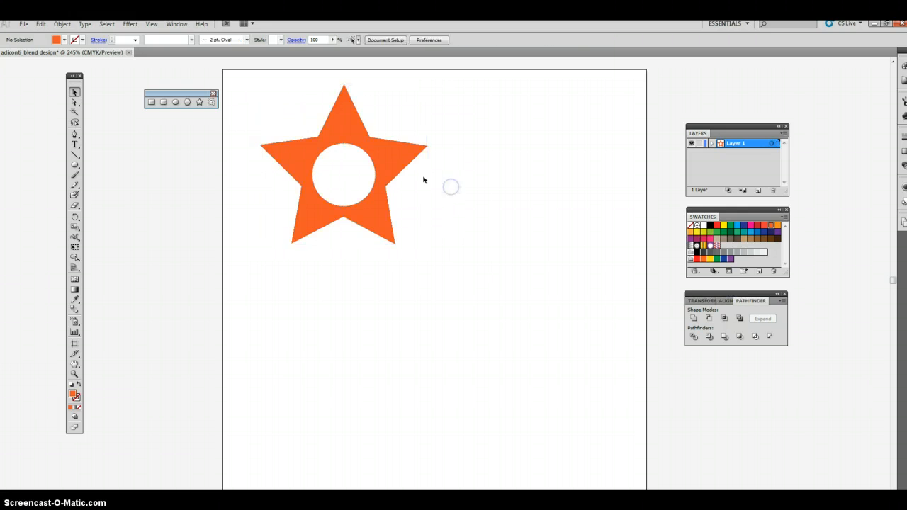
drag(401, 168, 398, 143)
click(552, 147)
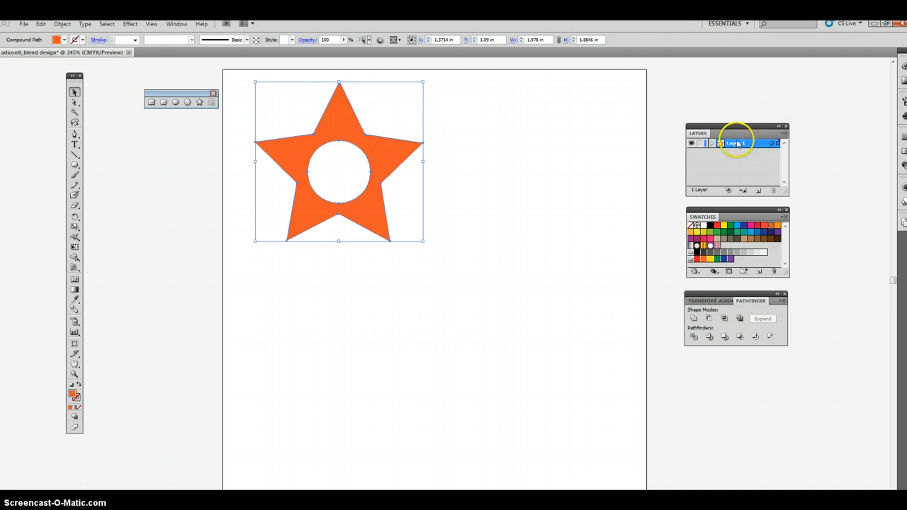
Expand Layer 1 in a repositioned and widened Layers panel, and shift the star compound path slightly left.
click(712, 143)
drag(723, 128, 704, 99)
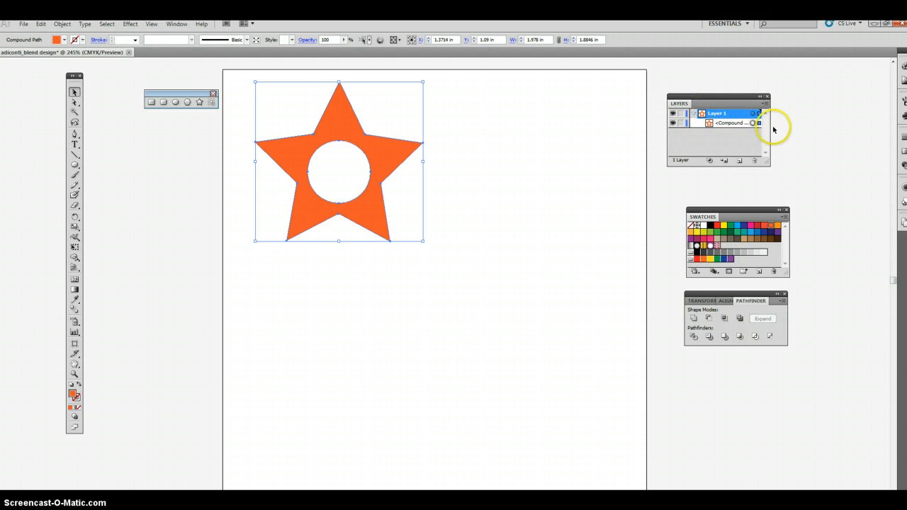
drag(770, 126, 830, 122)
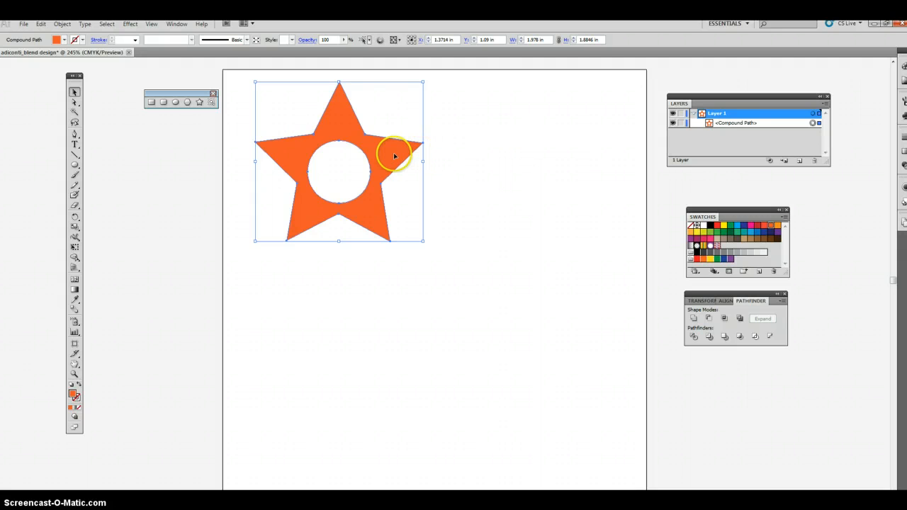
drag(392, 157, 382, 157)
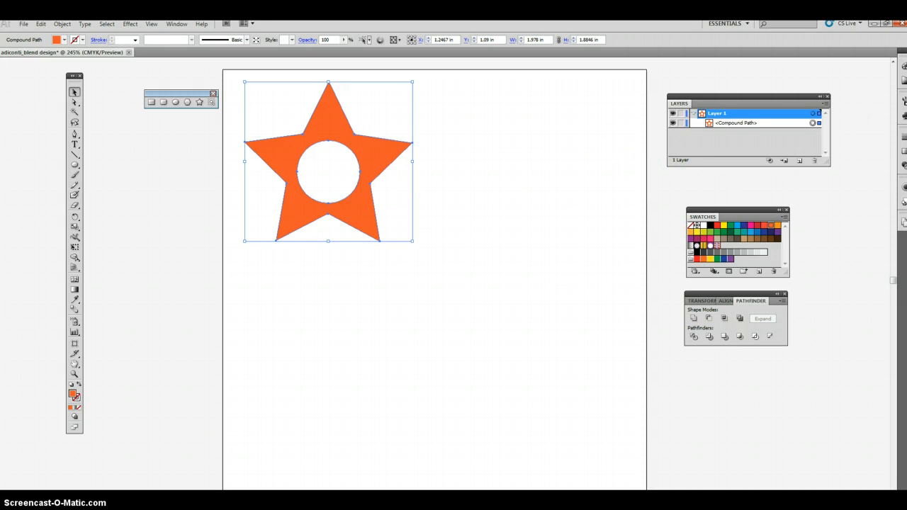
Reread the first requirement on the assignment page in Chrome to check whether the second shape may be compound or simple, and return to Illustrator.
key(alt+Tab)
click(350, 204)
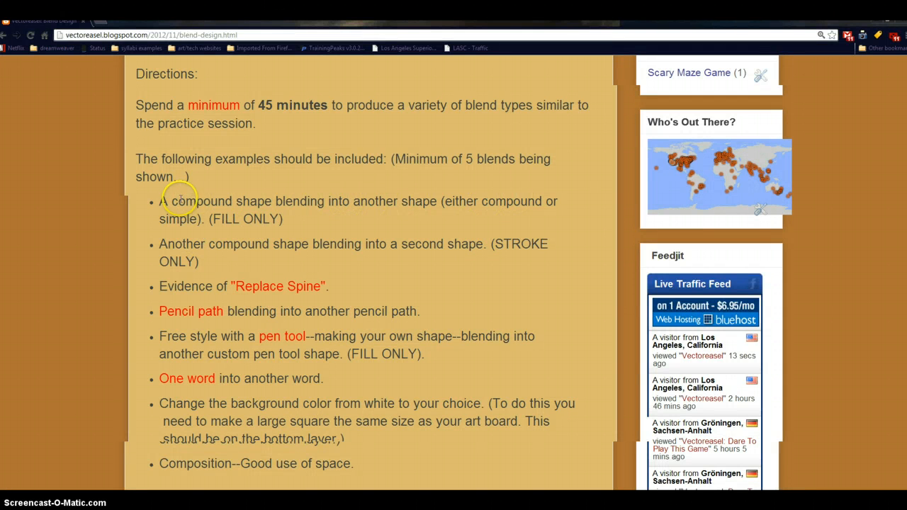
drag(178, 202, 257, 203)
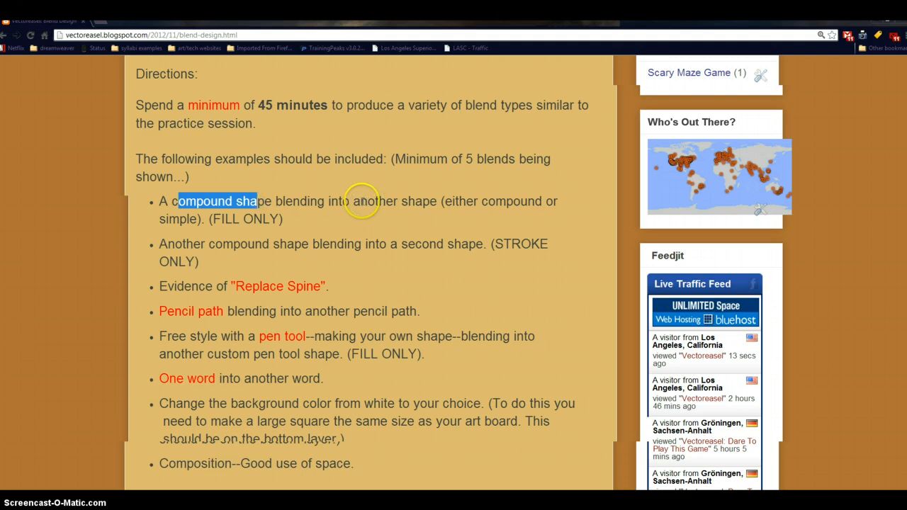
drag(447, 203, 534, 202)
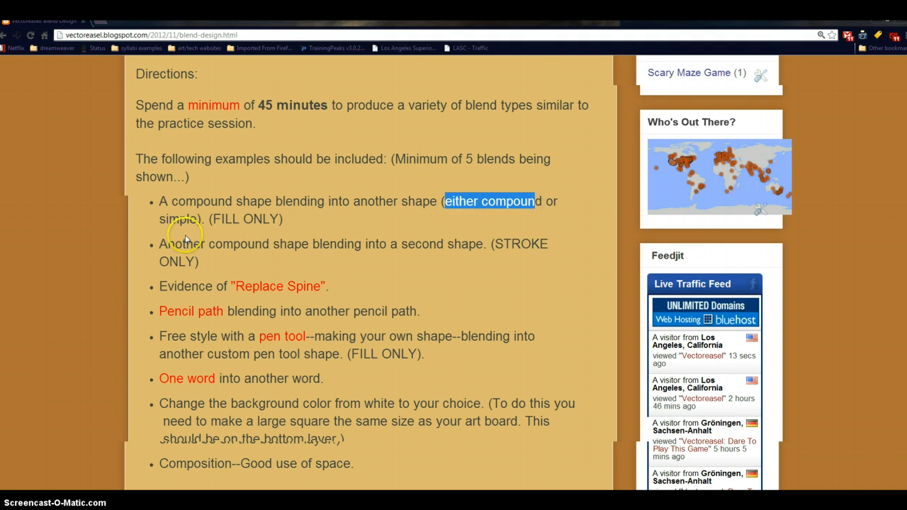
drag(160, 220, 206, 220)
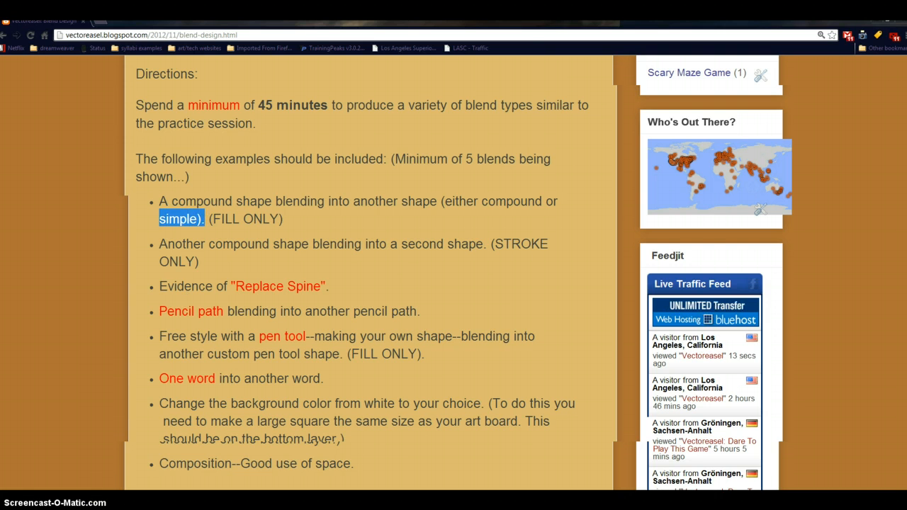
key(alt+Tab)
Draw a blue-filled hexagon about 0.62 by 0.54 in on the artboard to the right of the star.
click(535, 136)
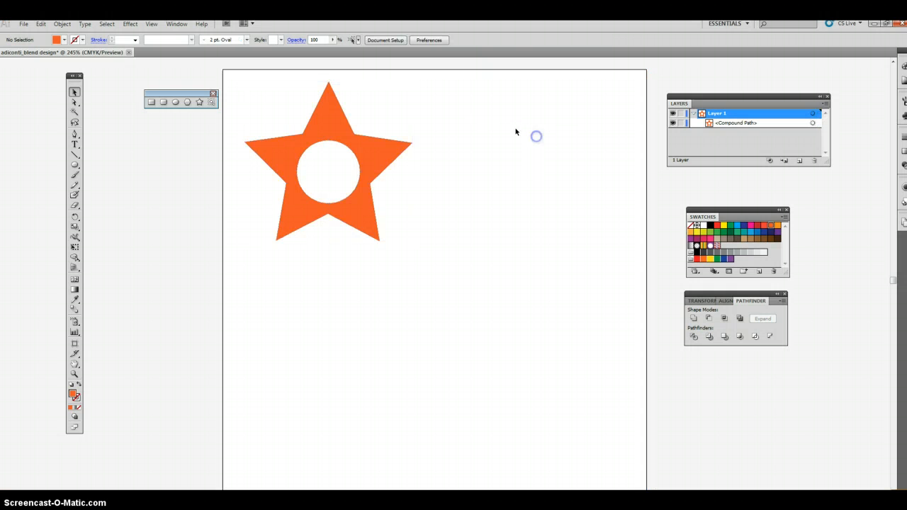
click(187, 102)
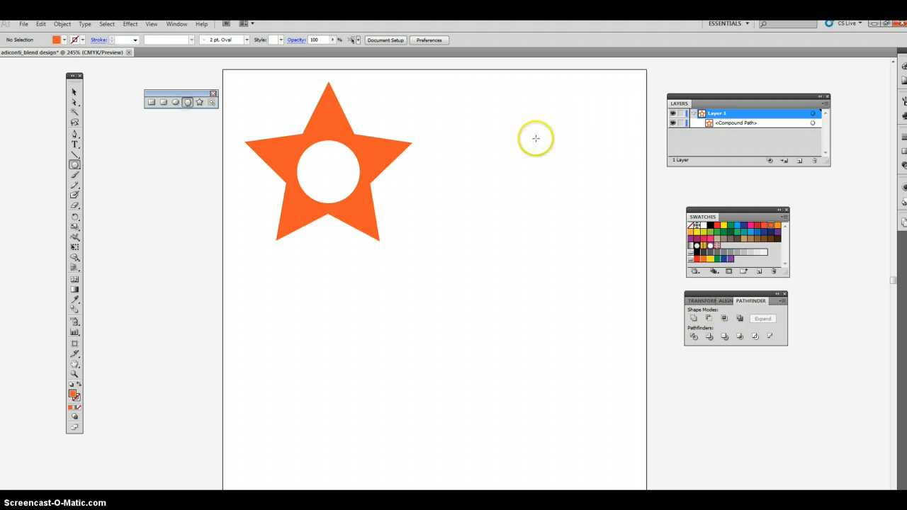
drag(520, 142, 599, 189)
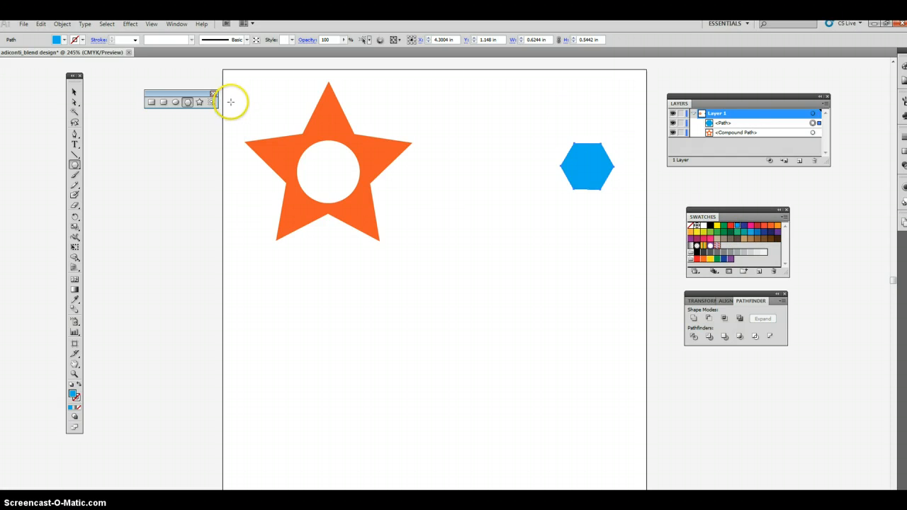
Move the blue hexagon slightly down and right so it is level with the star's circular hole.
click(76, 93)
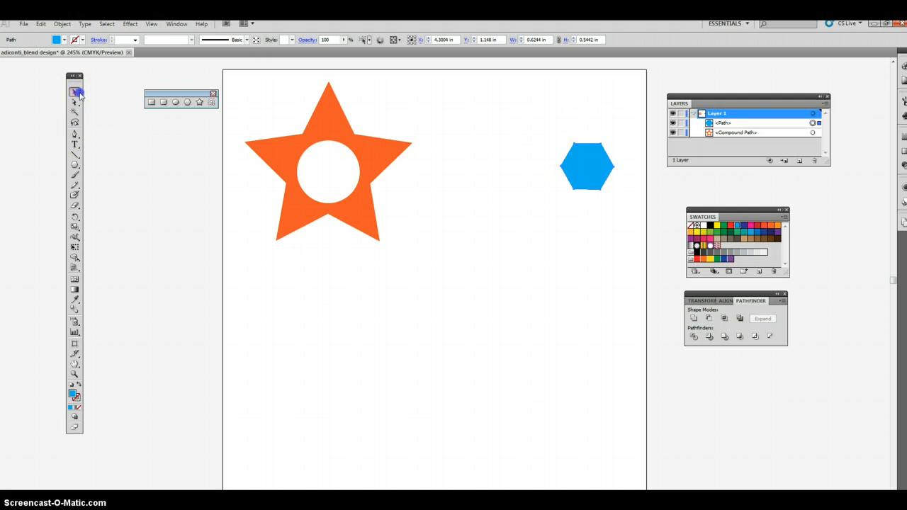
click(269, 92)
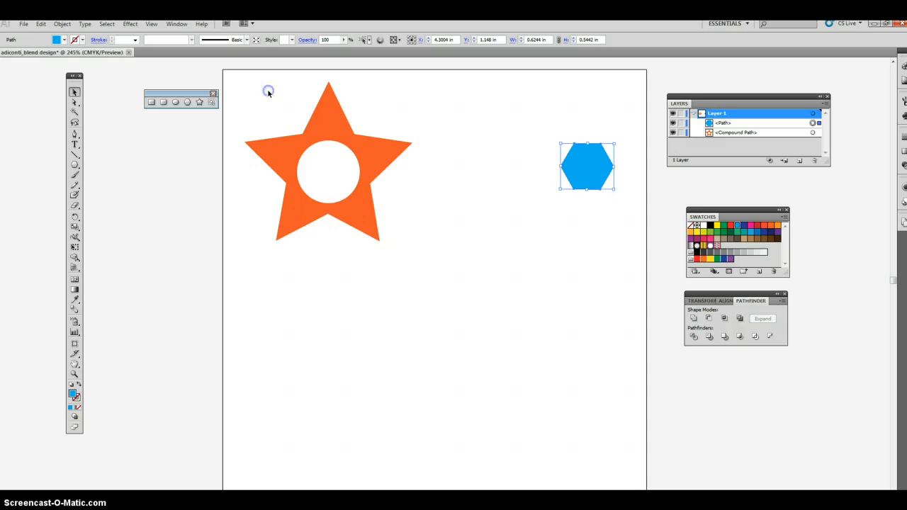
drag(269, 93, 620, 207)
click(620, 206)
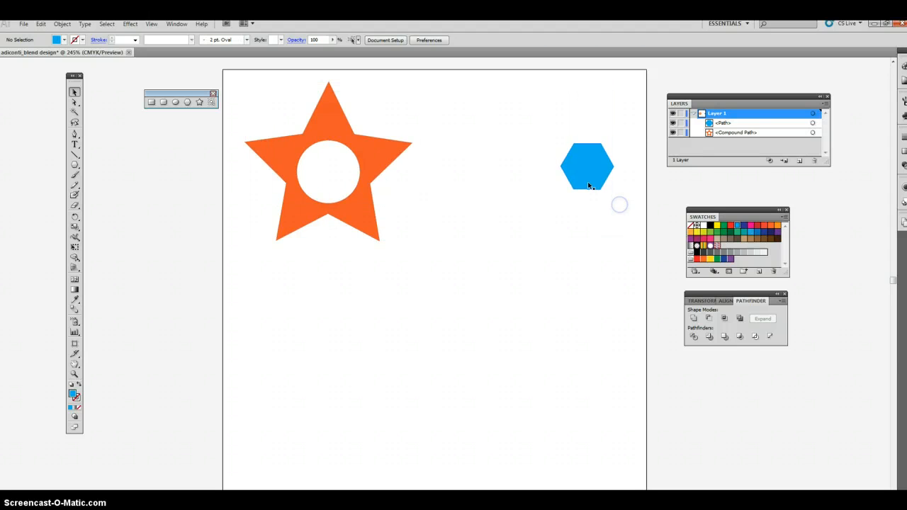
mouse_move(592, 167)
mouse_down()
mouse_move(332, 171)
mouse_move(333, 184)
mouse_move(587, 184)
mouse_up()
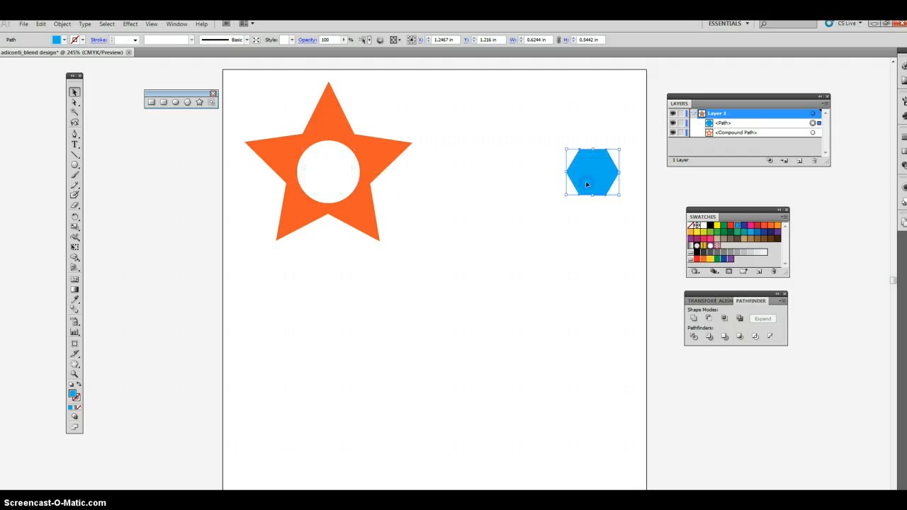
click(593, 131)
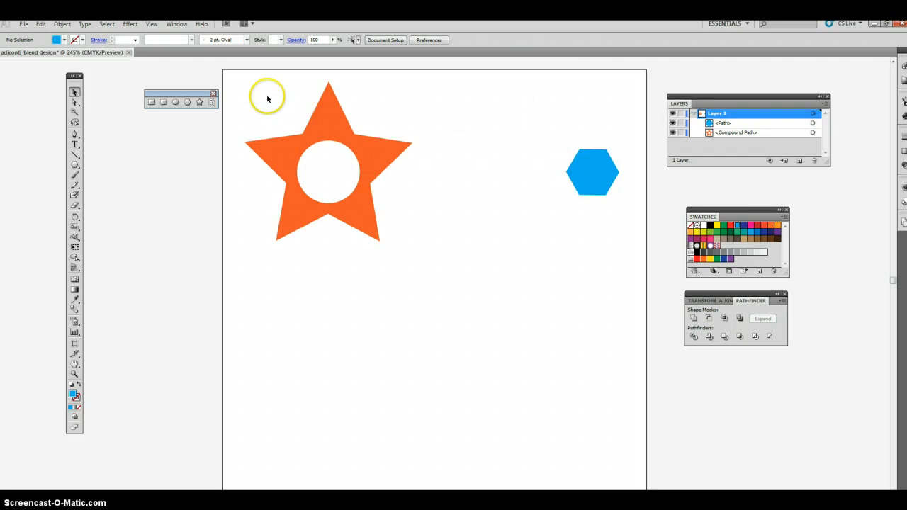
Blend the orange compound star's right tip into the blue hexagon's upper-left corner, using Specified Steps spacing.
drag(267, 97, 602, 202)
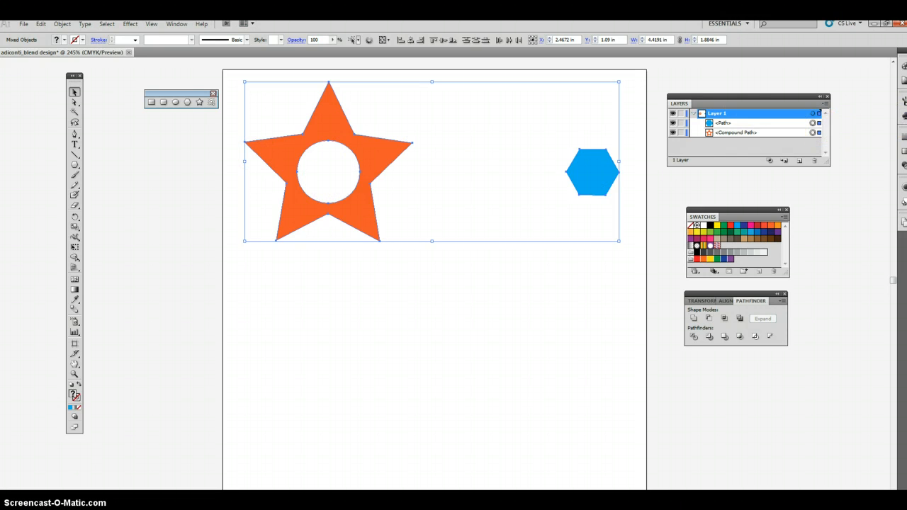
click(70, 24)
click(68, 27)
double_click(74, 310)
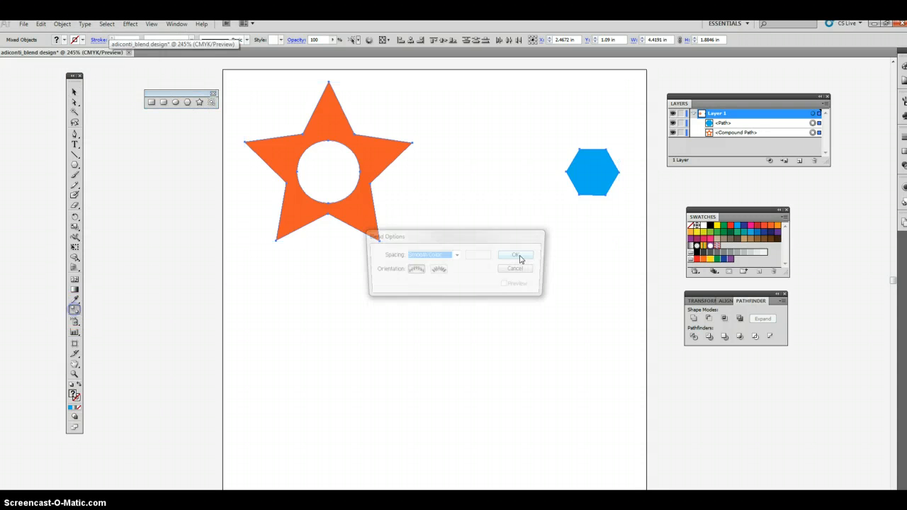
click(457, 256)
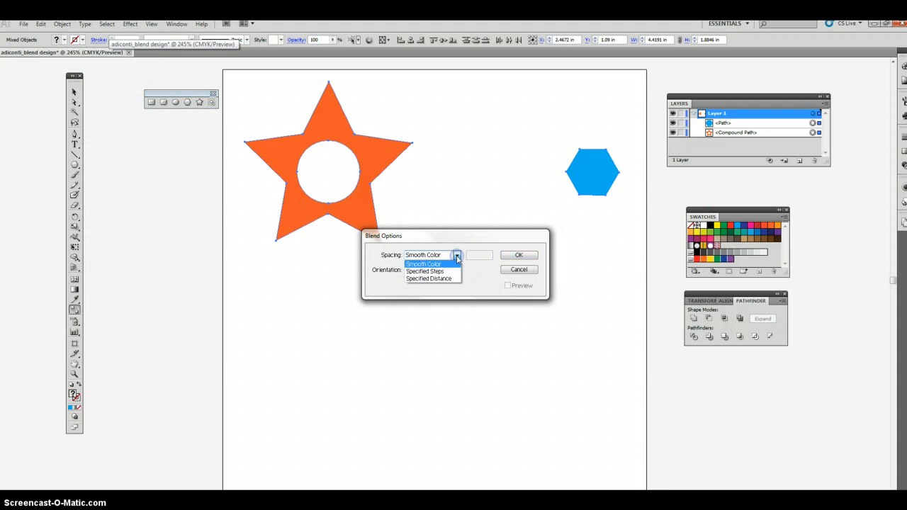
click(425, 271)
click(478, 256)
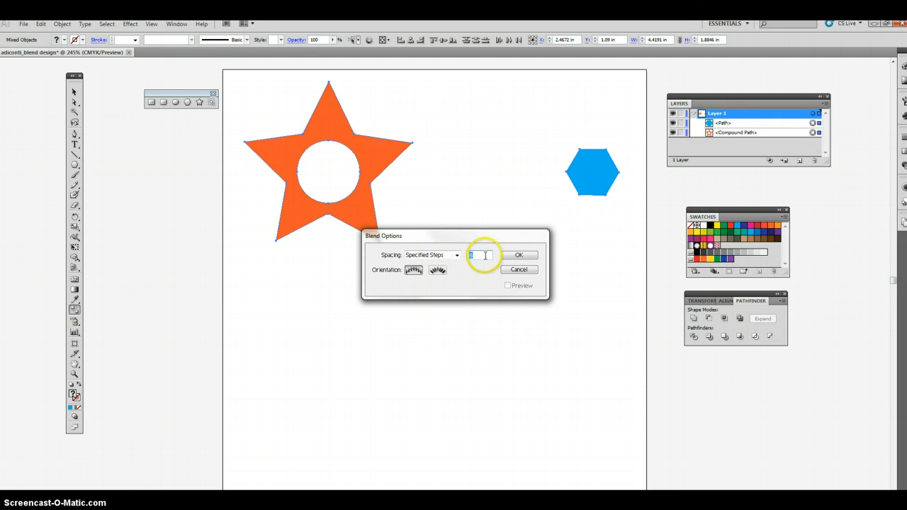
click(507, 285)
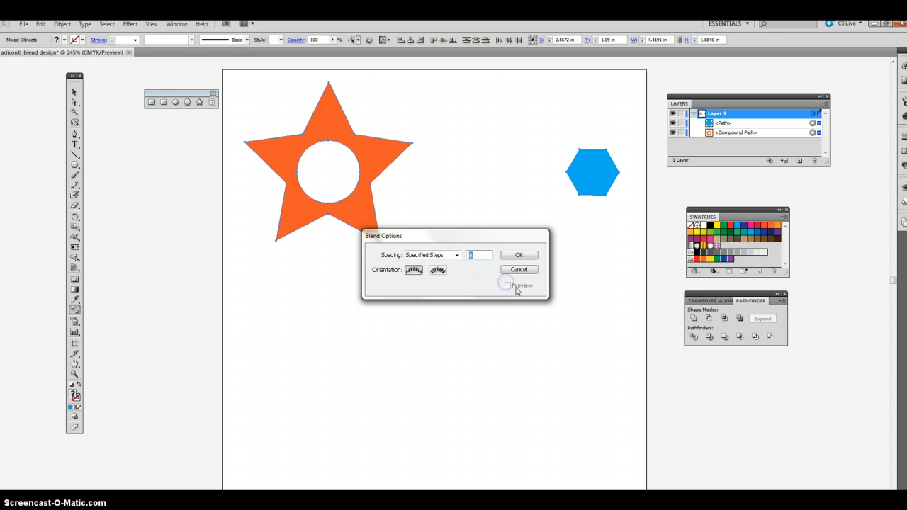
click(530, 255)
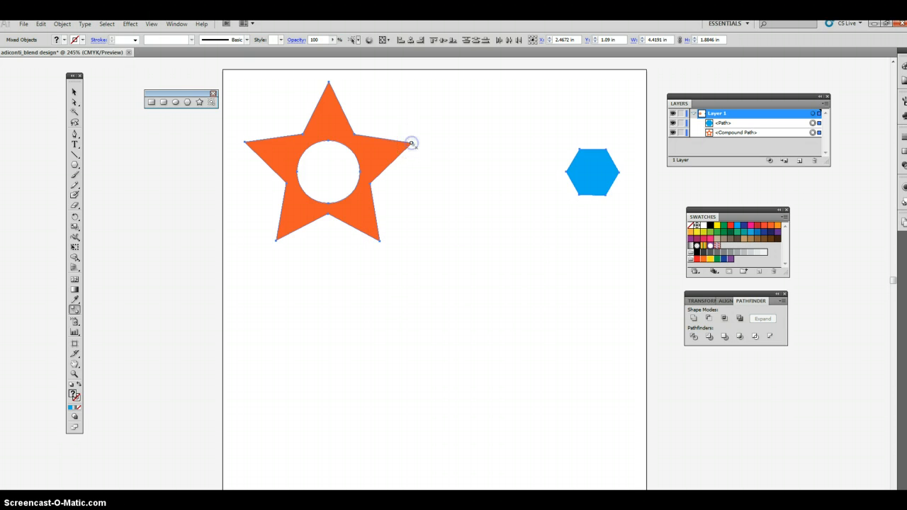
click(411, 144)
click(579, 149)
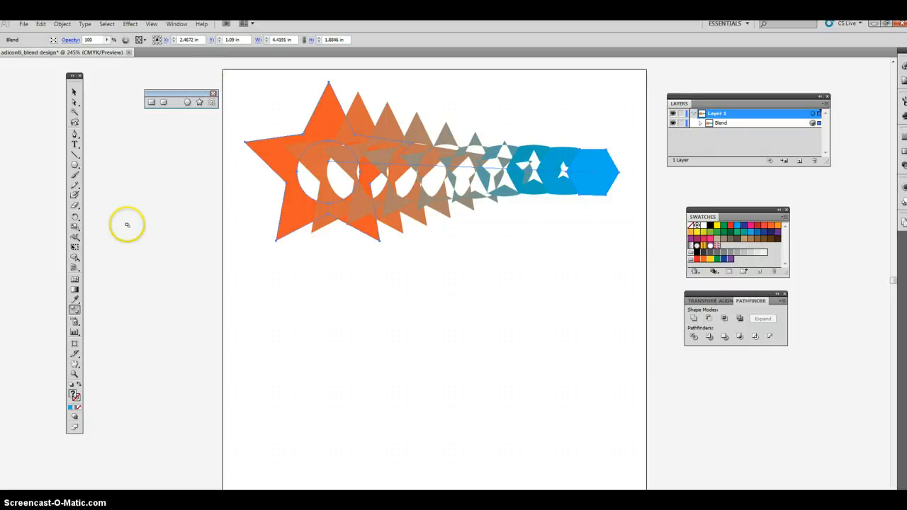
Set the star-to-hexagon blend to 4 specified steps with the preview turned on.
double_click(73, 310)
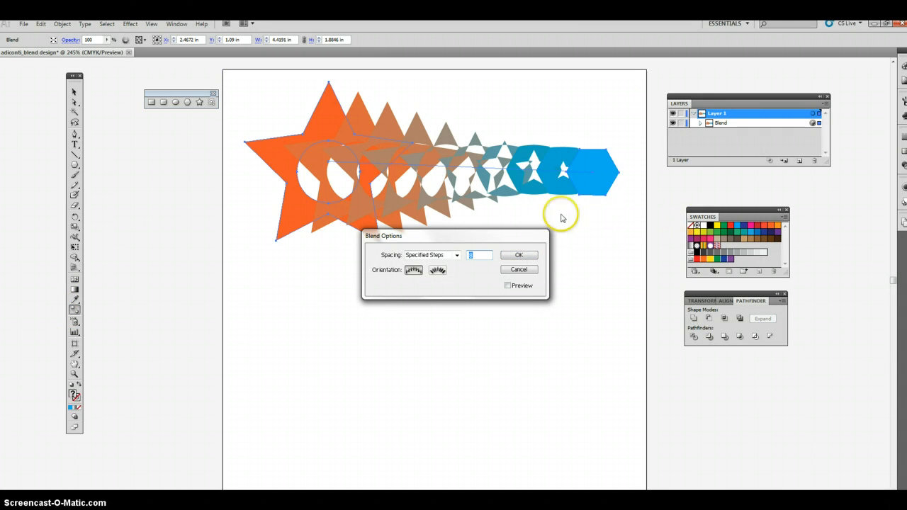
text(7)
text(4)
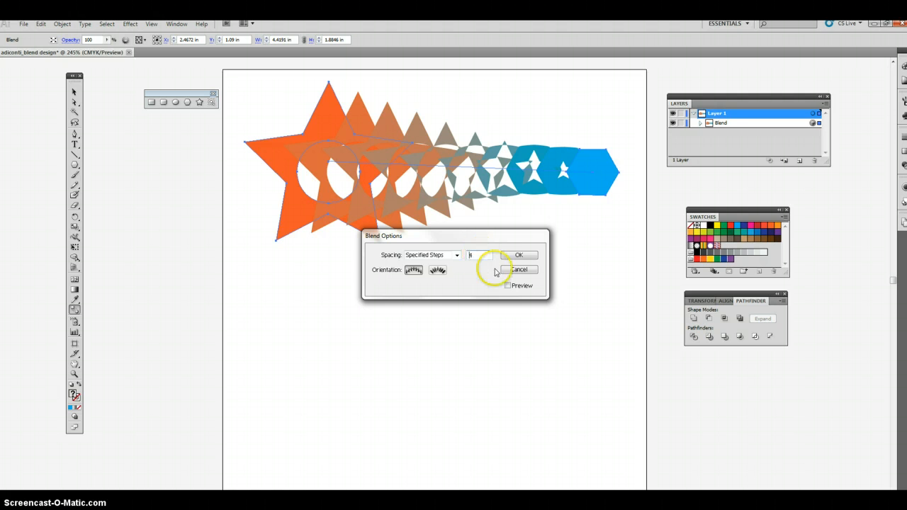
click(507, 286)
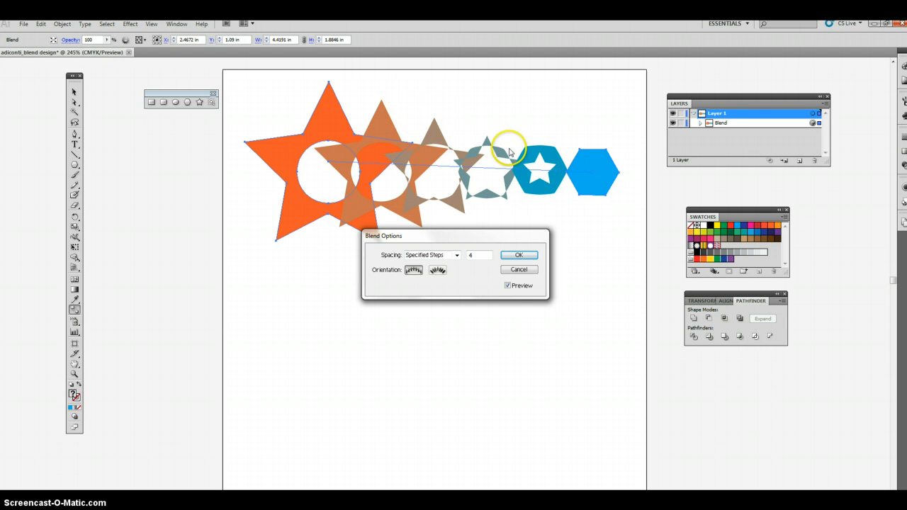
click(519, 255)
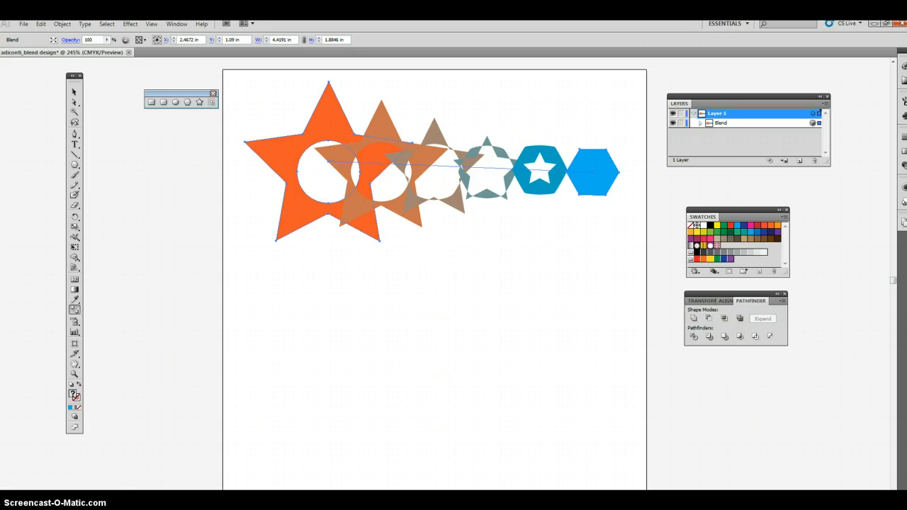
Switch to the assignment page in Chrome and read the second compound shape and "Replace Spine" requirements.
click(193, 496)
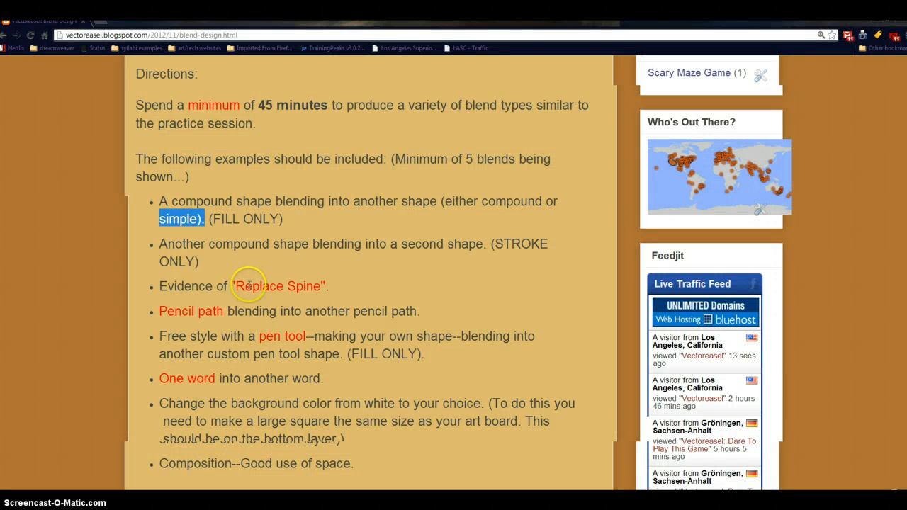
drag(233, 286, 338, 286)
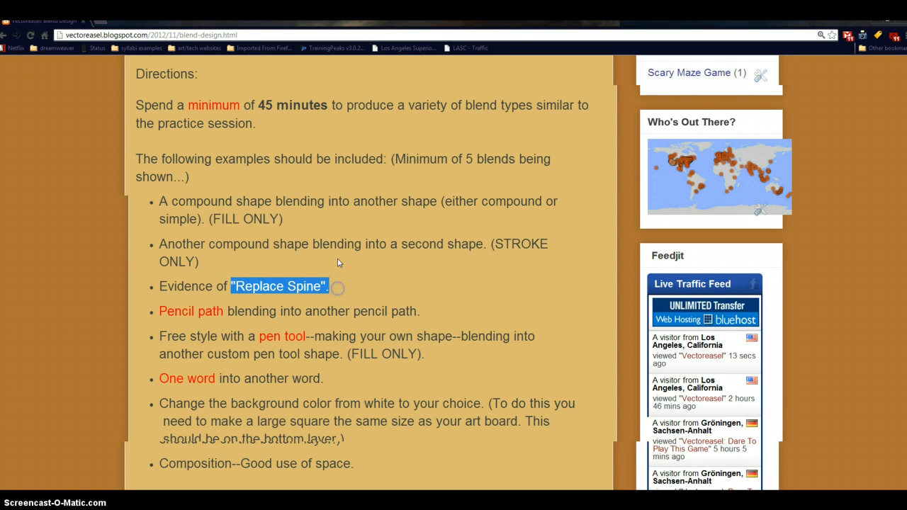
click(283, 247)
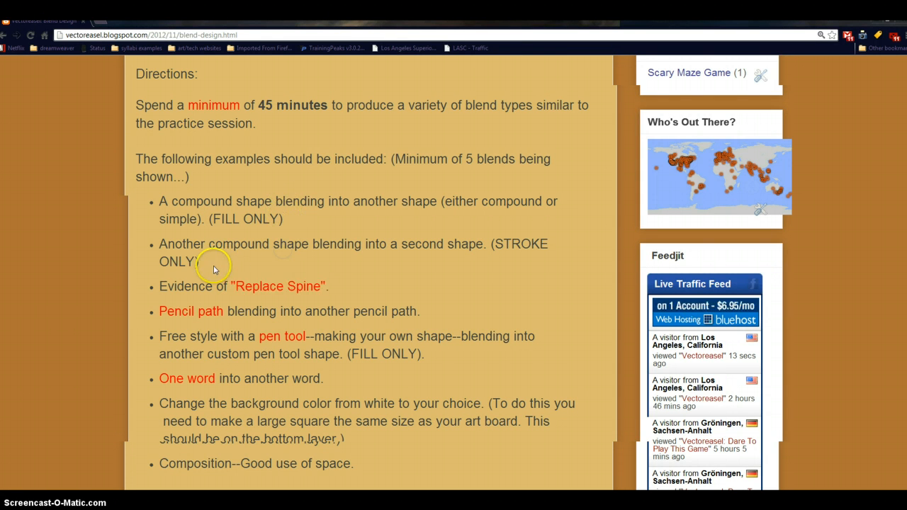
drag(201, 262, 135, 236)
click(247, 260)
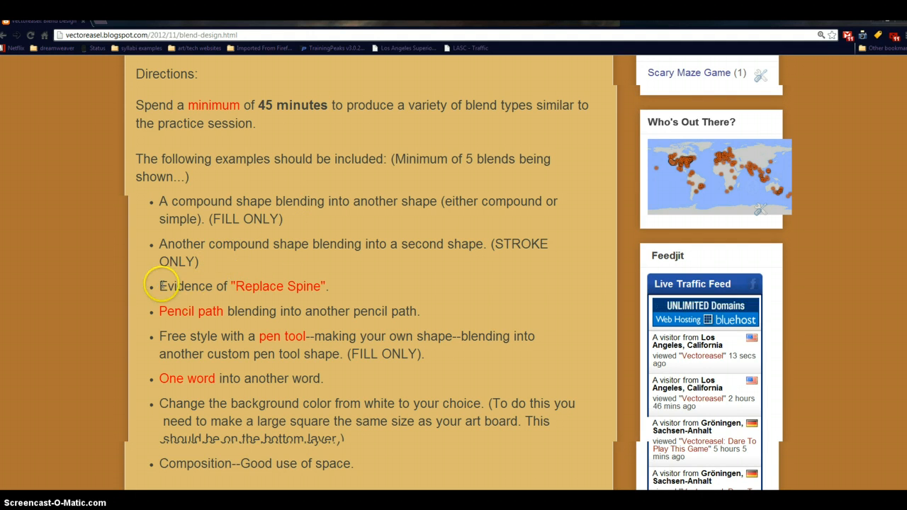
drag(158, 286, 338, 284)
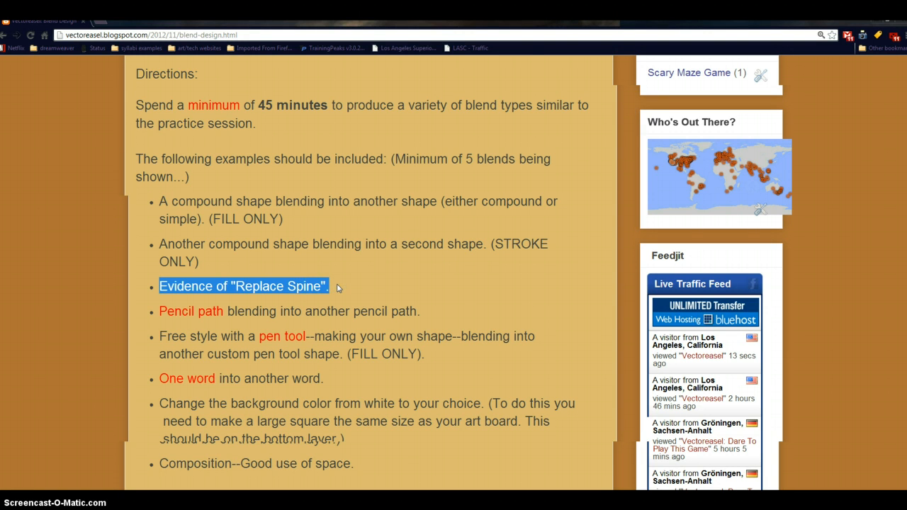
click(337, 286)
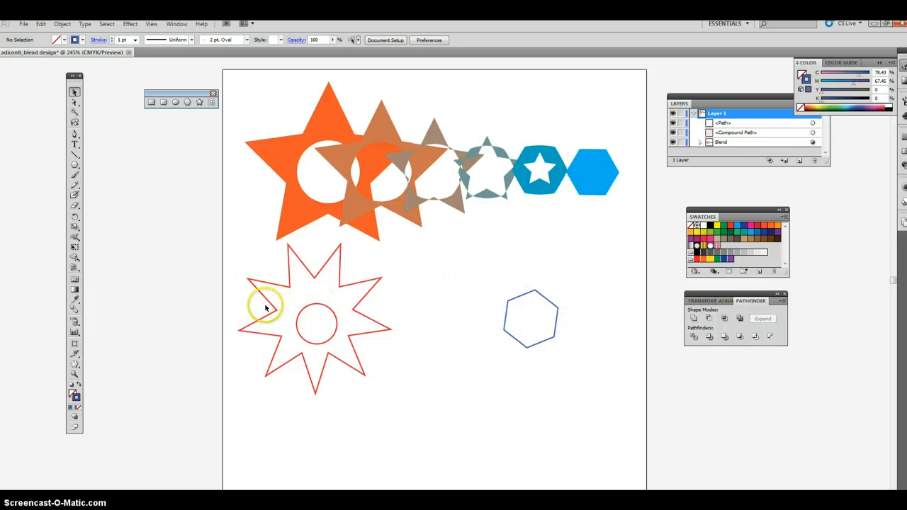
Reread the assignment page in Chrome to compare the fill-only and stroke-only blend requirements, and return to Illustrator.
key(alt+Tab)
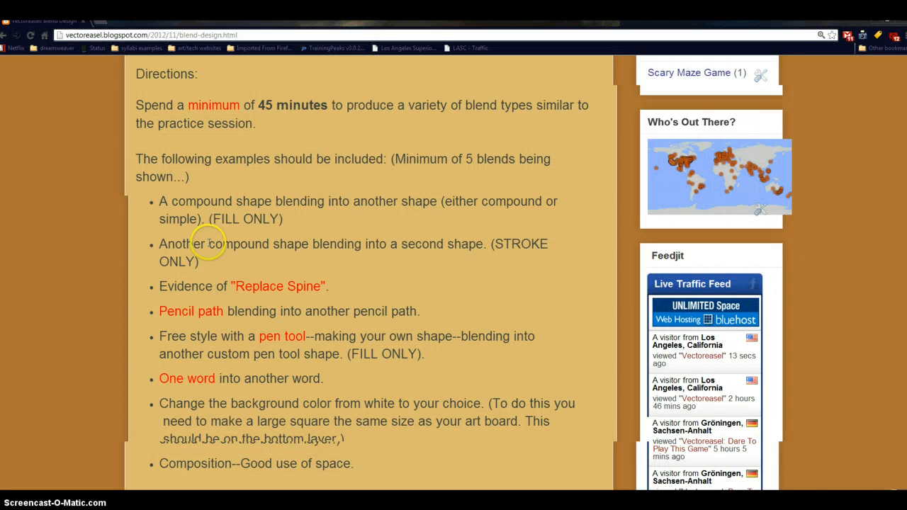
drag(160, 243, 224, 271)
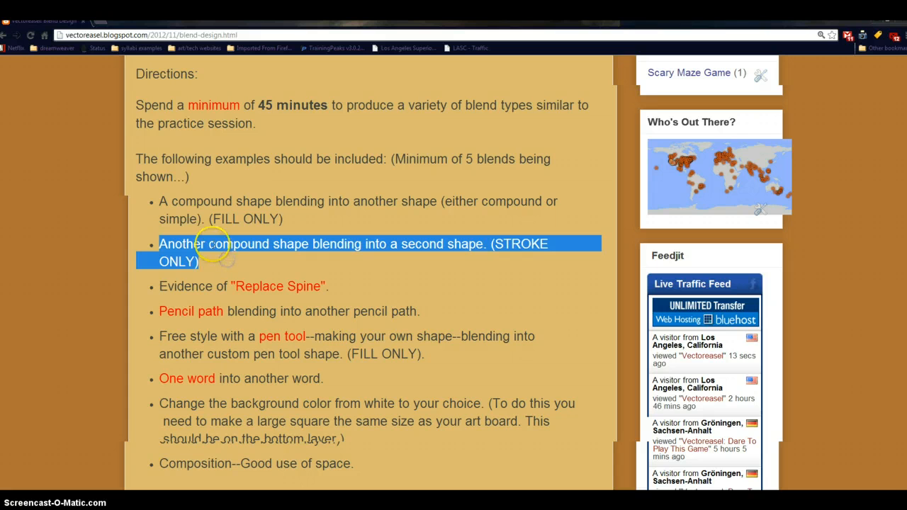
click(207, 243)
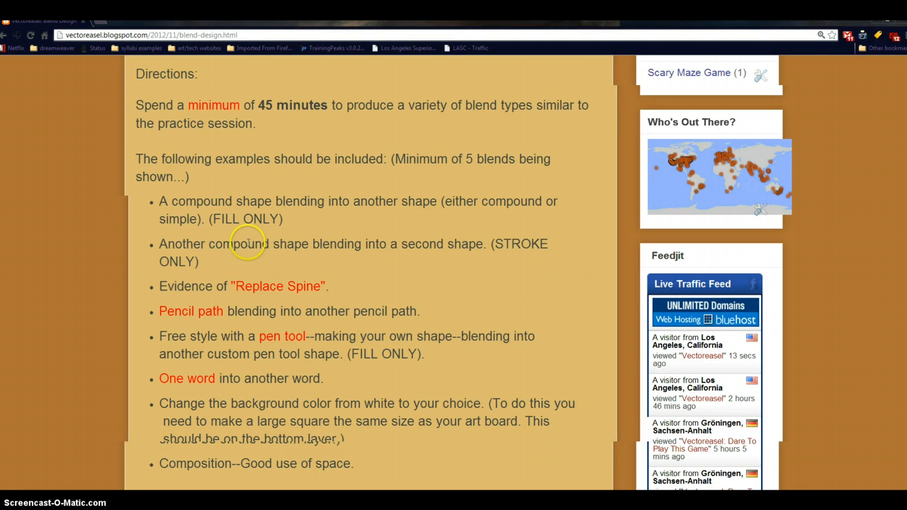
drag(495, 243, 514, 264)
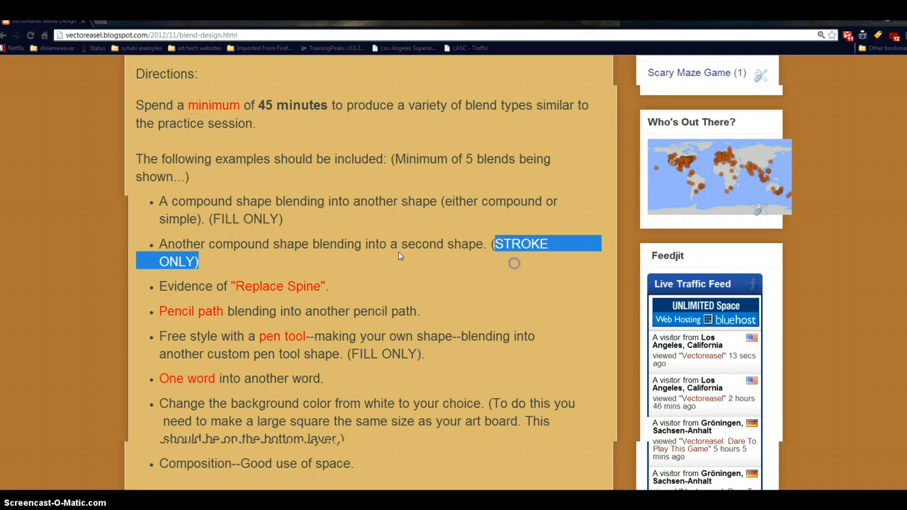
drag(212, 219, 283, 221)
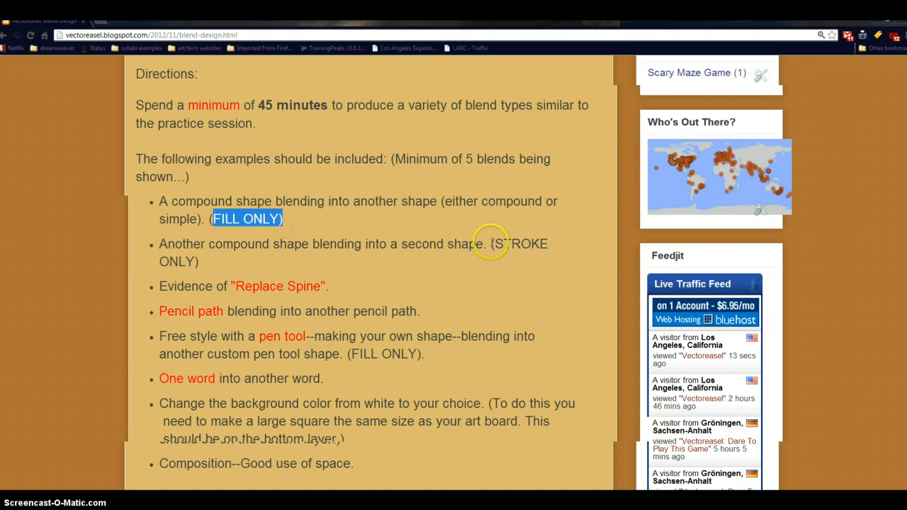
drag(494, 244, 509, 258)
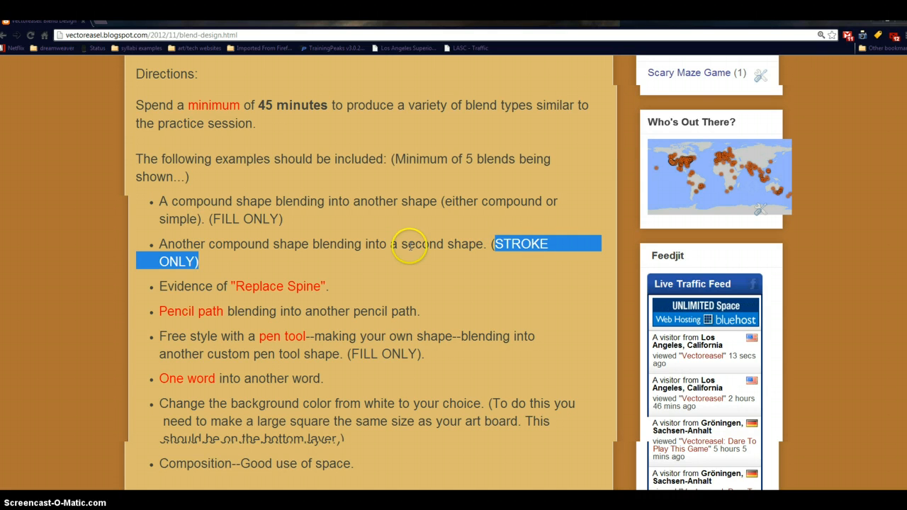
key(alt+Tab)
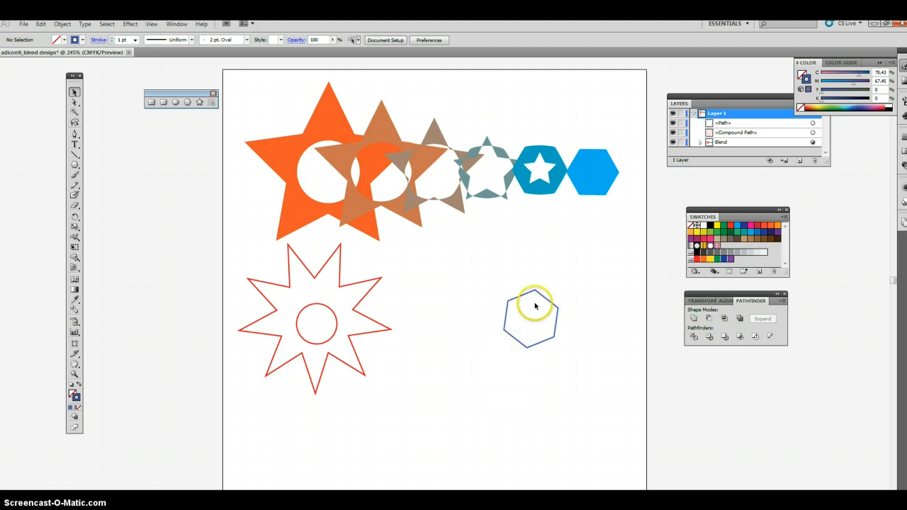
Select the red outlined star by its inner circle to check that both form one compound path, and deselect it.
click(340, 315)
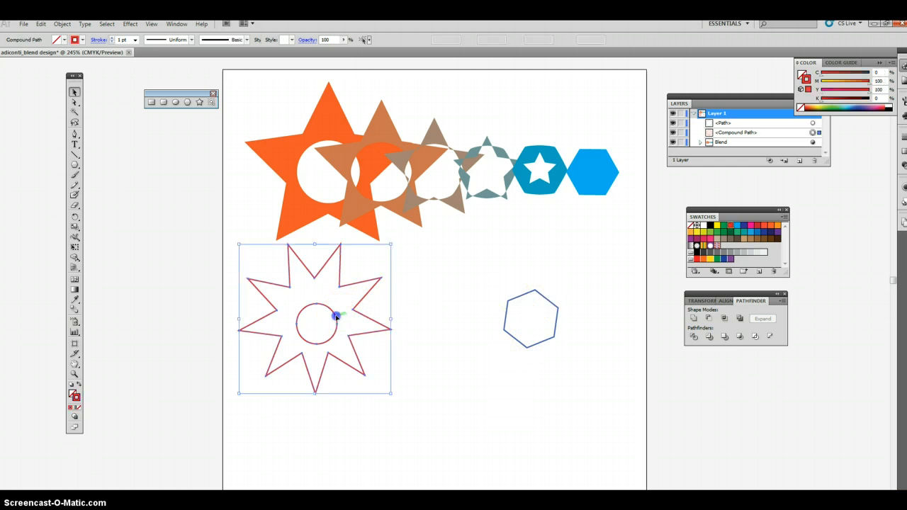
click(480, 306)
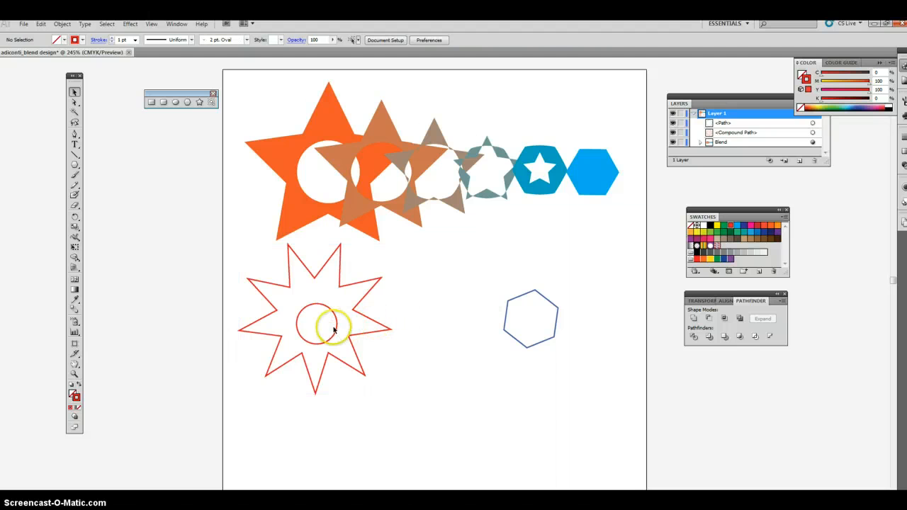
click(337, 324)
click(451, 302)
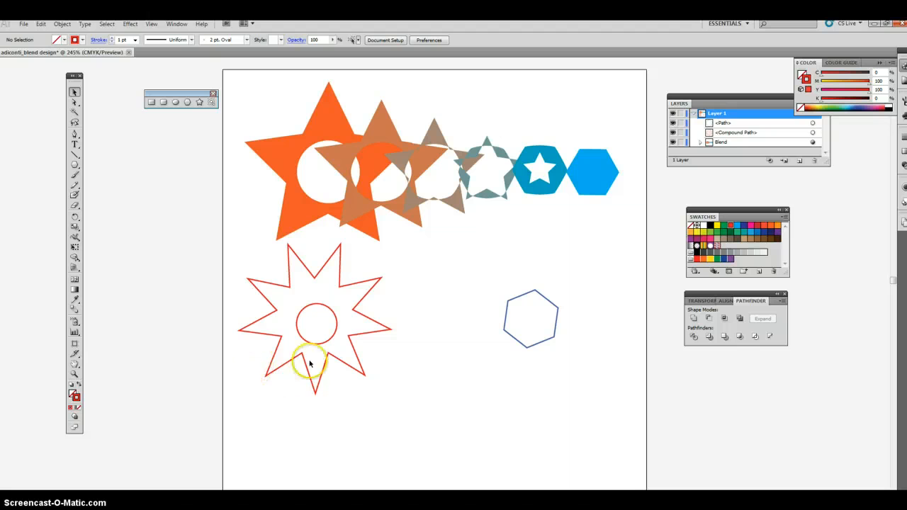
Blend the red outlined nine-pointed star's upper-right tip into the top corner of the blue outlined hexagon, using Specified Steps spacing.
drag(192, 310, 558, 331)
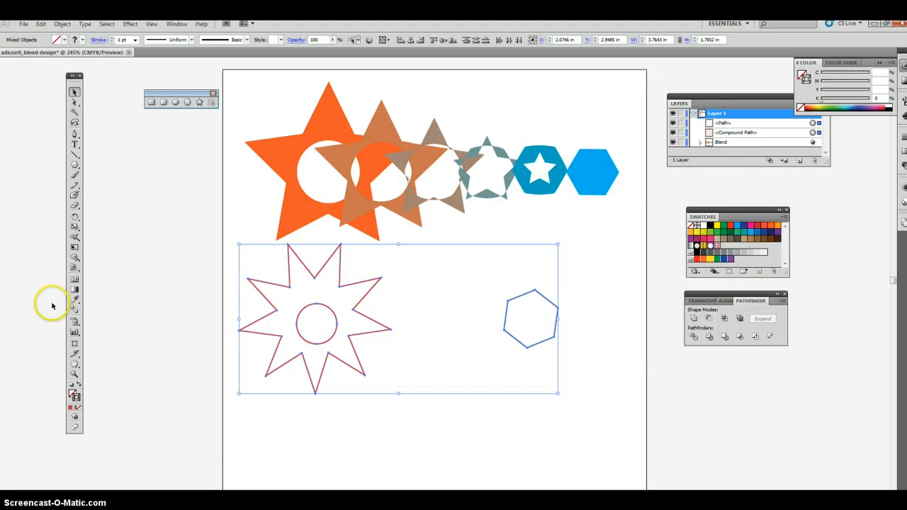
double_click(74, 310)
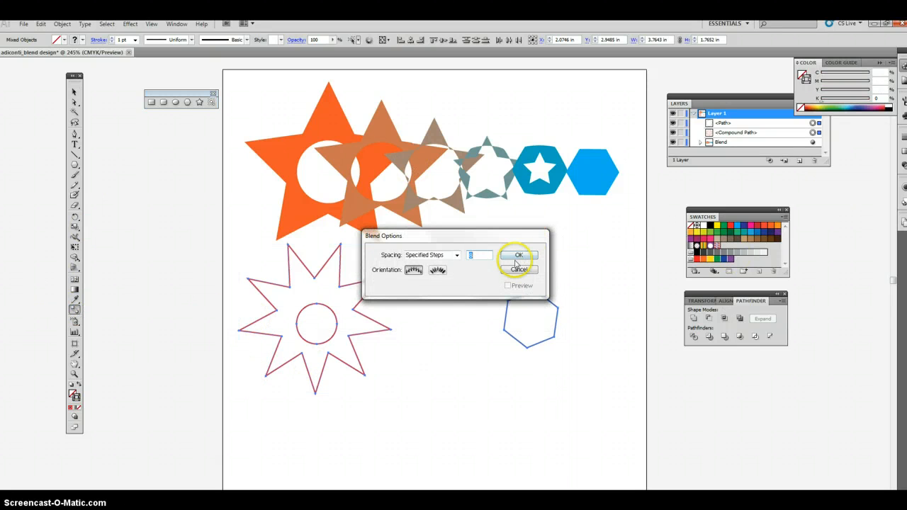
click(518, 255)
click(382, 278)
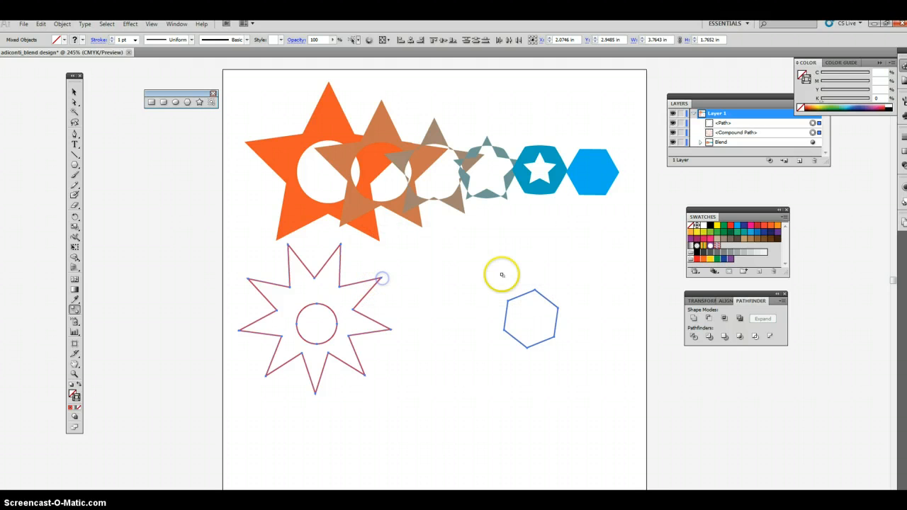
click(536, 290)
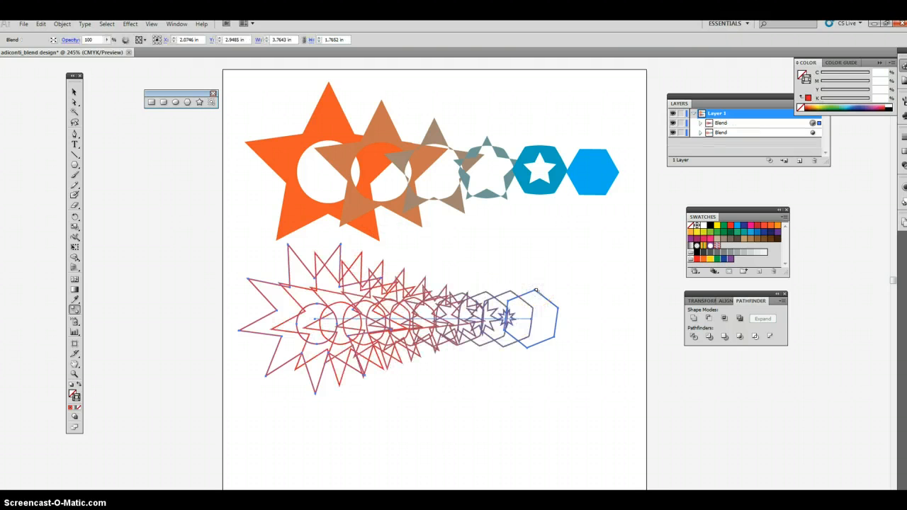
Set the outlined star-to-hexagon blend to 30 specified steps, previewing it with the options dialog moved off the artwork.
double_click(74, 309)
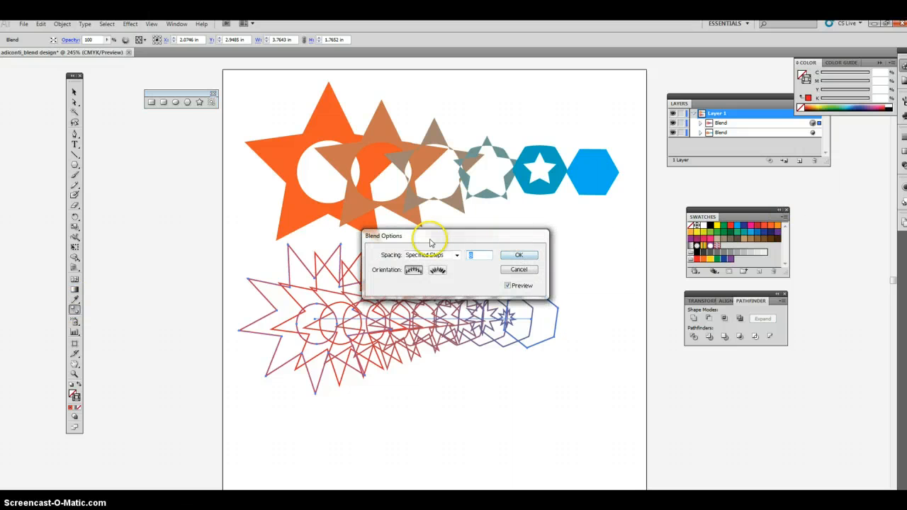
drag(436, 236, 648, 216)
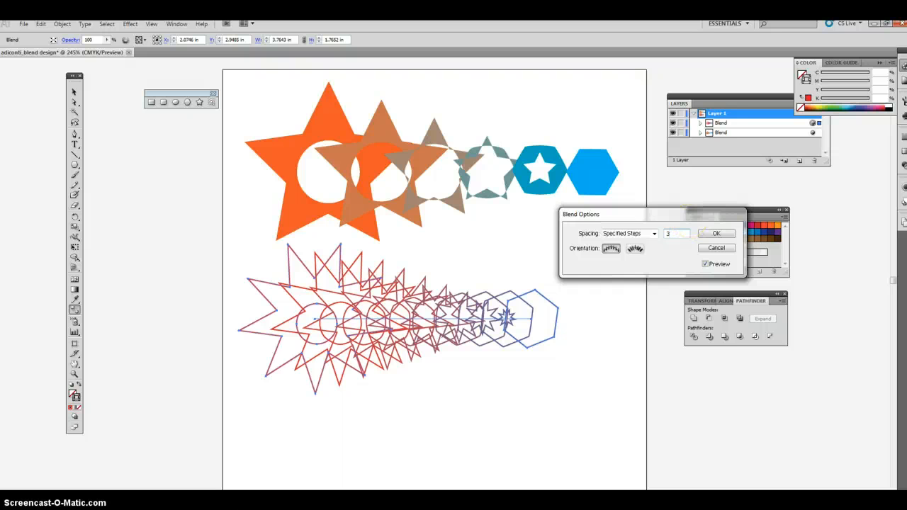
click(705, 263)
click(705, 263)
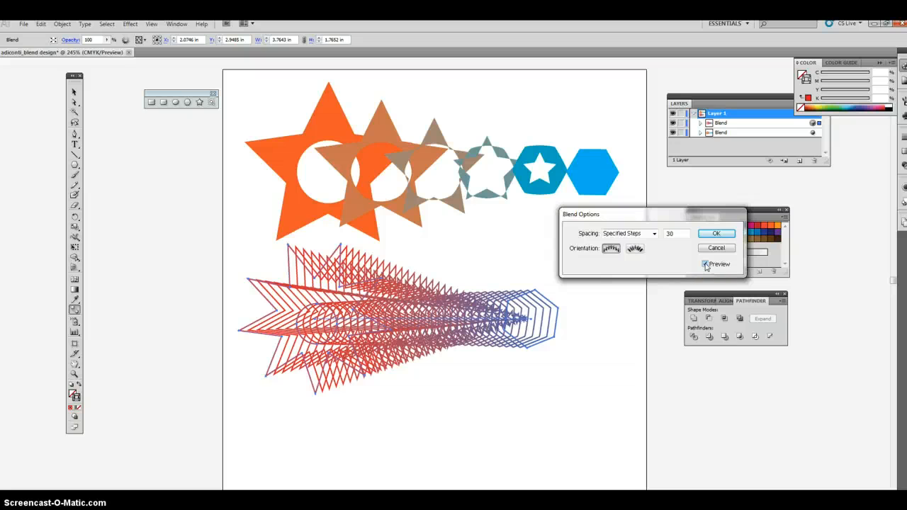
click(716, 233)
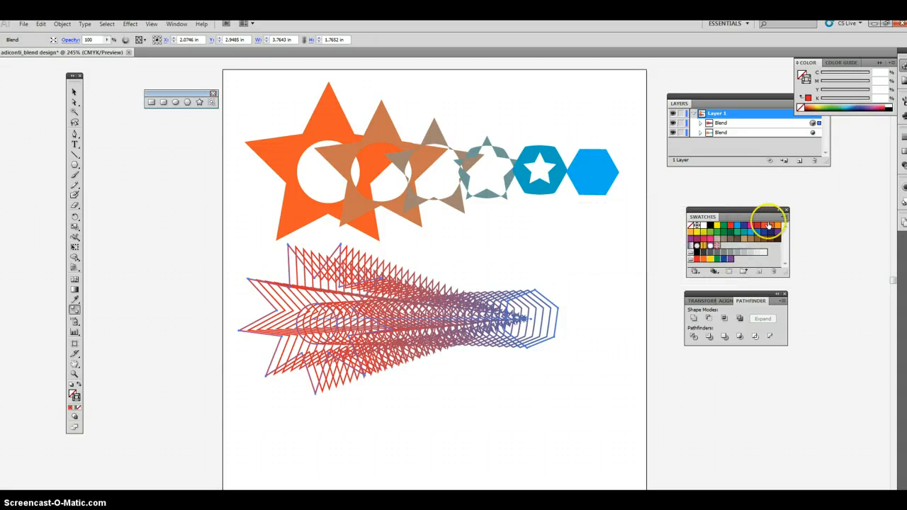
Reduce the stroke weight of the outlined star-to-hexagon blend for finer lines, and deselect it.
click(903, 140)
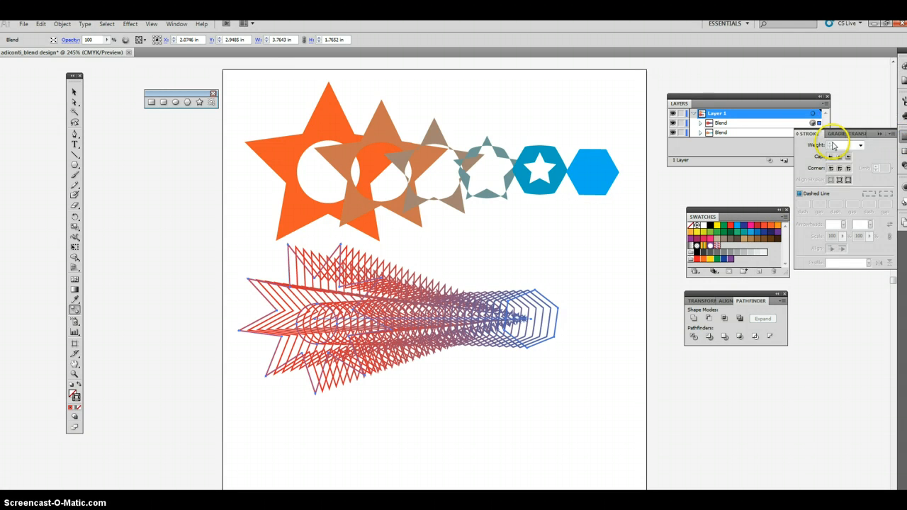
click(862, 145)
click(841, 169)
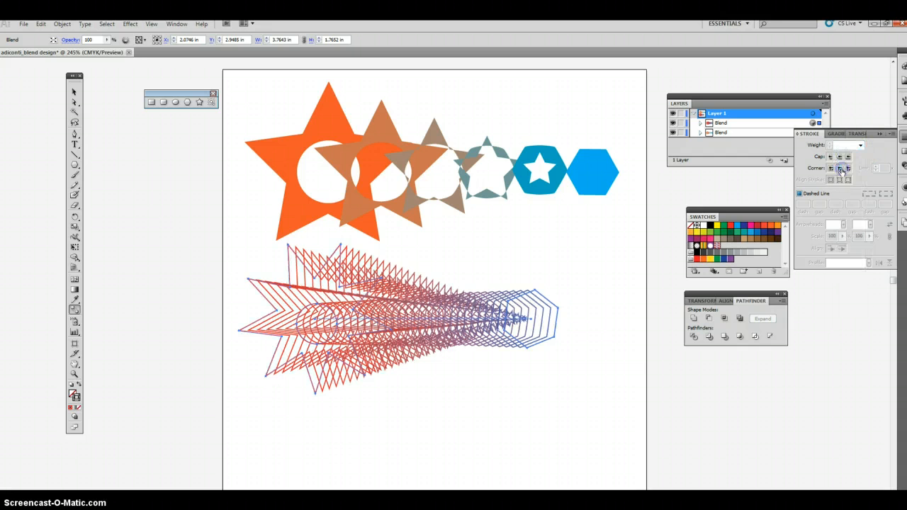
click(862, 146)
click(844, 162)
click(74, 92)
click(607, 281)
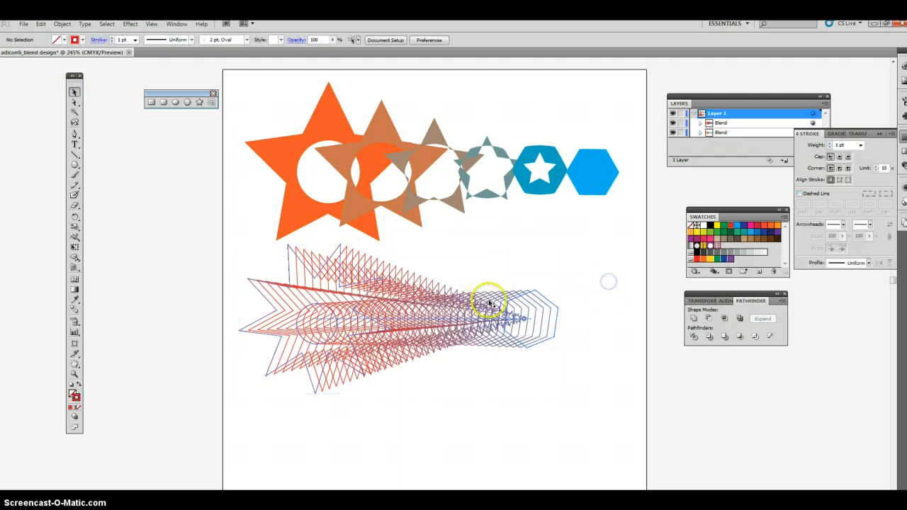
click(530, 295)
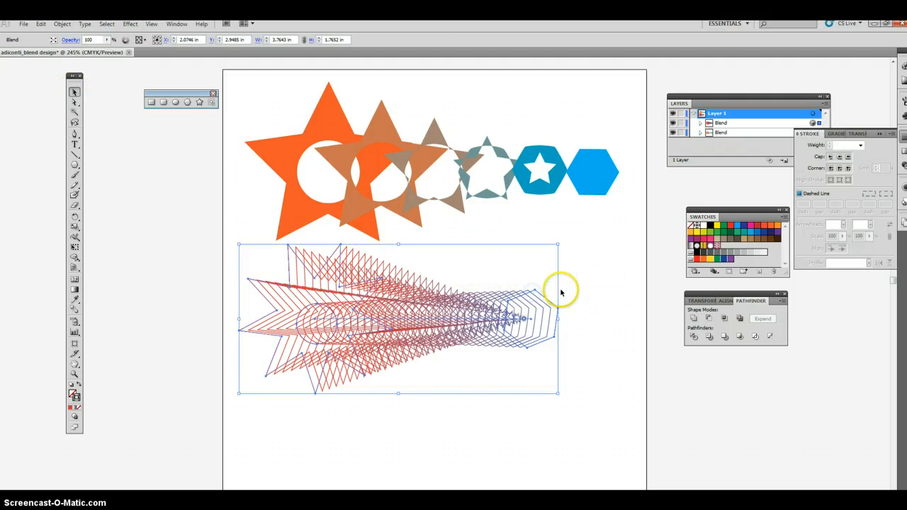
click(596, 286)
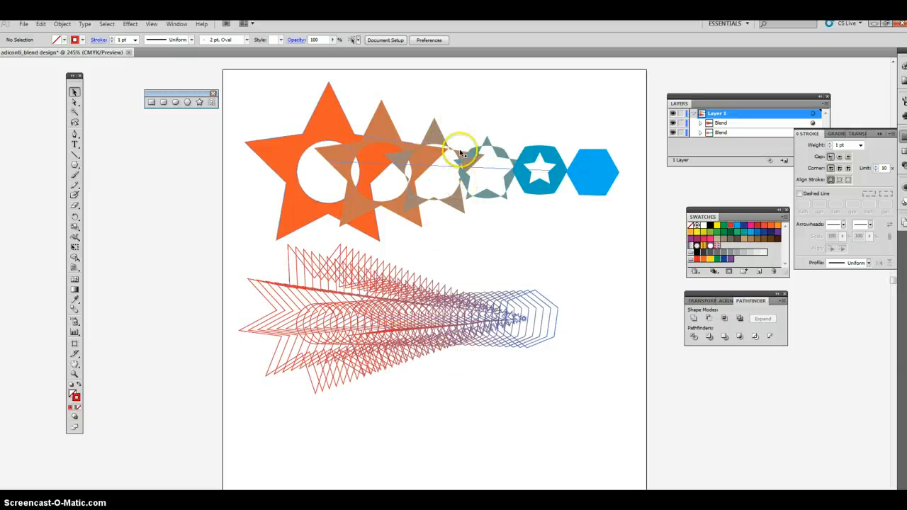
Replace the outlined star-to-hexagon blend's spine with a wavy open path drawn beneath it.
scroll(472, 257, down, 1)
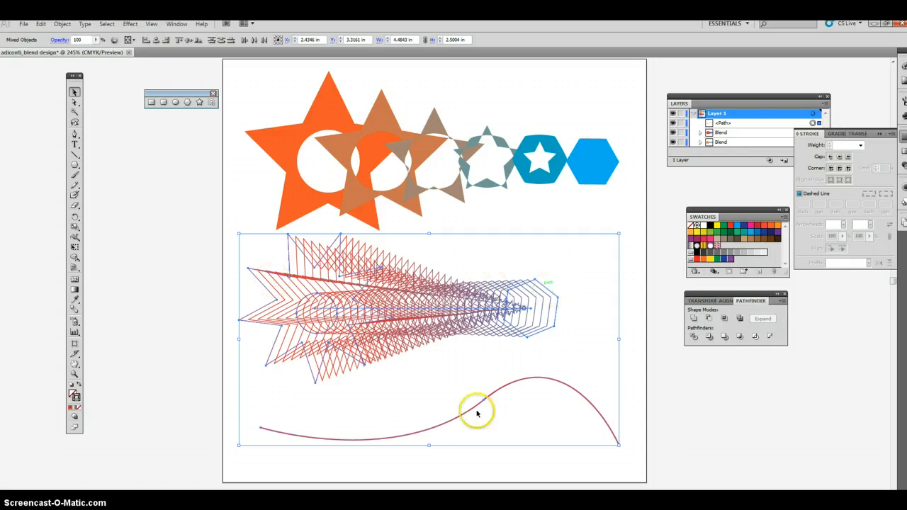
click(67, 24)
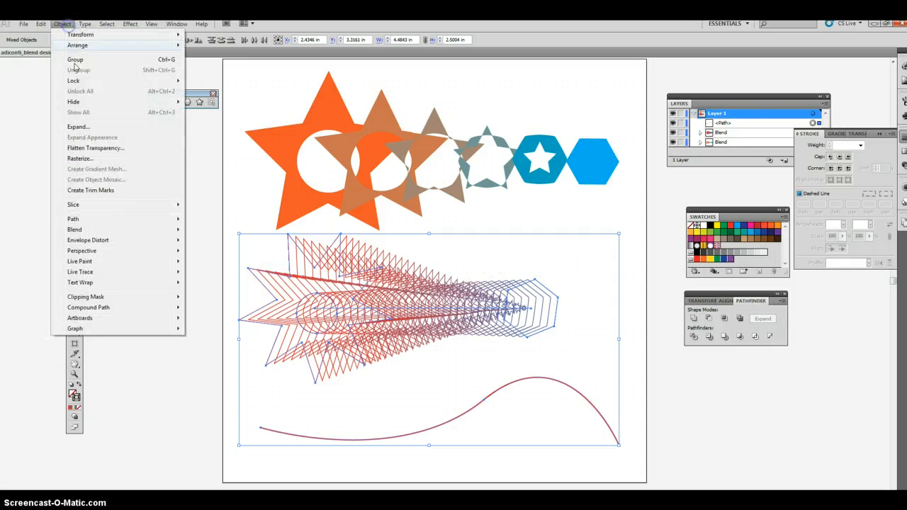
click(97, 229)
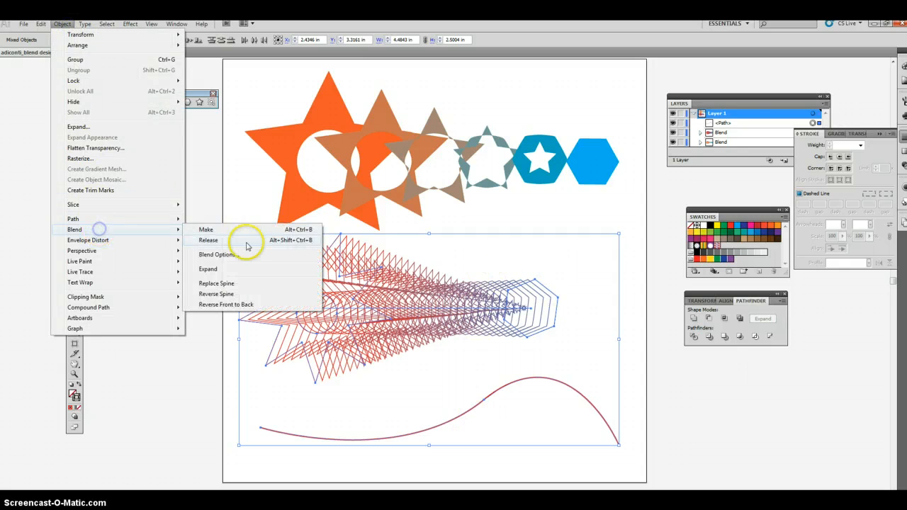
click(229, 284)
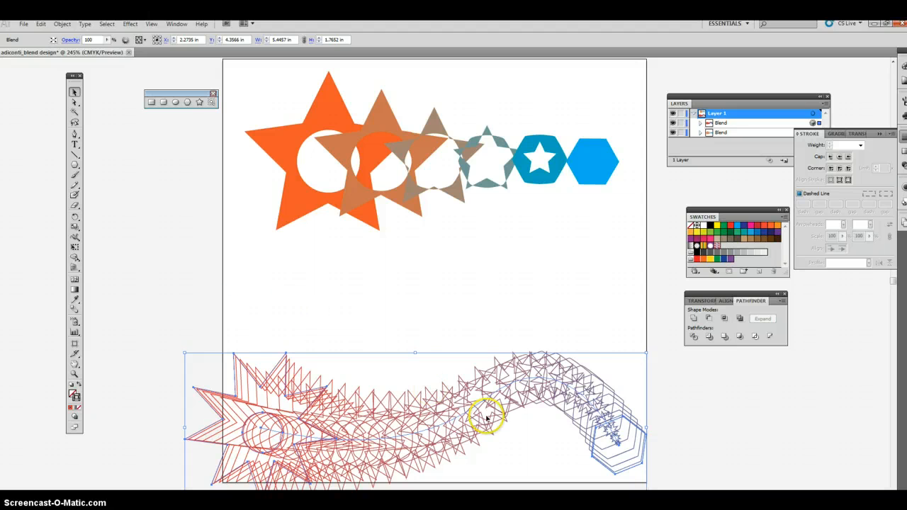
Shrink the curved outlined blend to about 2.63 in wide and rotate it so it runs down the artboard's right half.
drag(402, 424, 406, 355)
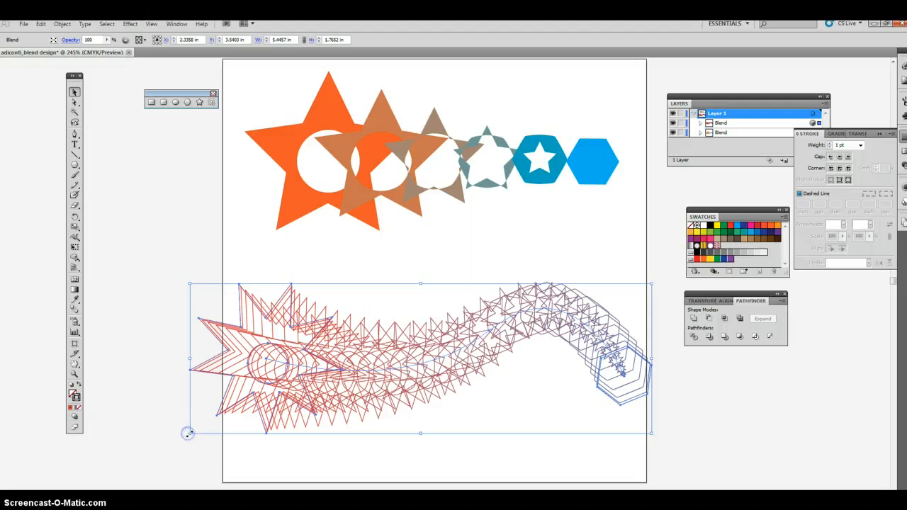
drag(187, 433, 428, 356)
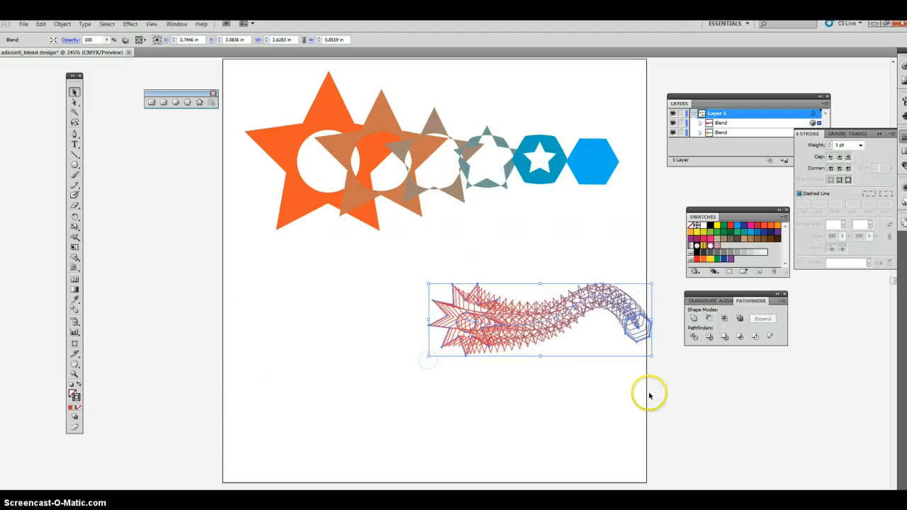
drag(653, 360, 554, 457)
scroll(423, 229, up, 1)
scroll(423, 229, up, 1)
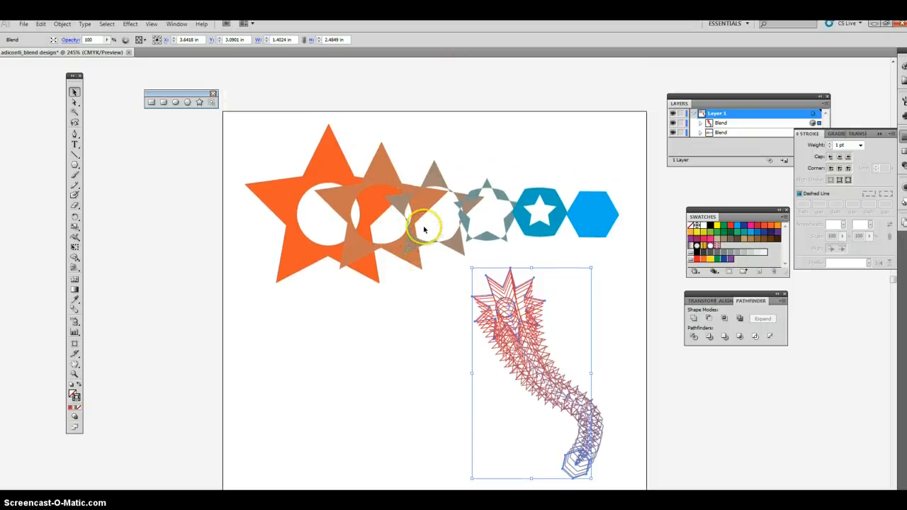
Scale the filled star-to-hexagon blend to about 3.16 in wide in the artboard's upper-left corner, and shift the outlined blend slightly right.
drag(422, 216, 398, 187)
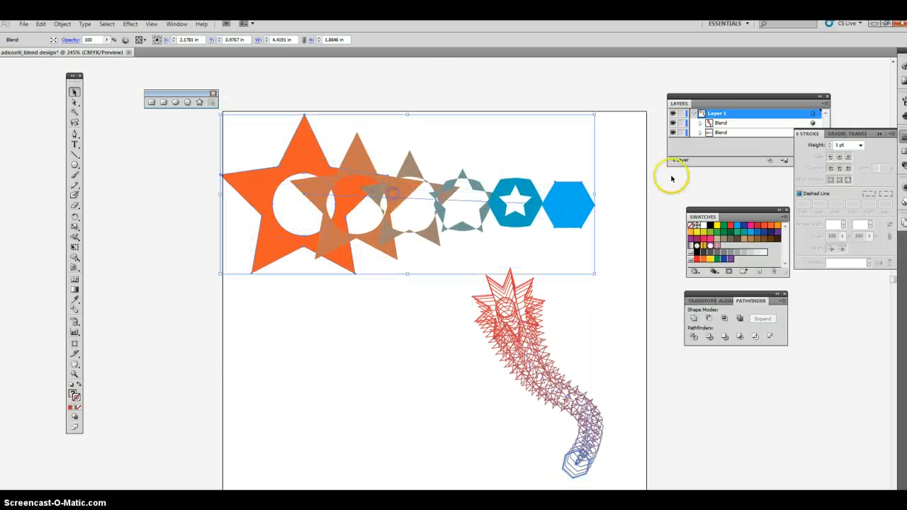
drag(593, 274, 498, 230)
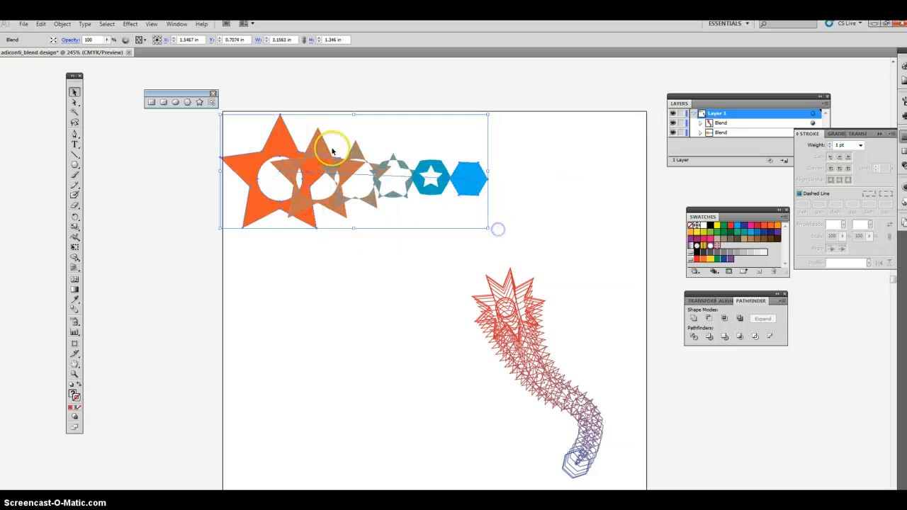
drag(328, 156, 337, 161)
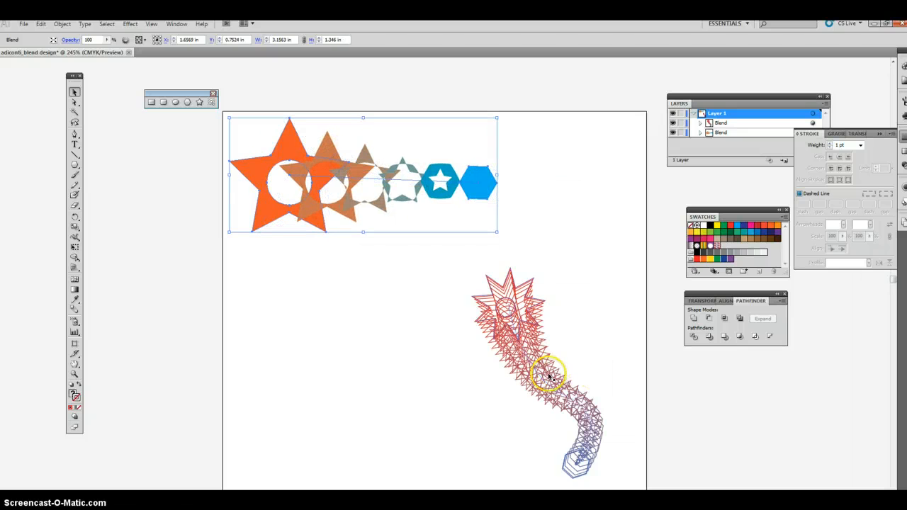
drag(543, 370, 552, 371)
scroll(659, 353, down, 2)
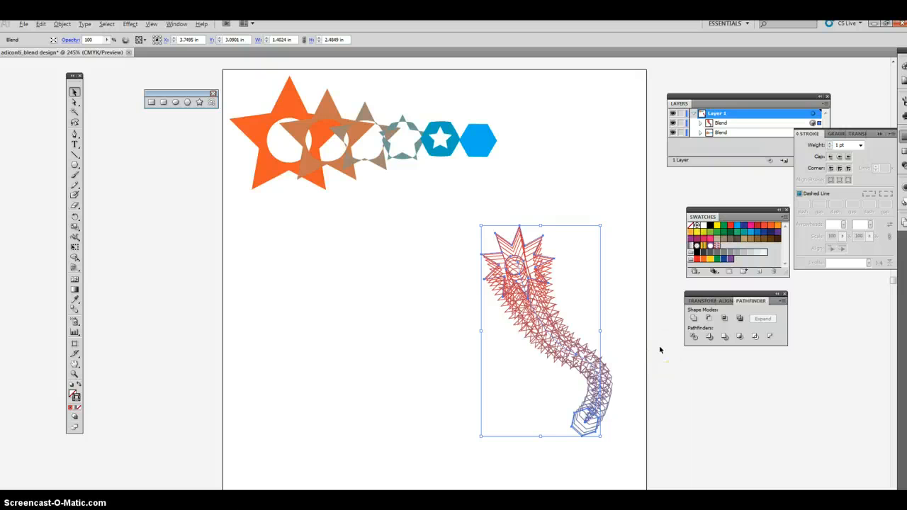
scroll(659, 350, down, 1)
Check the pencil path blend requirement on the assignment page in Chrome, and return to Illustrator with nothing selected.
key(alt+Tab)
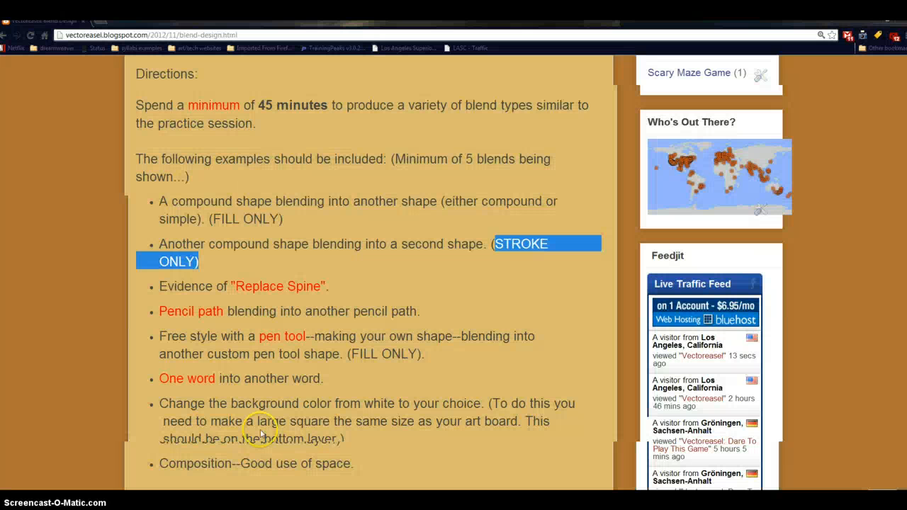
drag(150, 310, 478, 299)
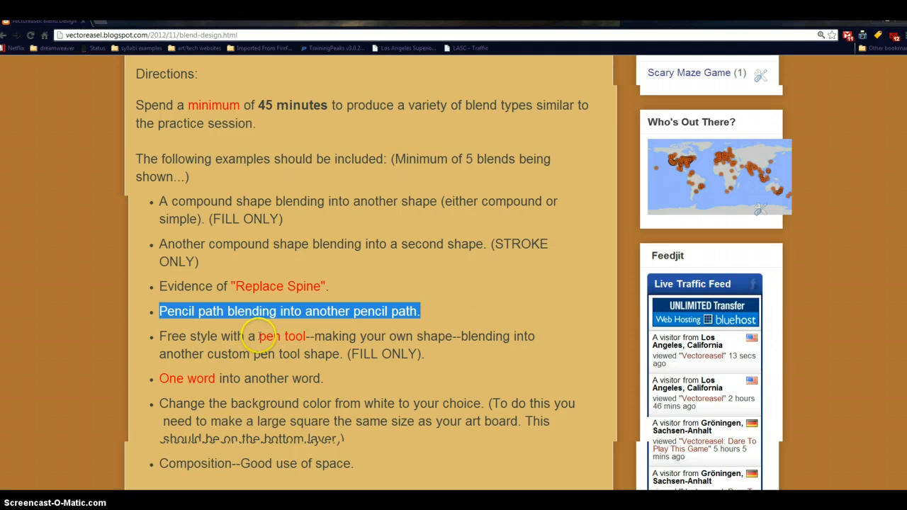
key(alt+Tab)
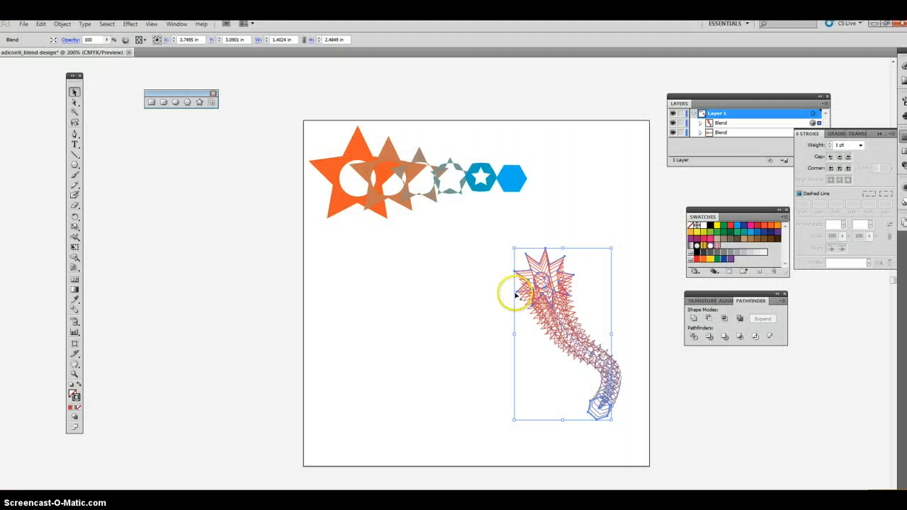
click(399, 291)
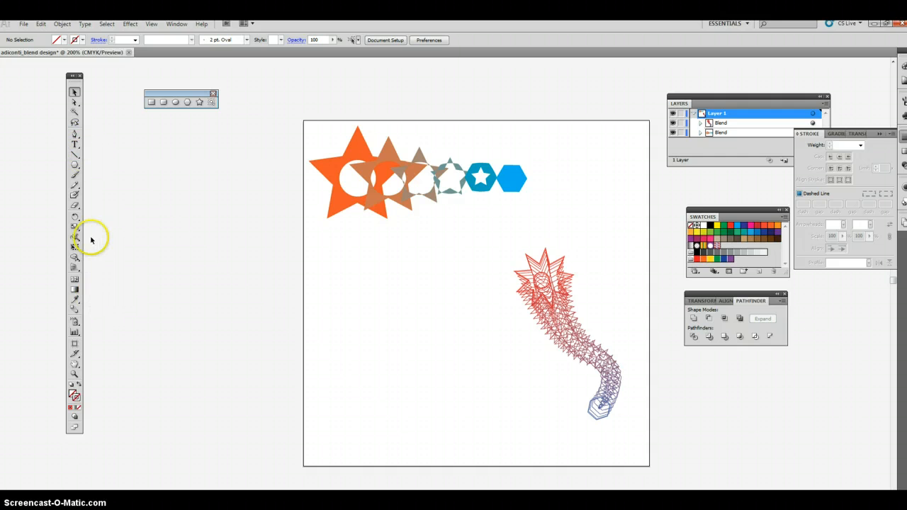
Draw a winding red 1 pt Pencil path about 2.6 by 2 in across the artboard's lower-left area, and deselect it.
click(75, 185)
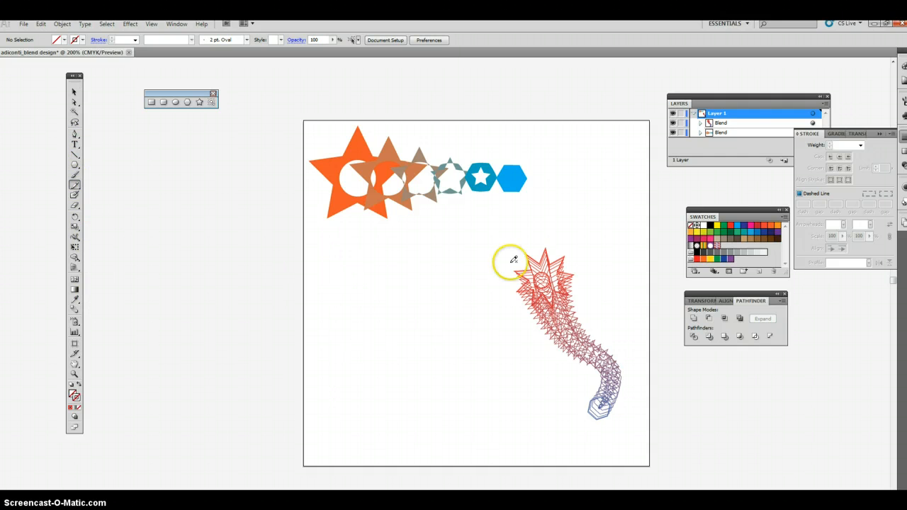
click(731, 226)
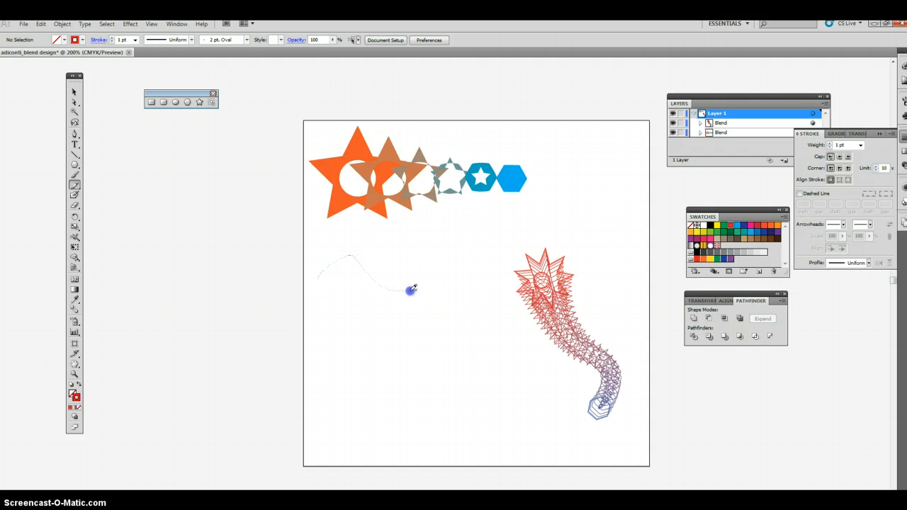
drag(468, 392, 464, 387)
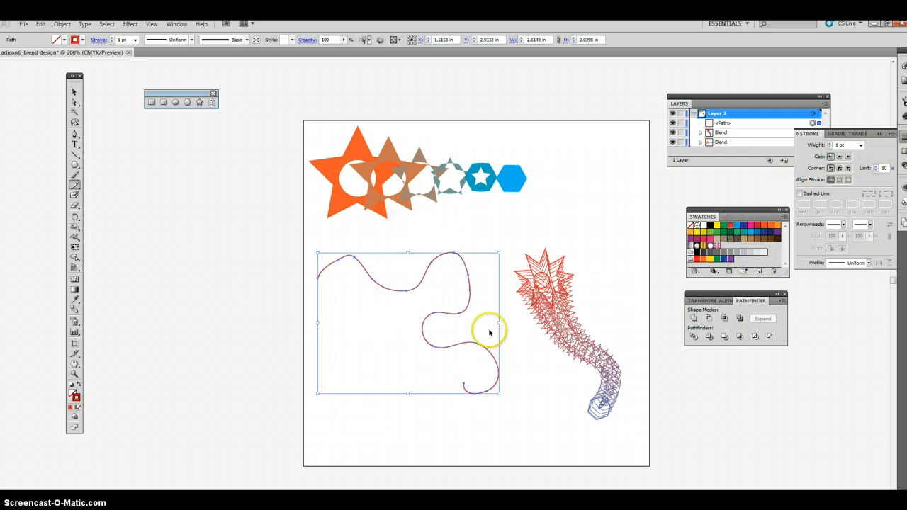
ctrl+click(525, 327)
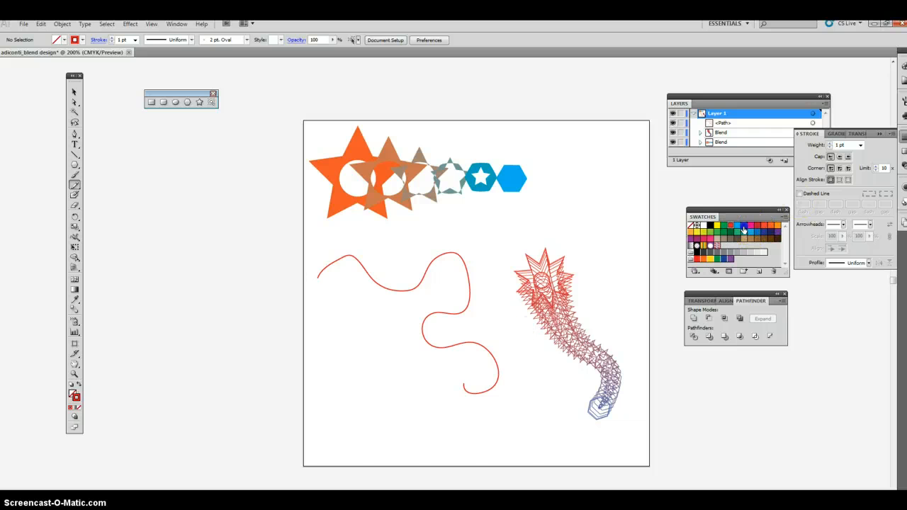
Draw a curly blue Pencil path about 2.6 in wide along the artboard's lower edge, retracing its curves to smooth them.
click(742, 227)
mouse_move(342, 409)
mouse_down()
mouse_move(380, 421)
mouse_move(353, 448)
mouse_up()
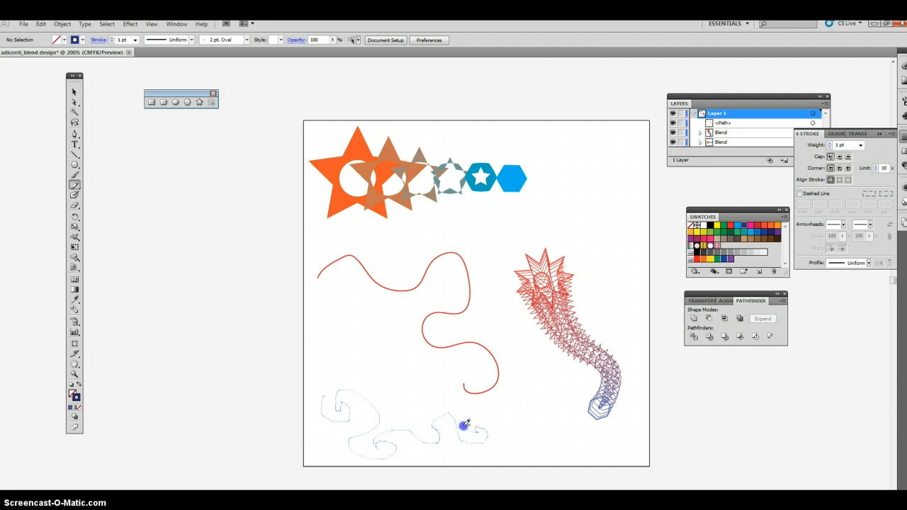
drag(499, 419, 498, 420)
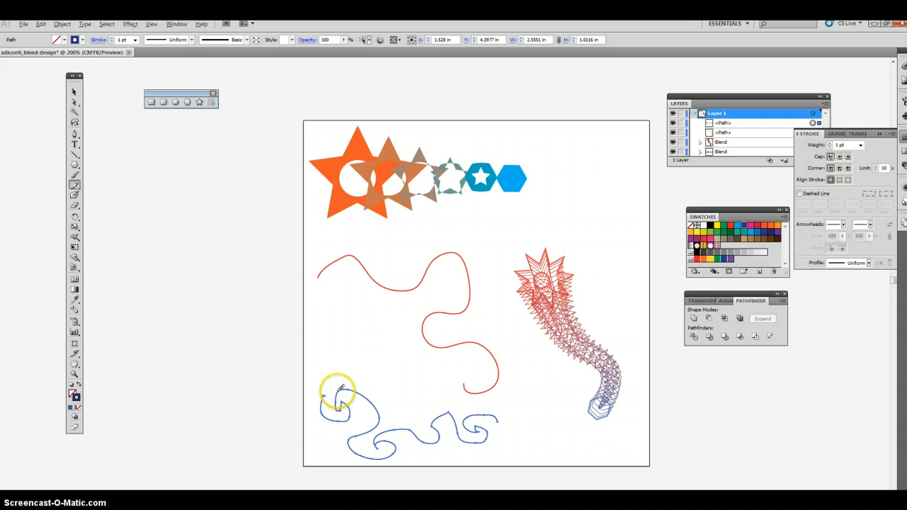
mouse_move(341, 389)
mouse_down()
mouse_move(370, 396)
mouse_move(340, 412)
mouse_move(344, 402)
mouse_move(357, 421)
mouse_move(320, 408)
mouse_move(369, 439)
mouse_move(356, 444)
mouse_move(392, 448)
mouse_move(409, 426)
mouse_move(441, 448)
mouse_move(438, 412)
mouse_move(460, 413)
mouse_move(438, 415)
mouse_move(484, 430)
mouse_up()
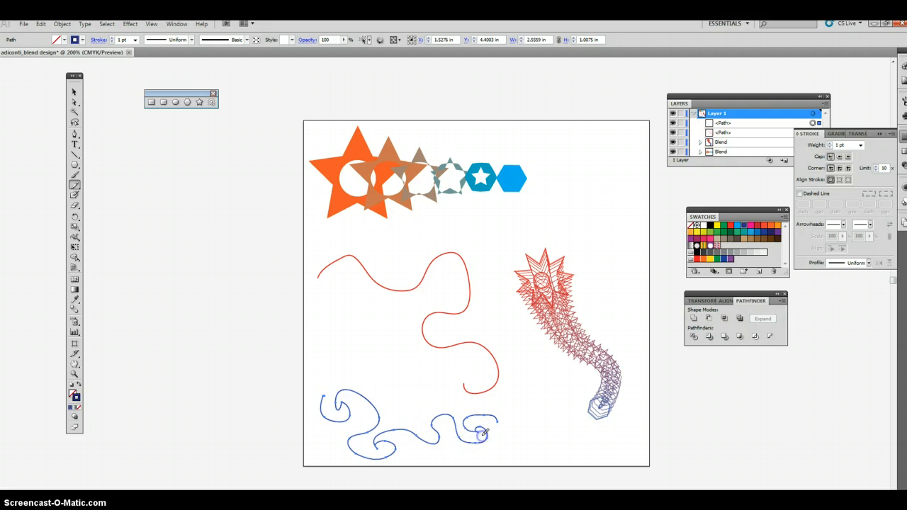
drag(491, 446, 490, 445)
Select both pencil paths and blend the red path's left end into the blue path's left end.
drag(320, 244, 438, 434)
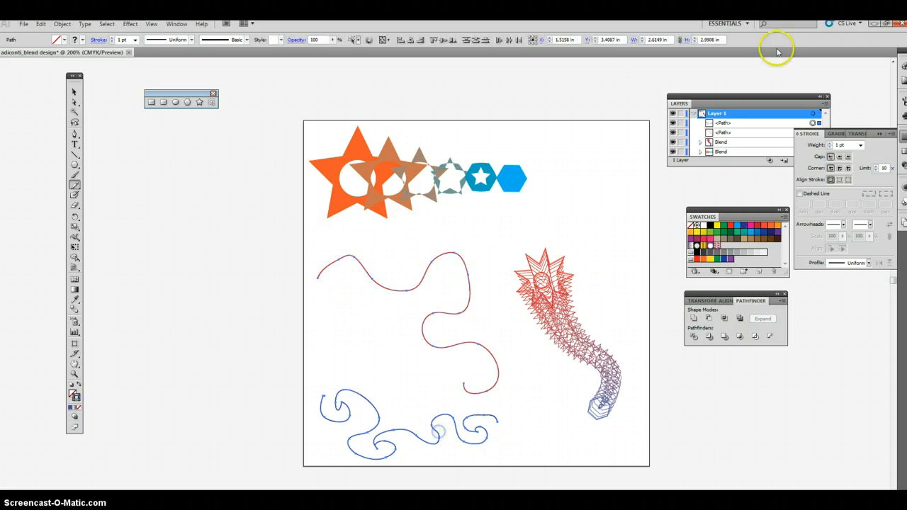
click(74, 309)
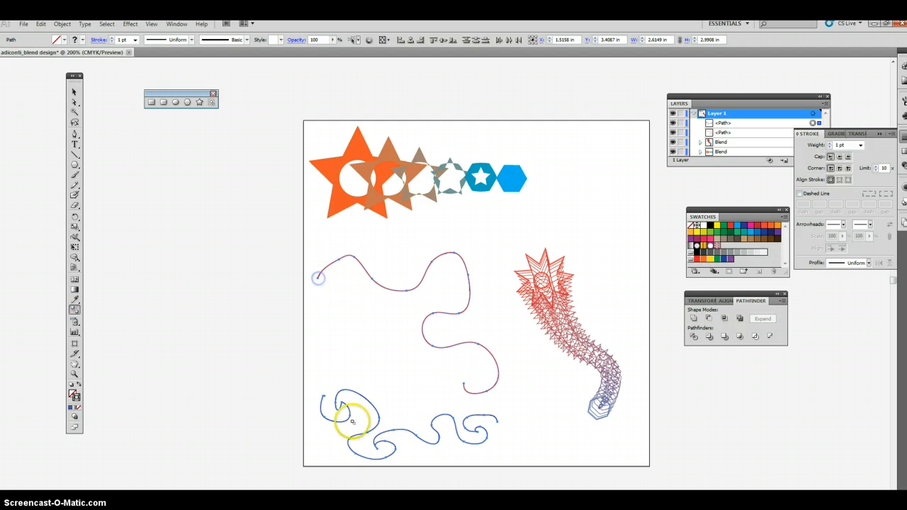
click(320, 399)
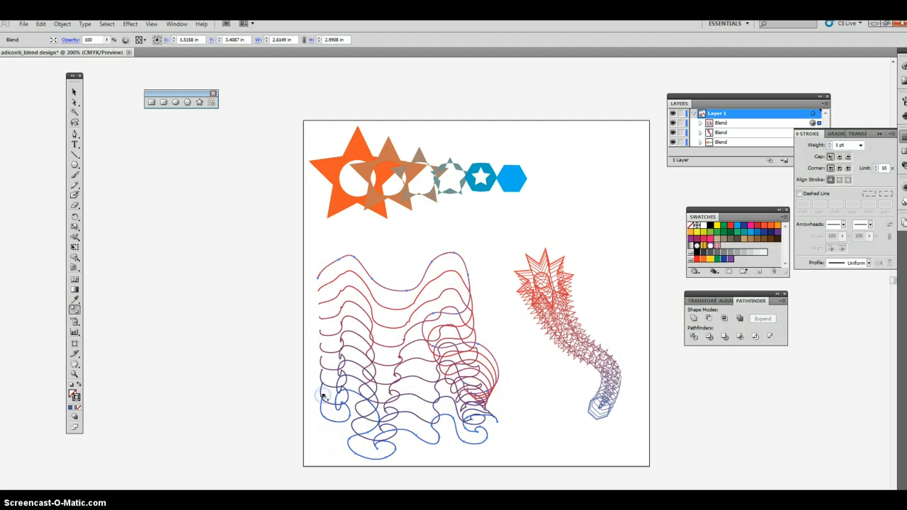
Set the red-to-blue pencil path blend to 55 specified steps.
double_click(75, 309)
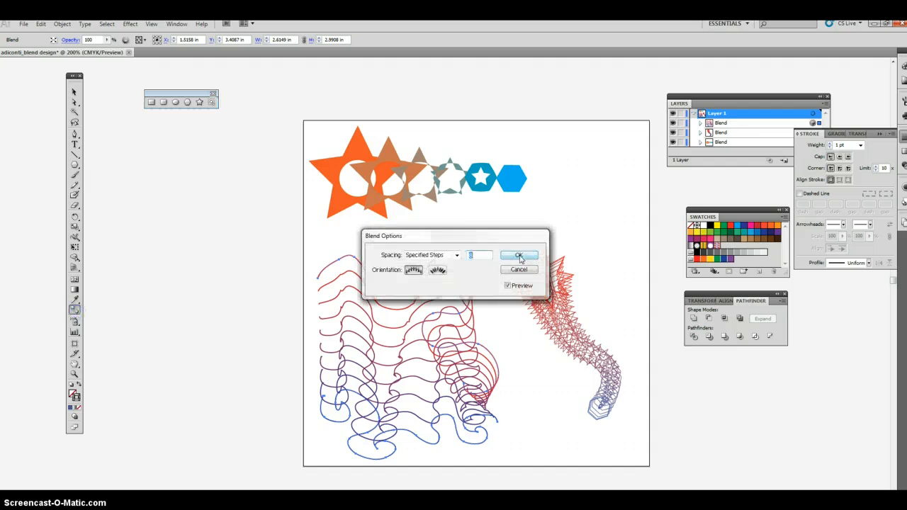
drag(439, 235, 603, 137)
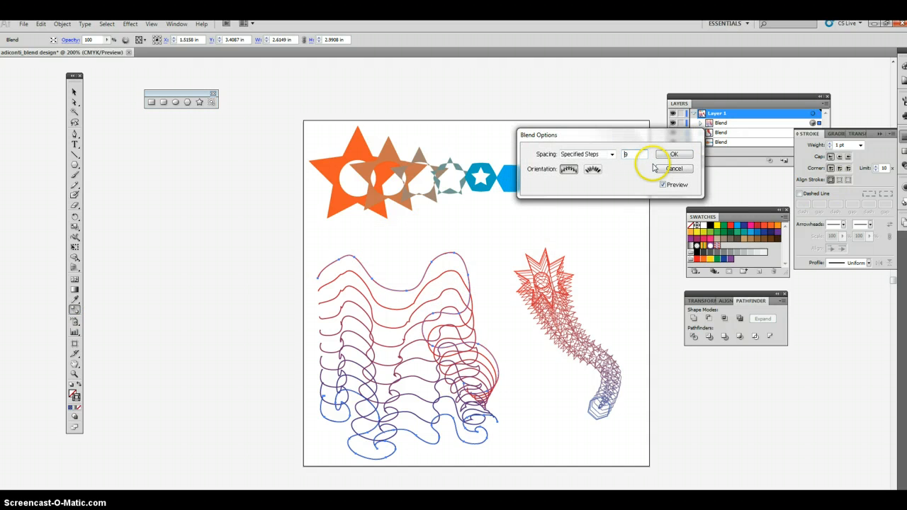
text(2)
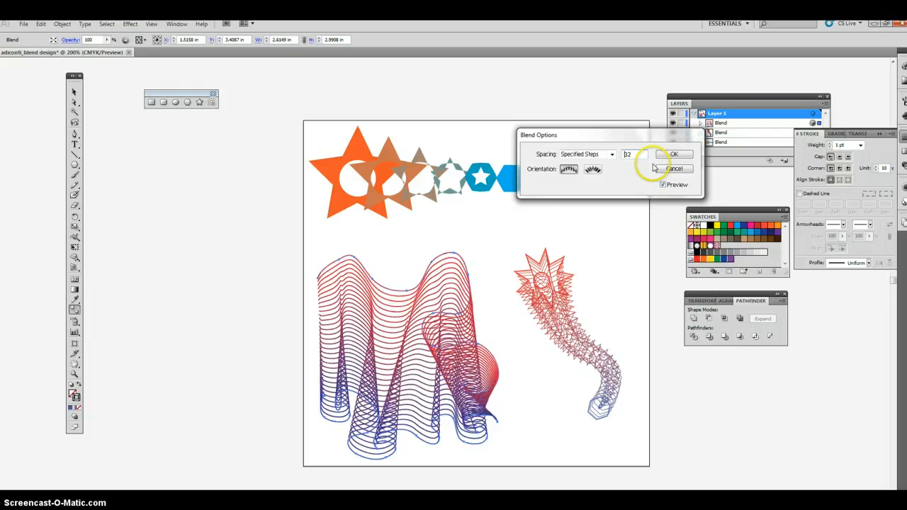
key(Up)
key(Up)
key(Up)
key(Up)
key(Up)
key(Up)
key(Up)
key(Up)
key(Up)
key(Up)
key(Up)
key(Up)
key(Up)
key(Up)
key(Up)
key(Up)
key(Up)
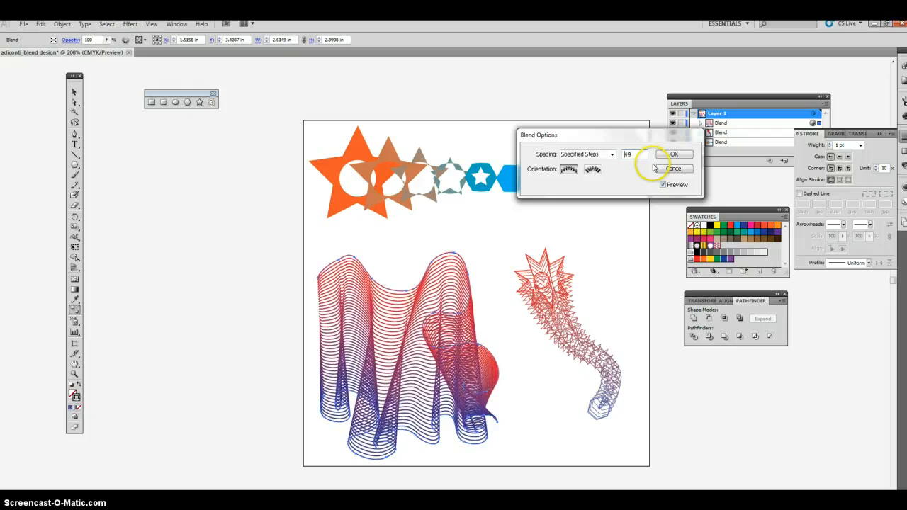
key(Up)
key(Up)
key(Up)
key(Up)
key(Up)
key(Up)
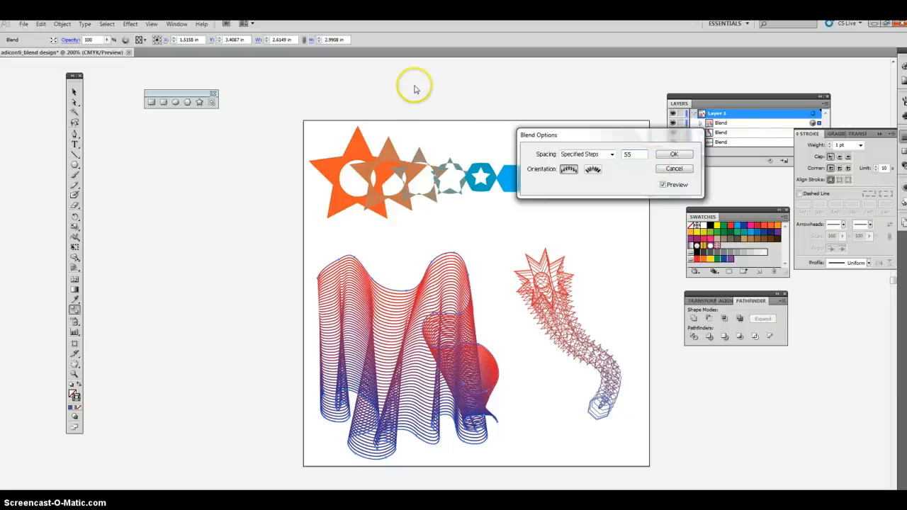
drag(628, 136, 208, 162)
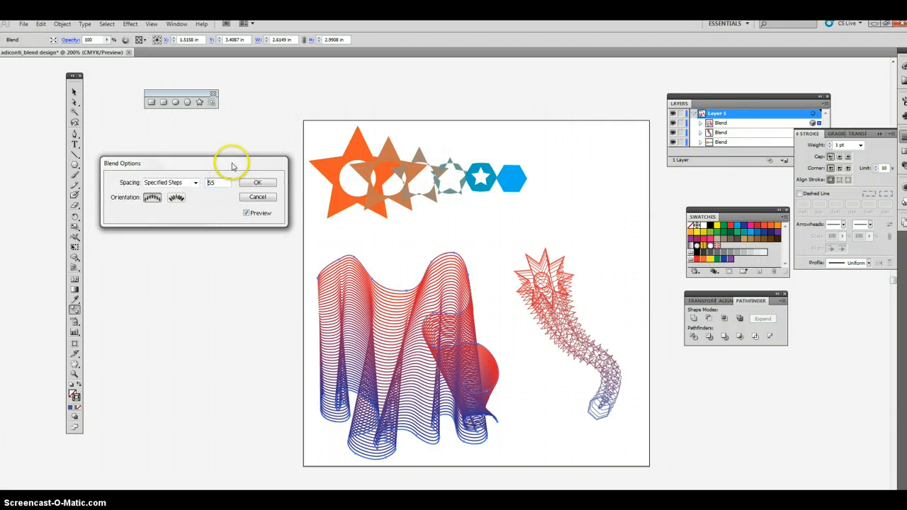
click(257, 182)
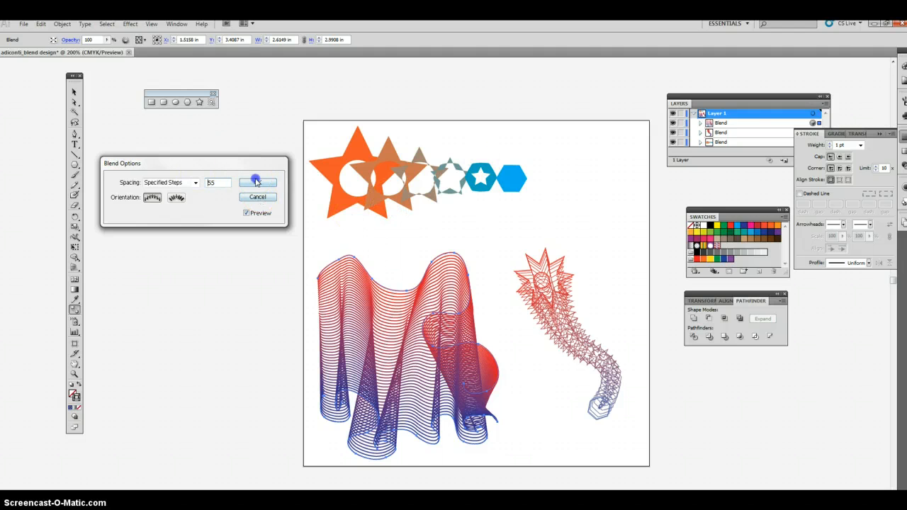
Recolor the pencil blend's red upper path dark green and scale only that path down toward its upper-left corner.
click(75, 102)
click(440, 220)
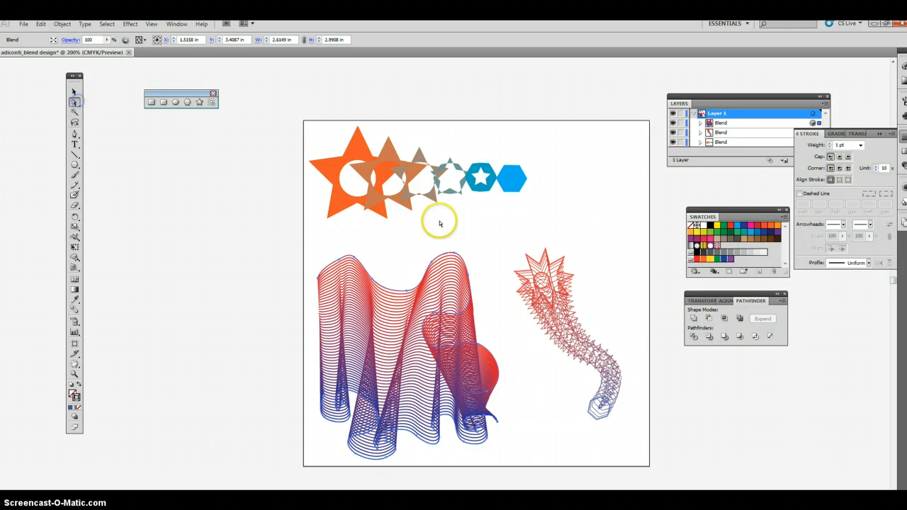
drag(406, 245, 433, 263)
click(728, 234)
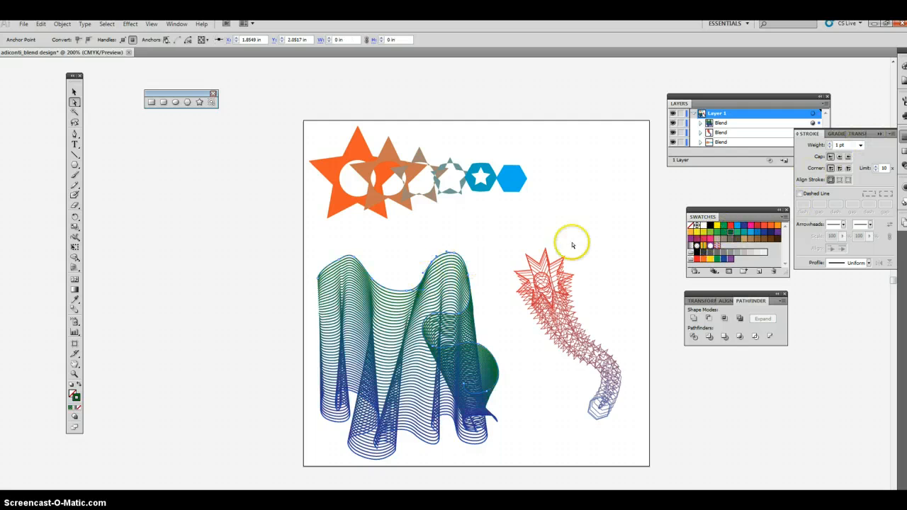
click(75, 91)
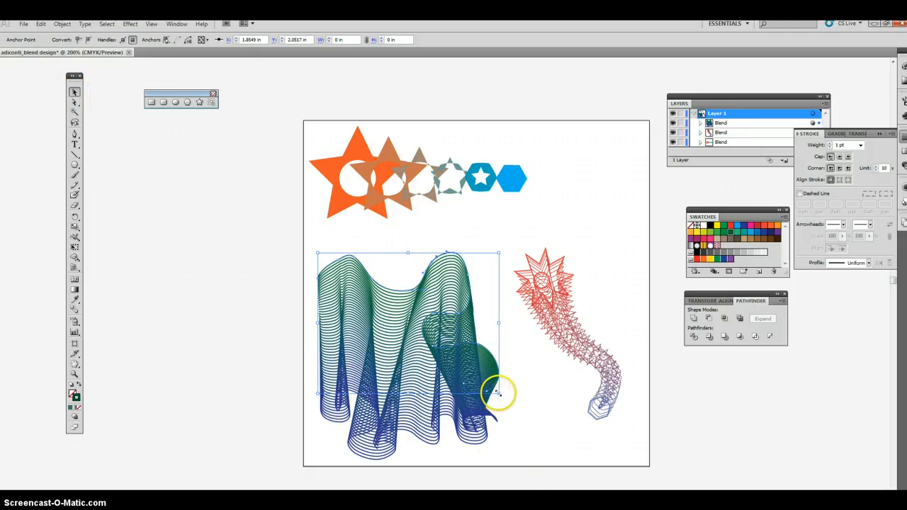
drag(497, 391, 448, 349)
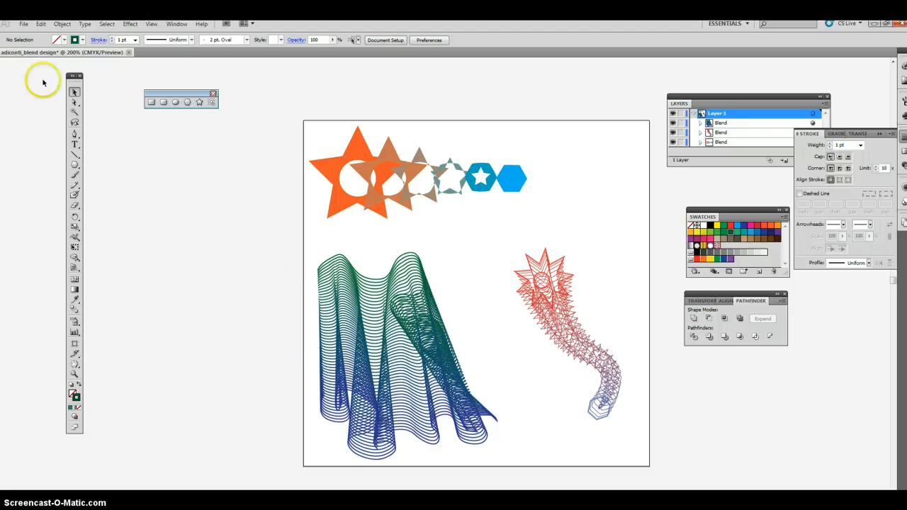
Scale the whole pencil path blend down to about 2.07 by 1.53 in and shift it slightly up and left.
click(378, 298)
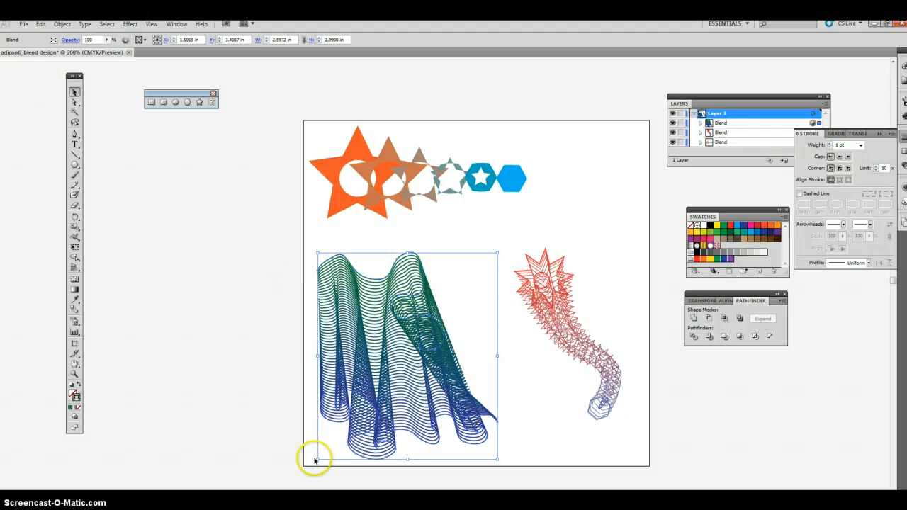
drag(316, 459, 354, 358)
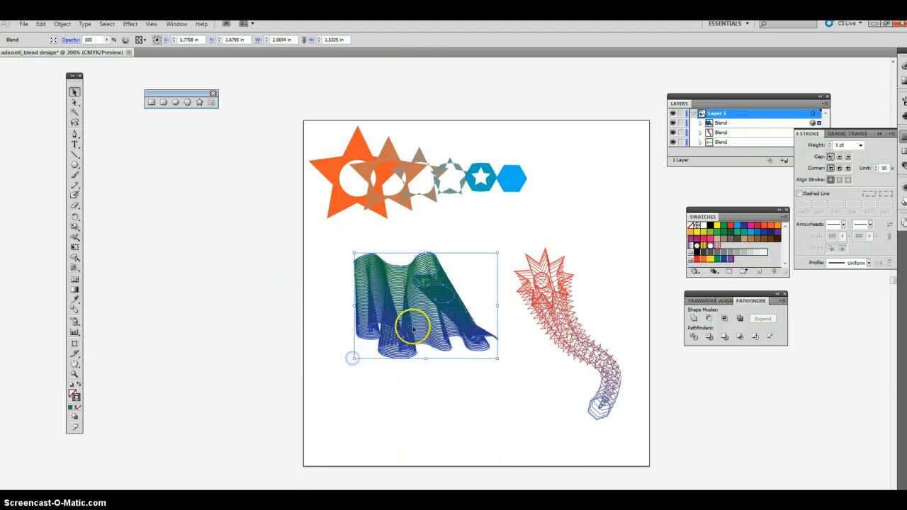
drag(461, 318, 436, 307)
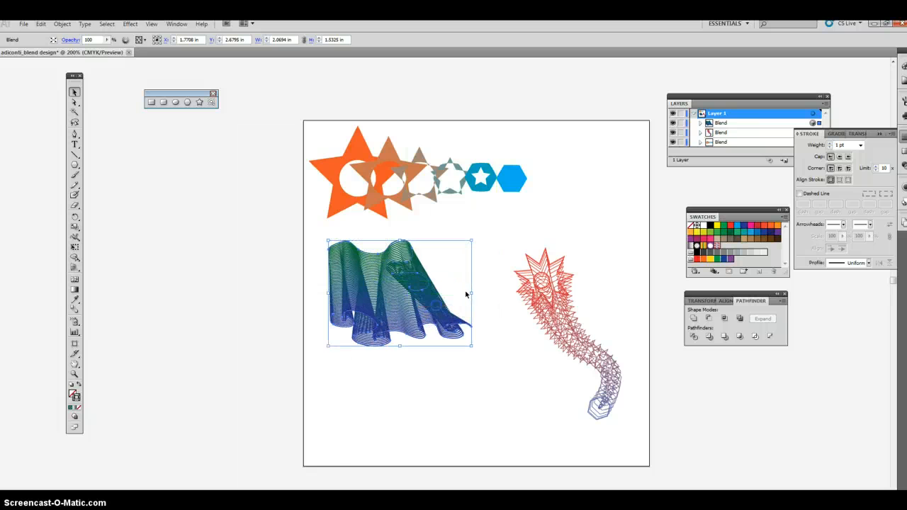
Set the pencil blend's stroke weight to 0.25 pt, move it to the artboard's upper-right corner over the blue hexagon, and deselect it.
click(860, 145)
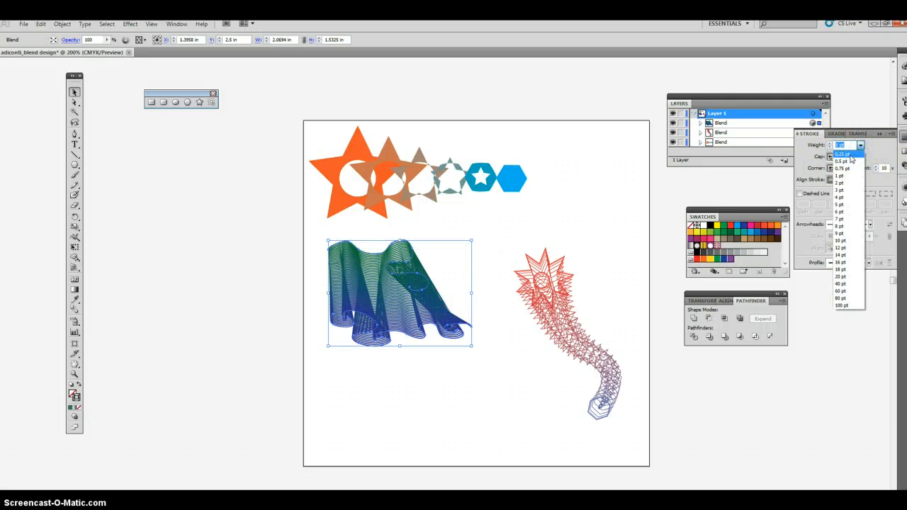
click(851, 156)
mouse_move(405, 275)
mouse_down()
mouse_move(457, 275)
mouse_move(592, 193)
mouse_move(578, 163)
mouse_up()
click(460, 147)
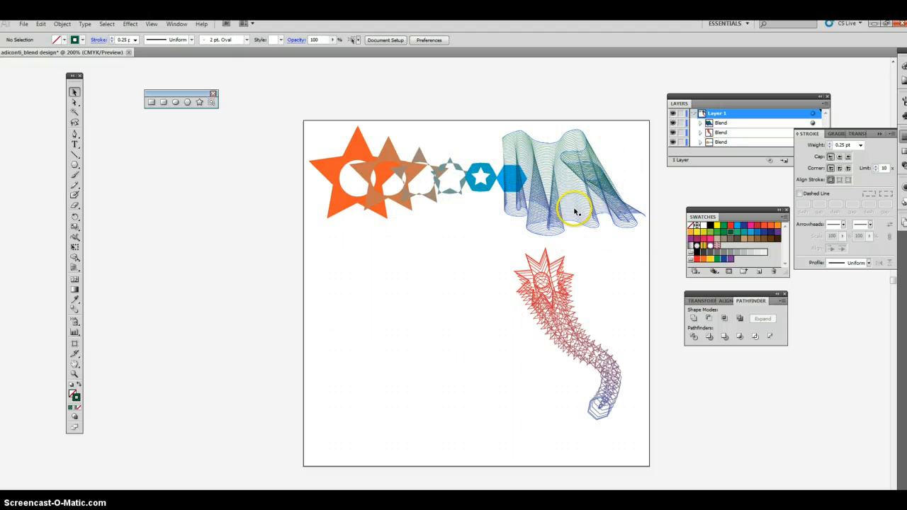
scroll(574, 212, up, 2)
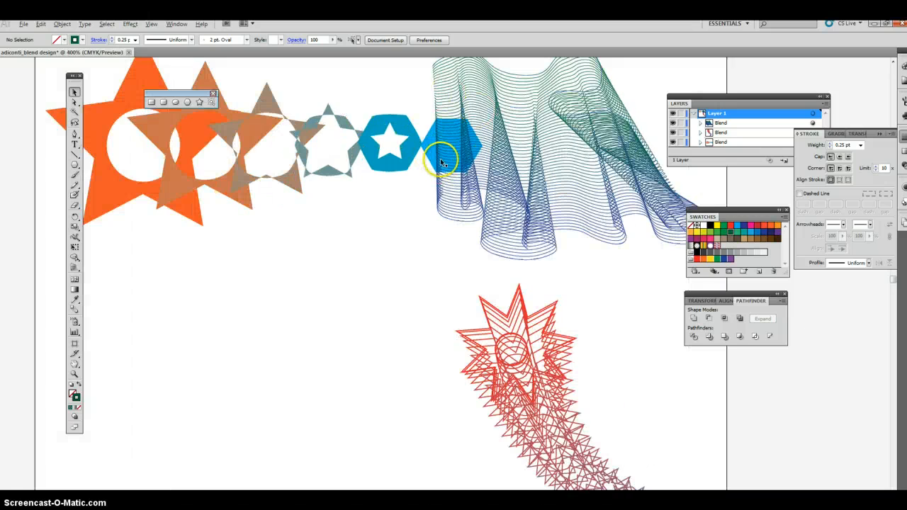
scroll(441, 163, down, 2)
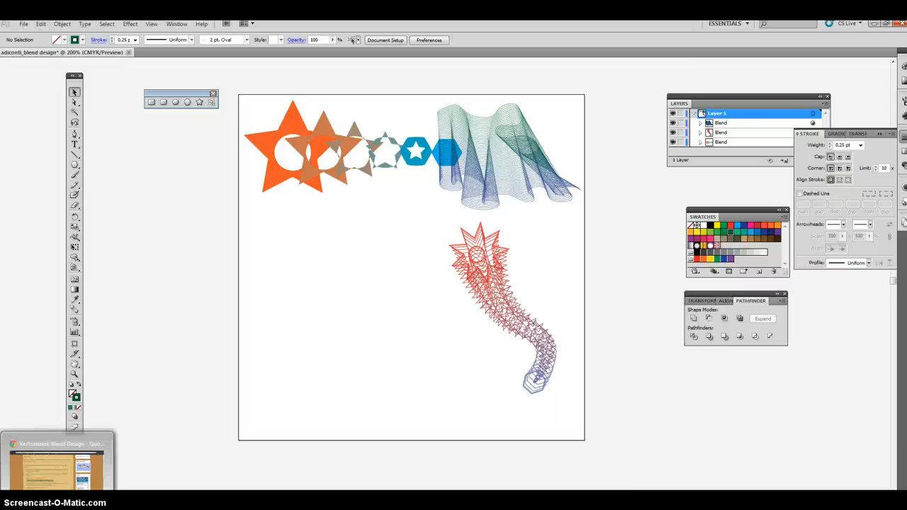
Switch to Chrome, check the custom pen tool shape blend requirement on the assignment page, and return to Illustrator.
click(60, 498)
drag(148, 338, 532, 348)
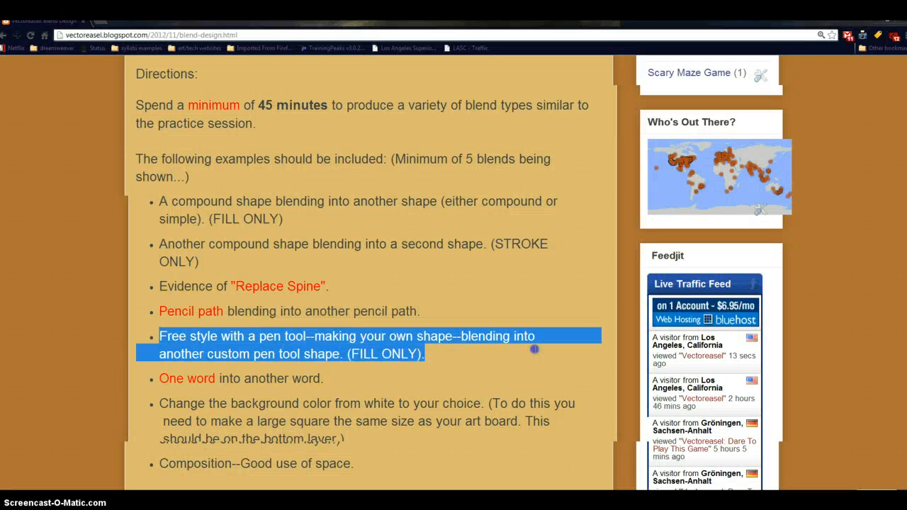
click(458, 352)
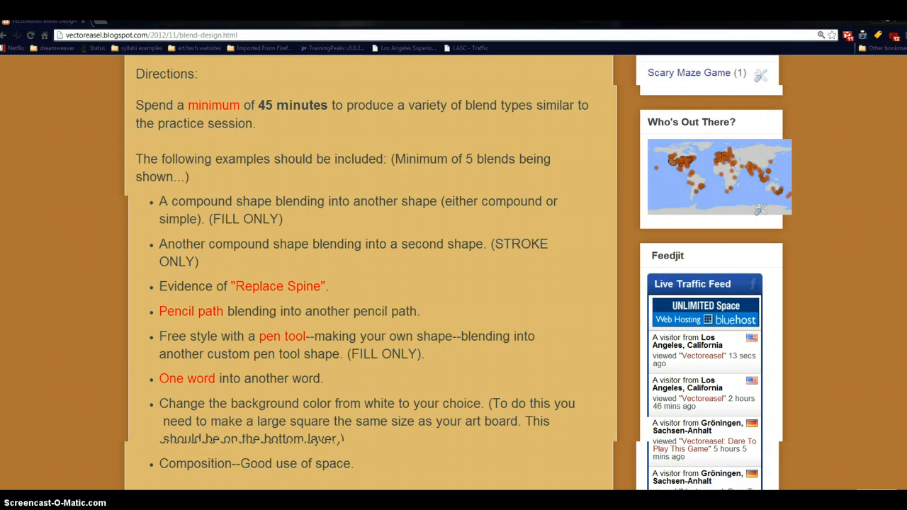
click(106, 498)
Swap fill and stroke so the Pen tool uses a dark green fill without stroke, checking the FILL ONLY condition in Chrome.
click(74, 132)
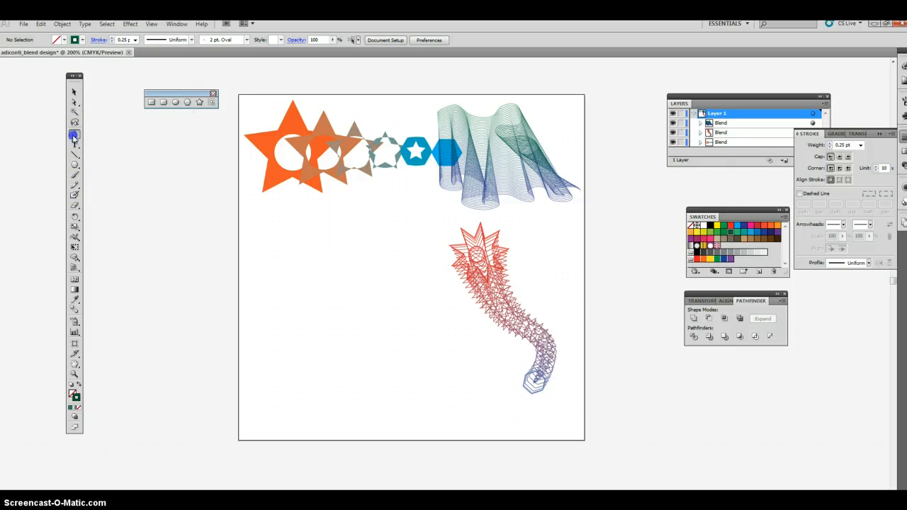
click(78, 385)
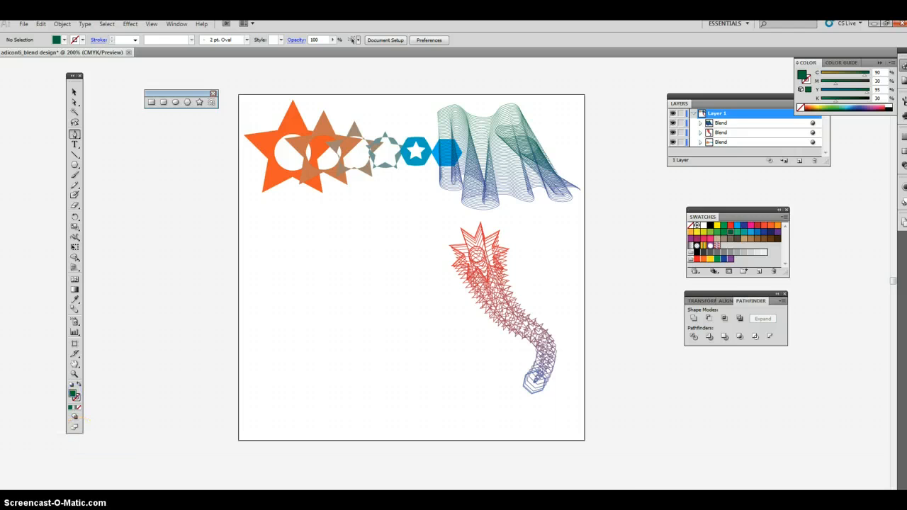
key(alt+Tab)
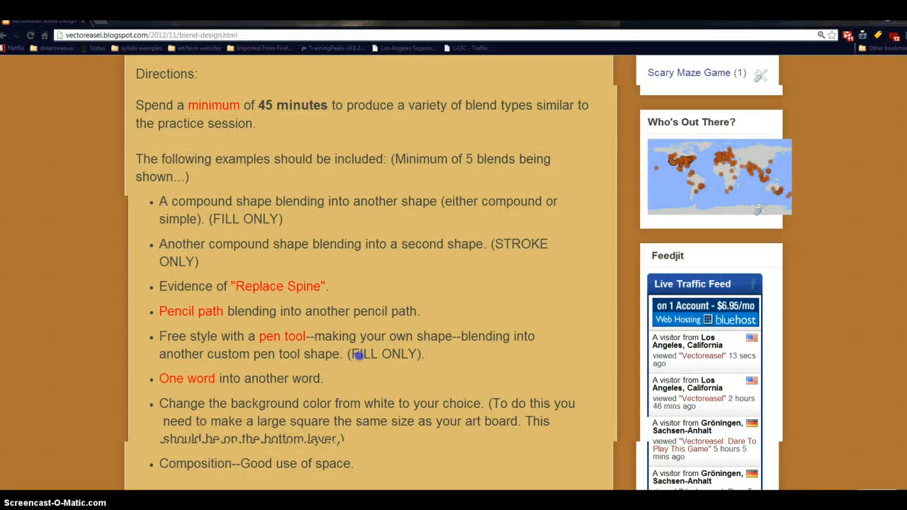
drag(354, 355, 426, 353)
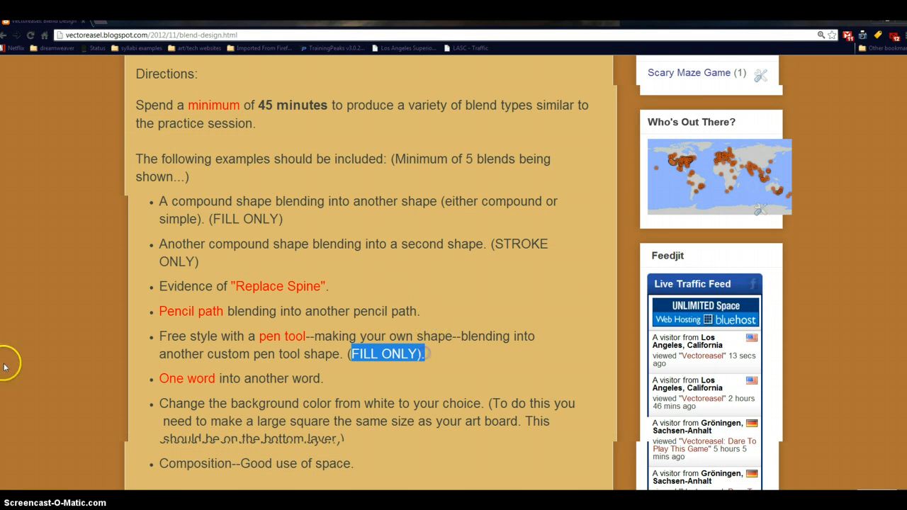
key(alt+Tab)
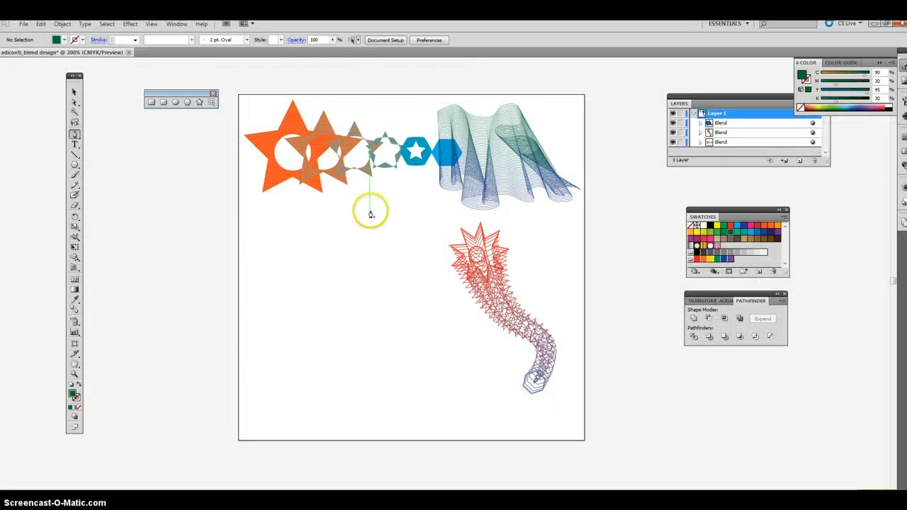
Draw a closed, eight-point dark green Pen shape with a notch cut into its left side below the star blend, and deselect it.
click(269, 231)
drag(374, 236, 374, 247)
click(366, 286)
click(279, 331)
click(297, 279)
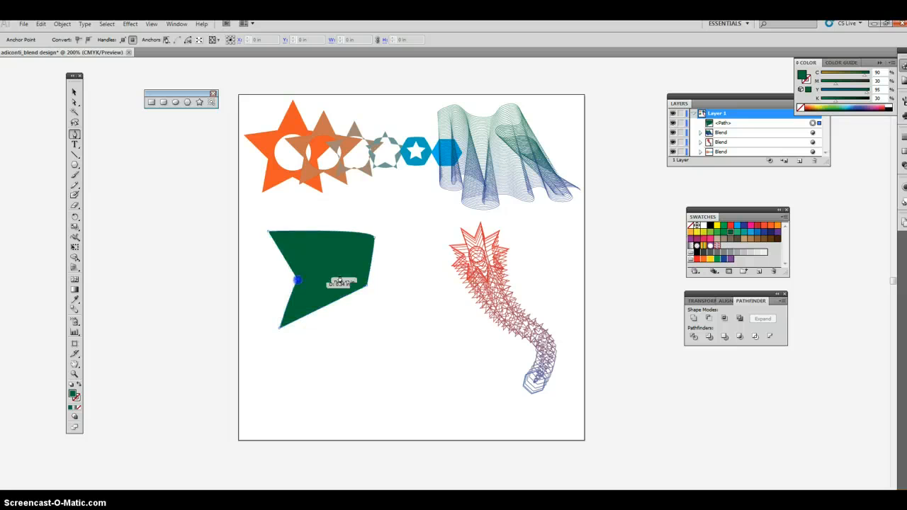
click(341, 275)
click(336, 263)
click(257, 282)
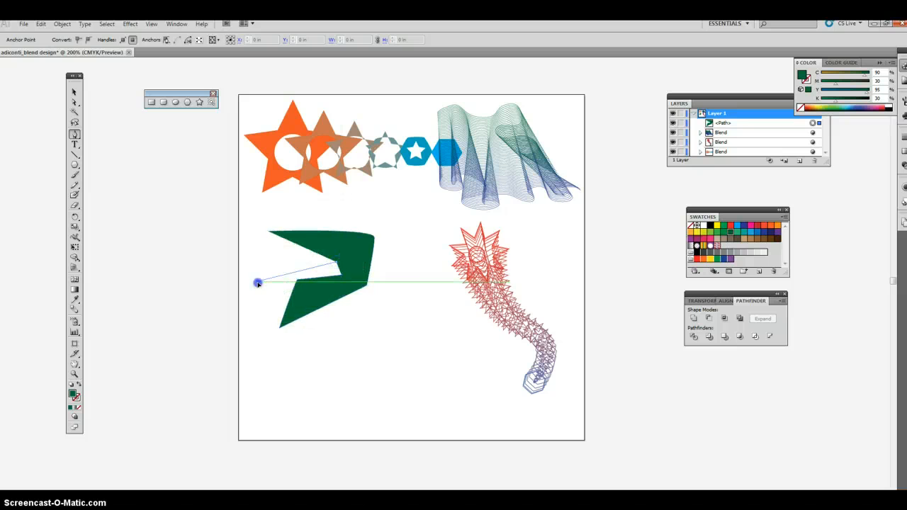
click(269, 234)
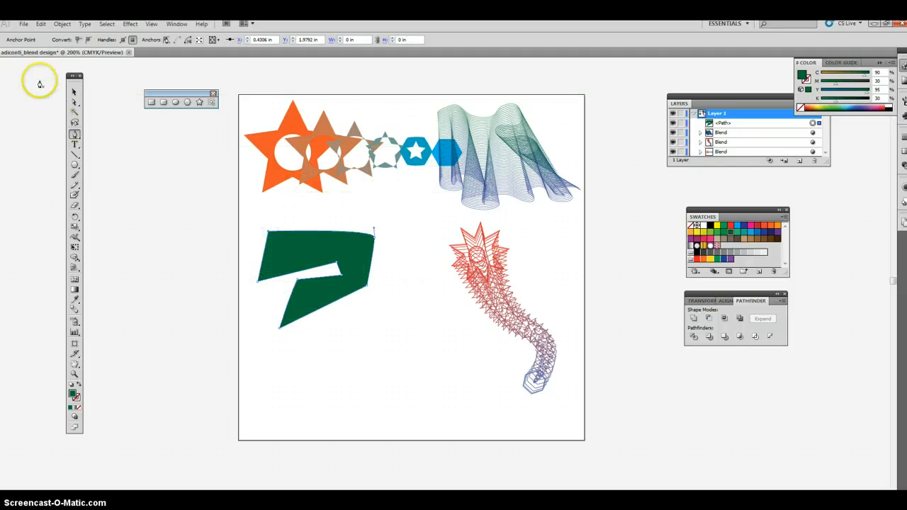
click(75, 92)
click(354, 205)
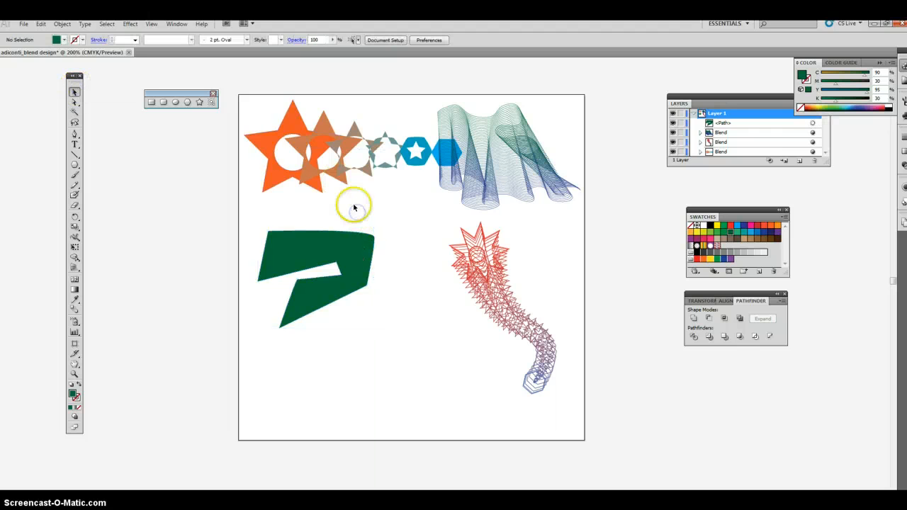
Draw an orange hexagon without stroke, about 0.42 by 0.46 in, just below the green pen shape.
click(74, 165)
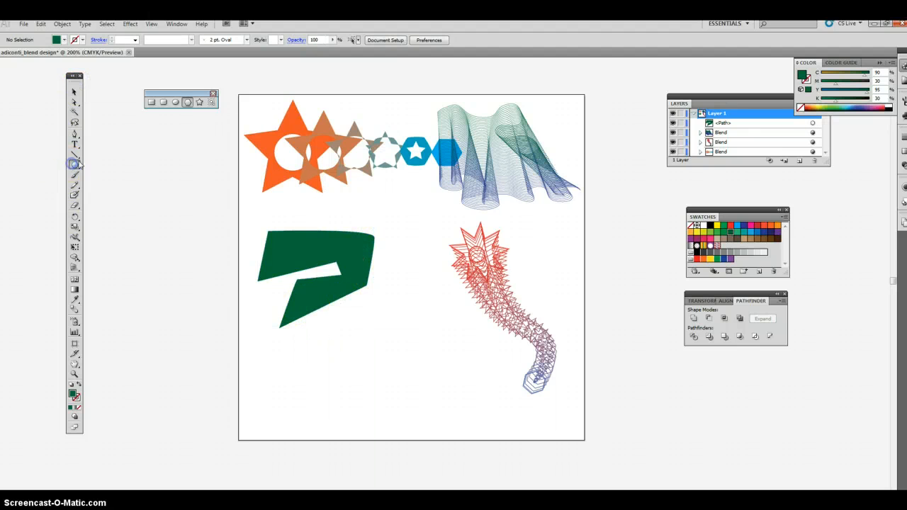
click(777, 225)
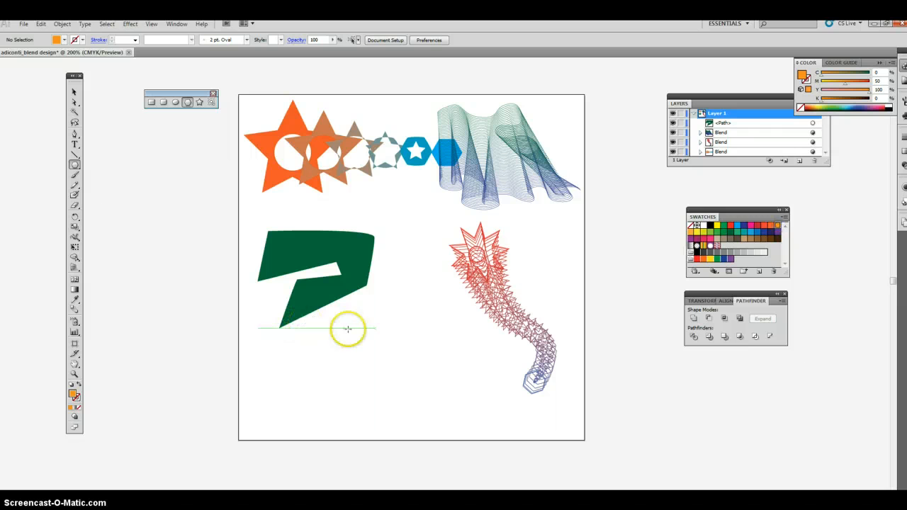
mouse_move(348, 326)
mouse_down()
mouse_move(374, 359)
mouse_move(348, 343)
mouse_up()
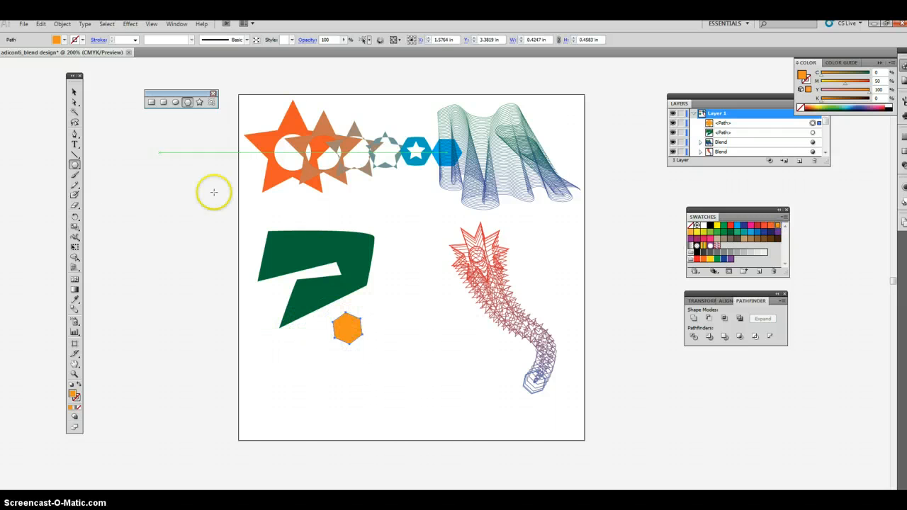
click(93, 99)
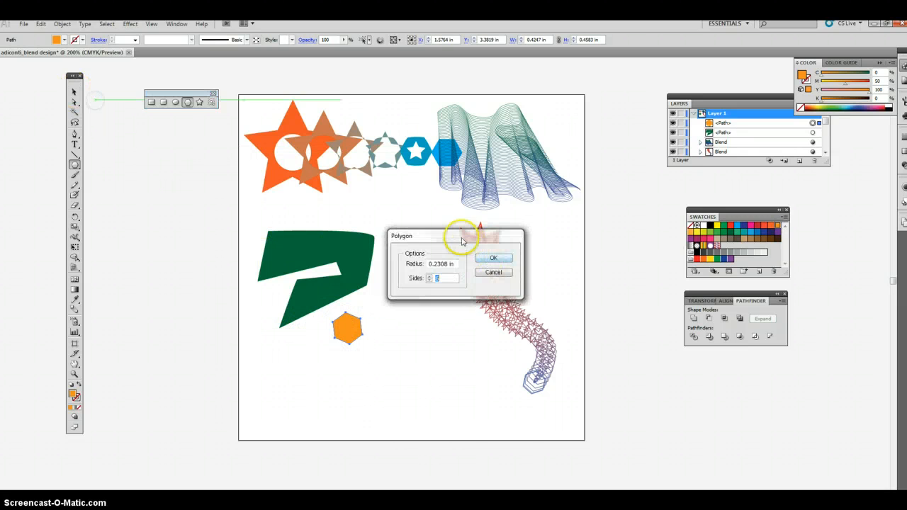
click(493, 273)
Move the hexagon onto the green shape's upper-right part and place two copies on it, the lower one reduced to about 0.34 by 0.31 in.
drag(347, 327, 350, 251)
click(352, 257)
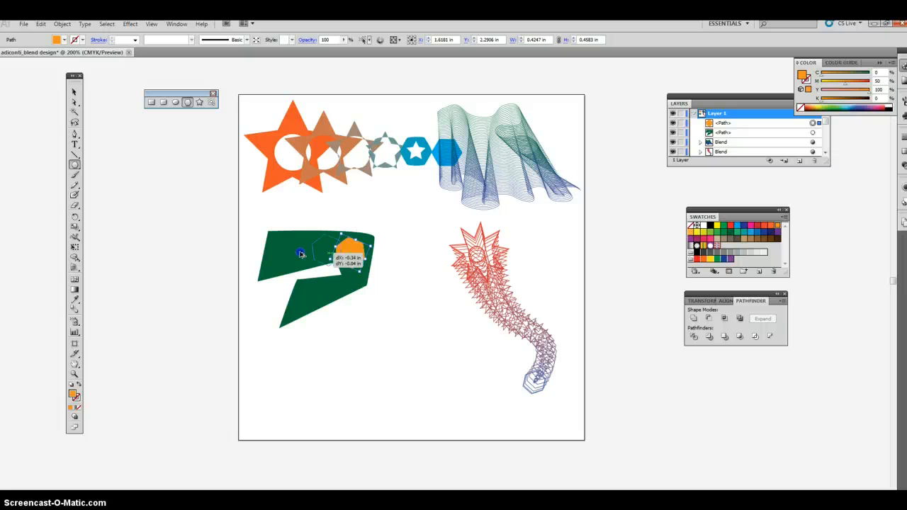
drag(300, 253, 316, 309)
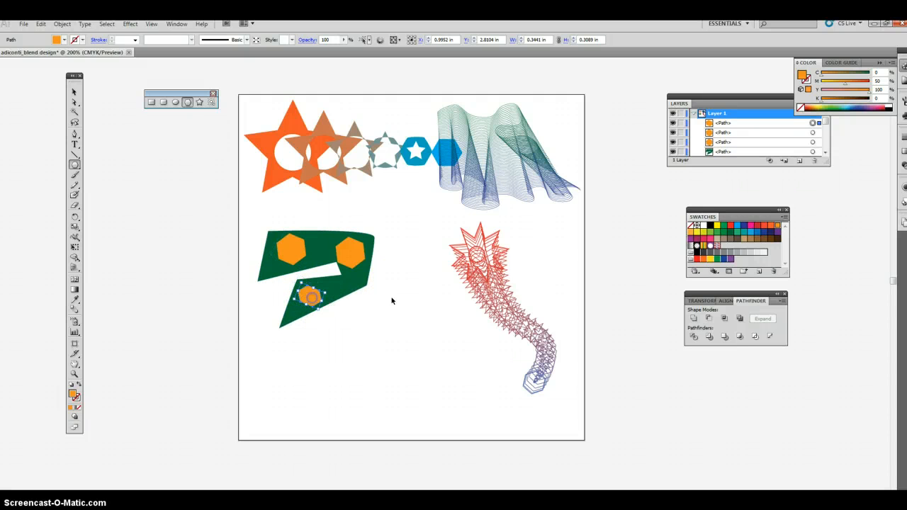
Subtract the three orange hexagons from the dark green pen shape, move the cut-out shape slightly up, and deselect it.
click(393, 306)
drag(255, 221, 346, 300)
click(709, 319)
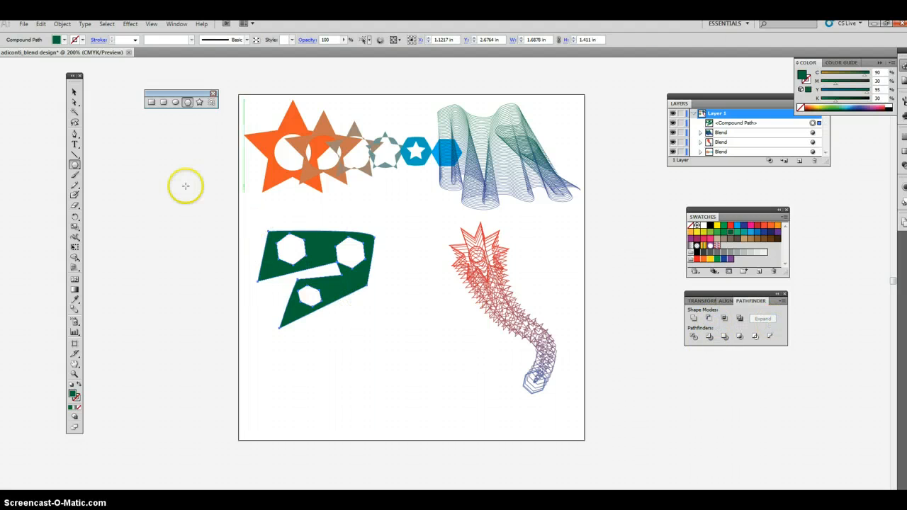
click(74, 93)
click(348, 249)
drag(321, 246, 317, 227)
click(393, 309)
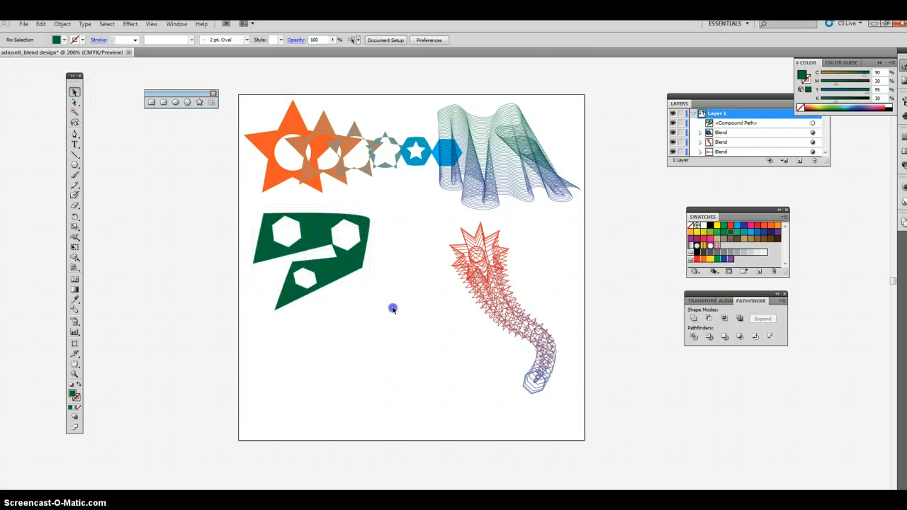
Draw a closed, curved blue Pen shape without stroke below the green shape, with a deep notch in its lower edge.
click(74, 133)
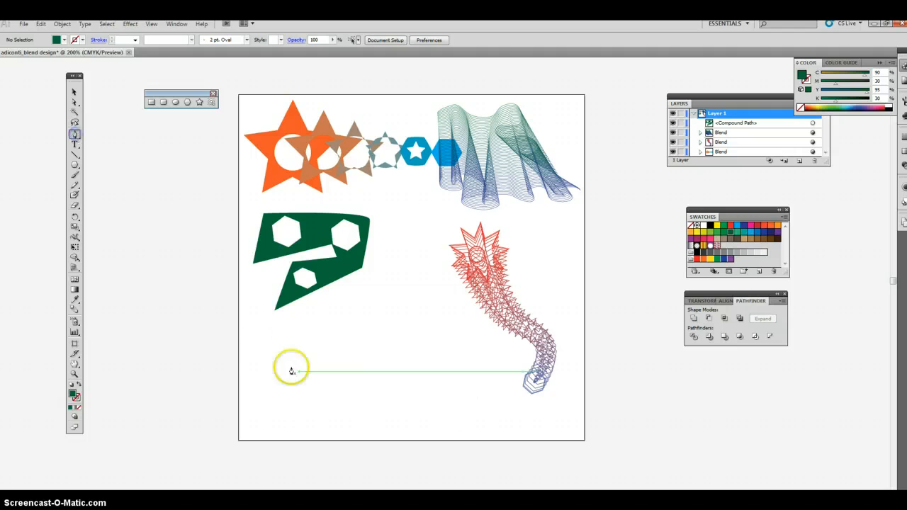
click(757, 233)
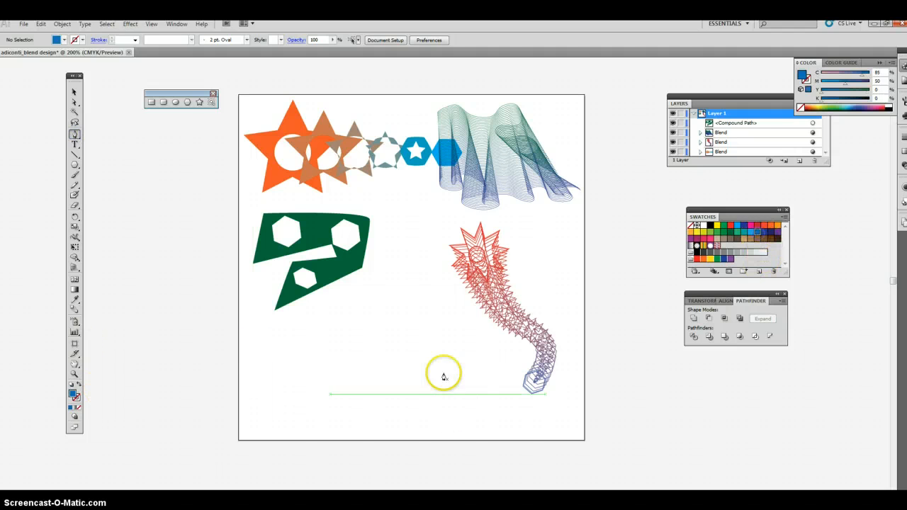
click(312, 382)
drag(323, 346, 367, 325)
drag(414, 386, 284, 395)
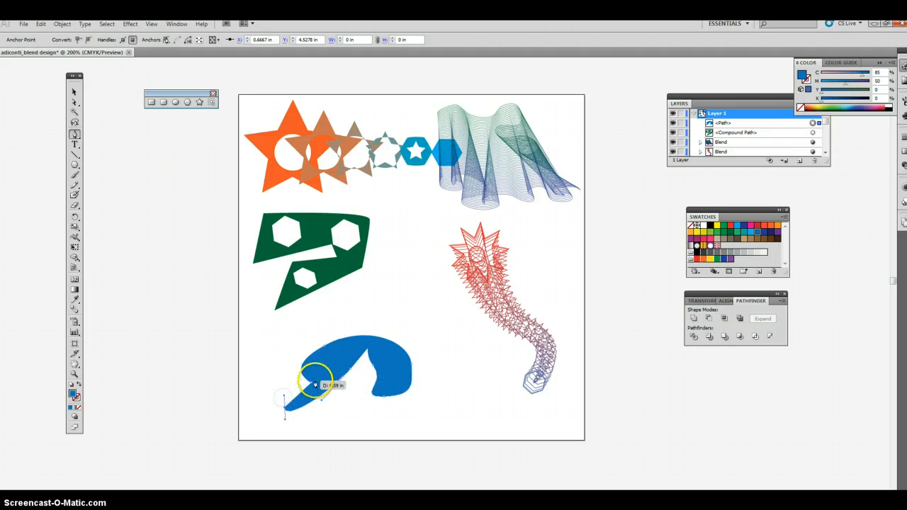
click(312, 387)
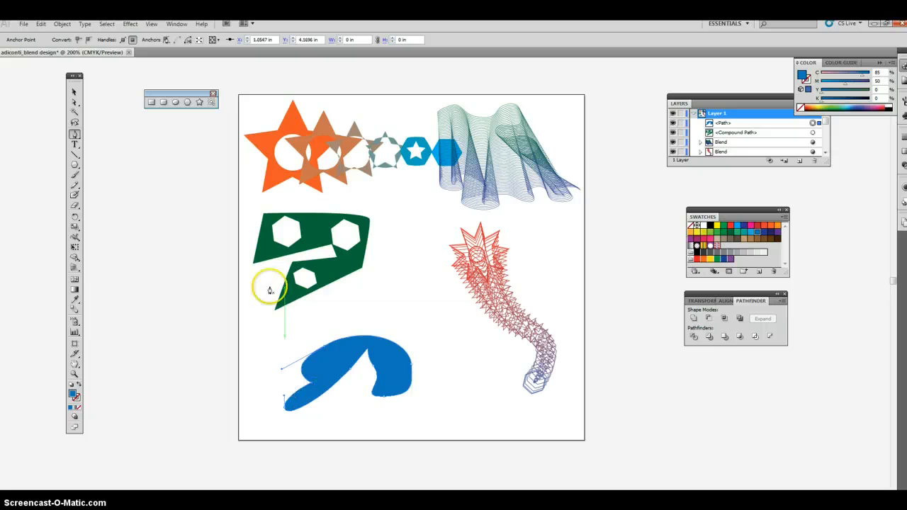
Blend the green cut-out shape into the blue curved shape with 5 specified steps.
click(74, 93)
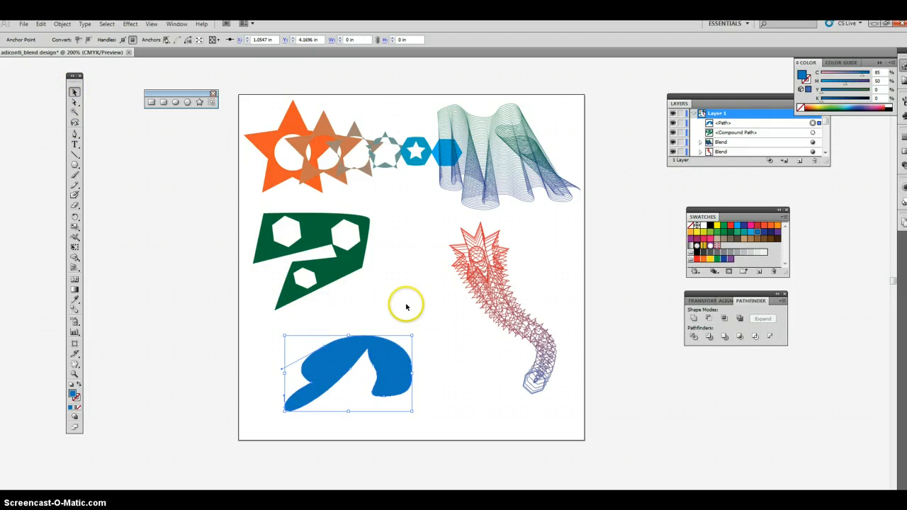
drag(241, 219, 371, 403)
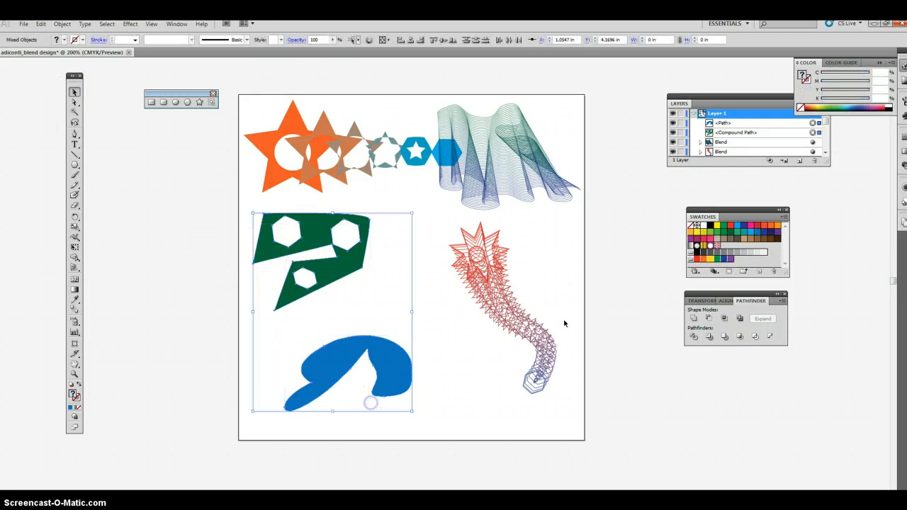
double_click(74, 310)
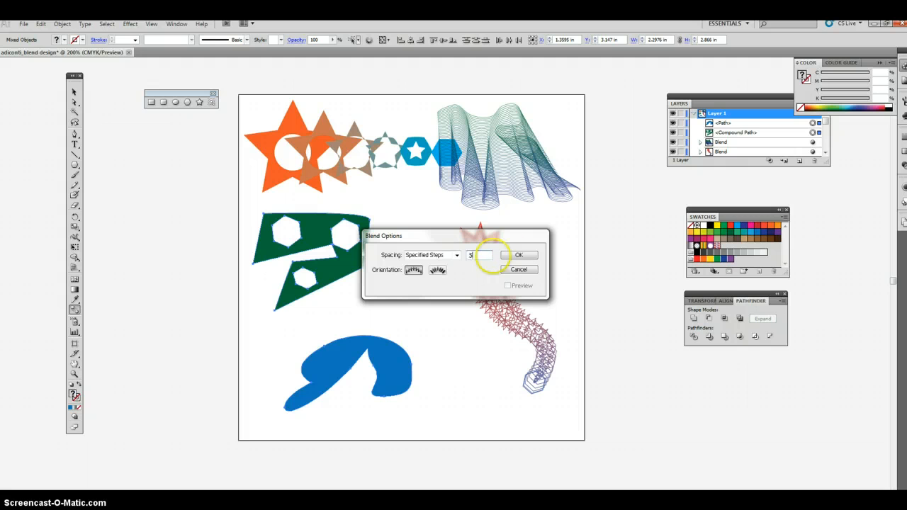
key(BackSpace)
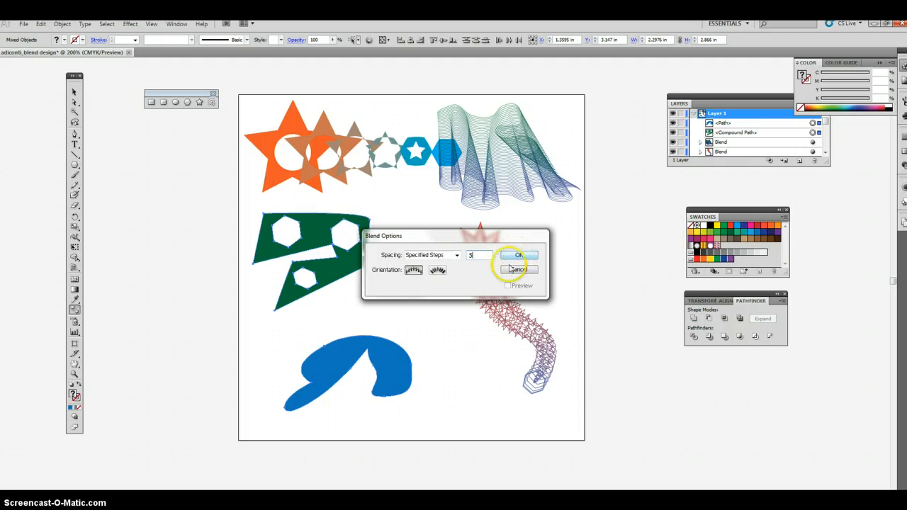
click(532, 256)
click(274, 309)
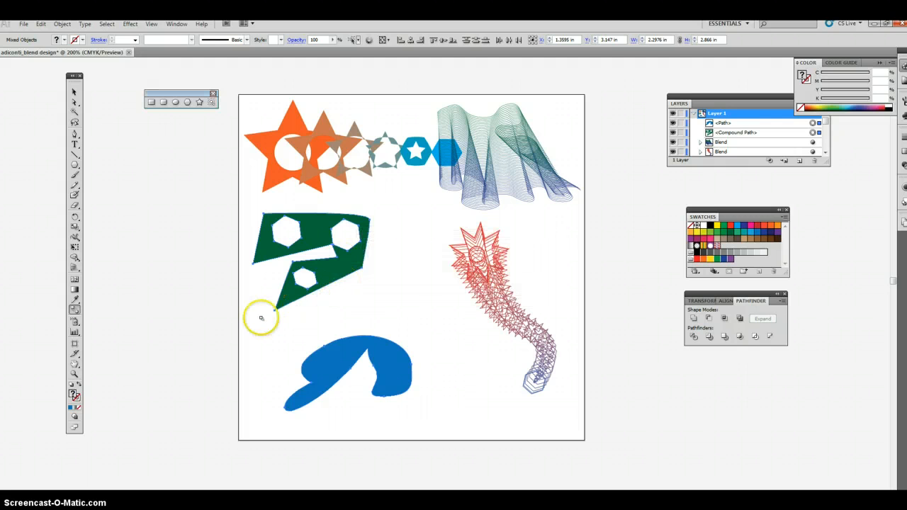
click(322, 346)
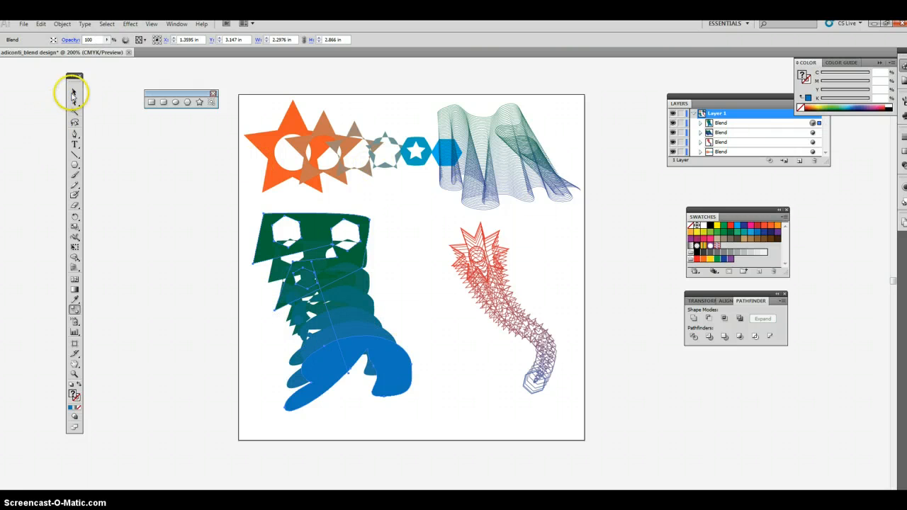
Scale down the green-to-blue blend, move it under the large orange star, and deselect it.
click(73, 92)
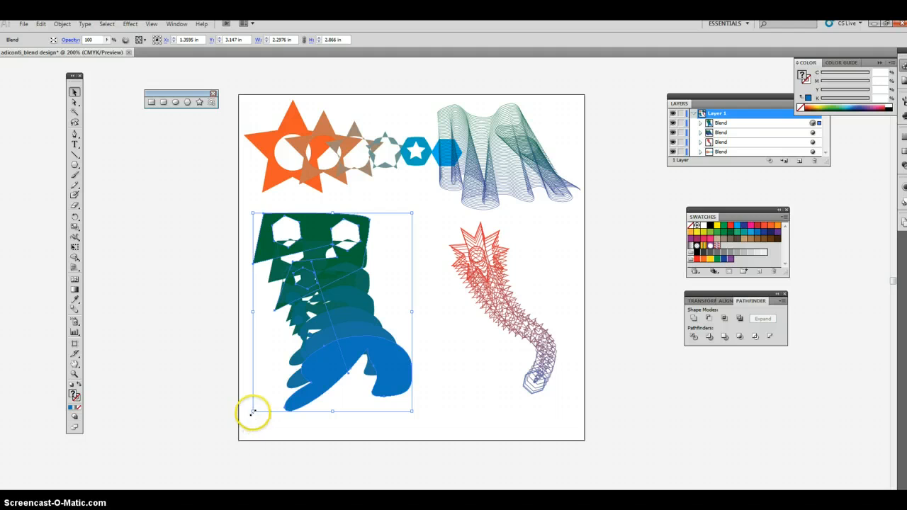
drag(253, 412, 322, 323)
drag(397, 290, 345, 298)
click(418, 296)
click(253, 462)
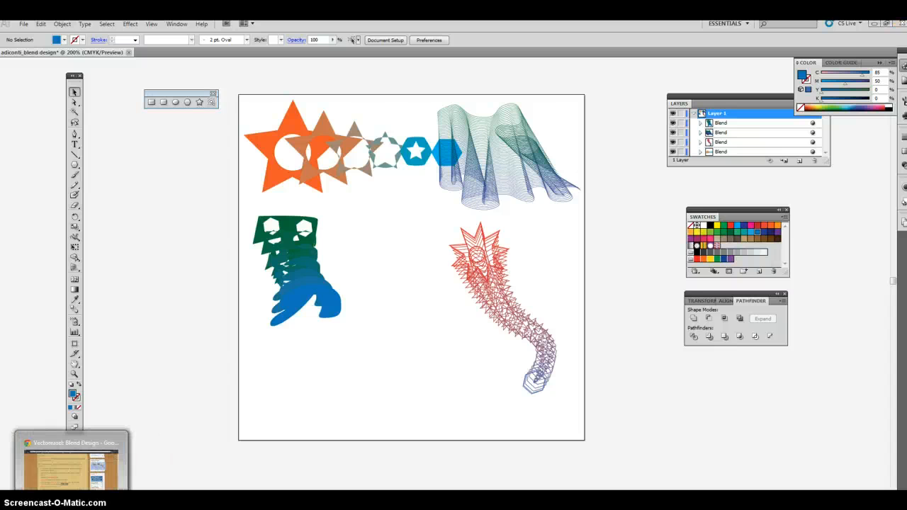
Check the next requirement of the Blend Design assignment in Chrome and return to Illustrator.
click(71, 499)
scroll(203, 416, down, 1)
drag(161, 330, 326, 328)
click(411, 499)
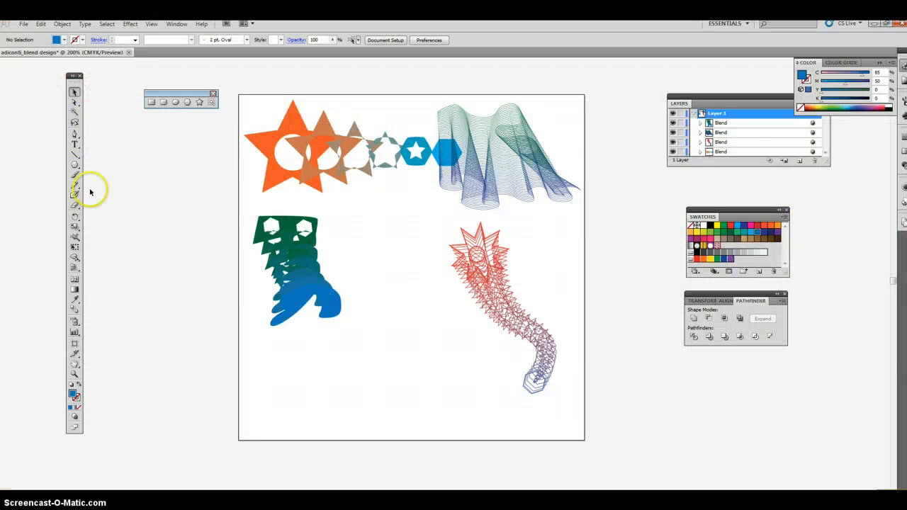
Add two separate 12 pt Myriad Pro text objects below the pen shape blend, CAT with DOG underneath it.
click(75, 144)
click(328, 349)
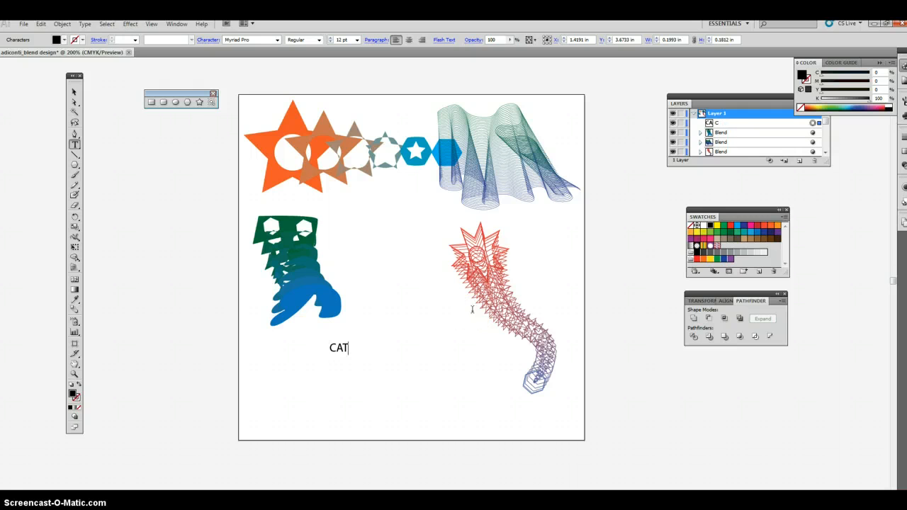
click(74, 92)
click(374, 375)
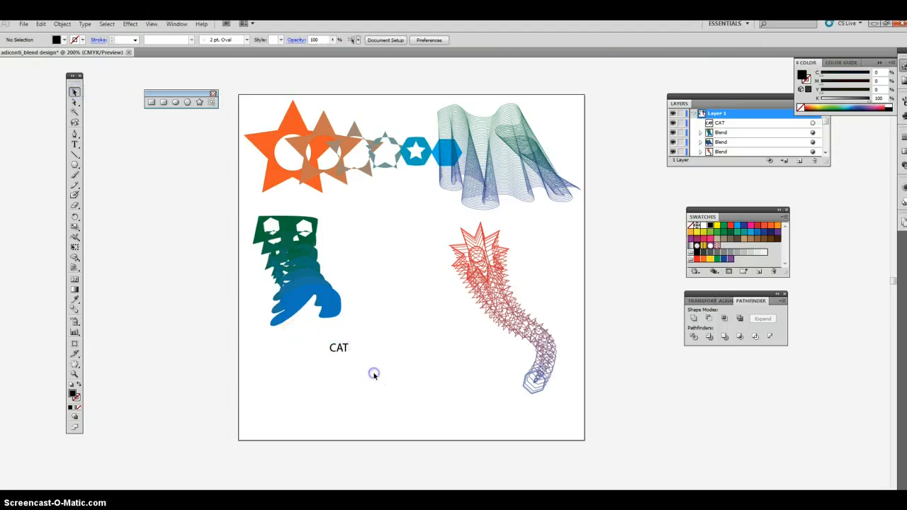
click(75, 144)
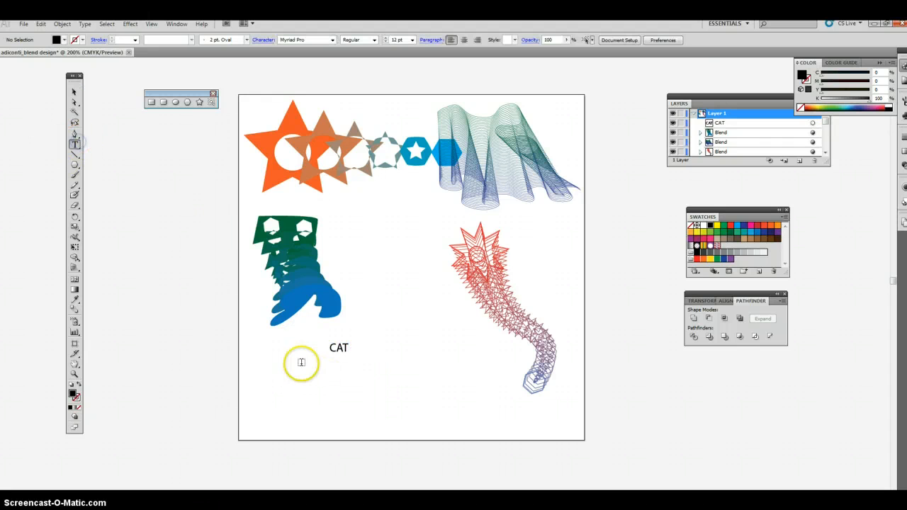
click(346, 393)
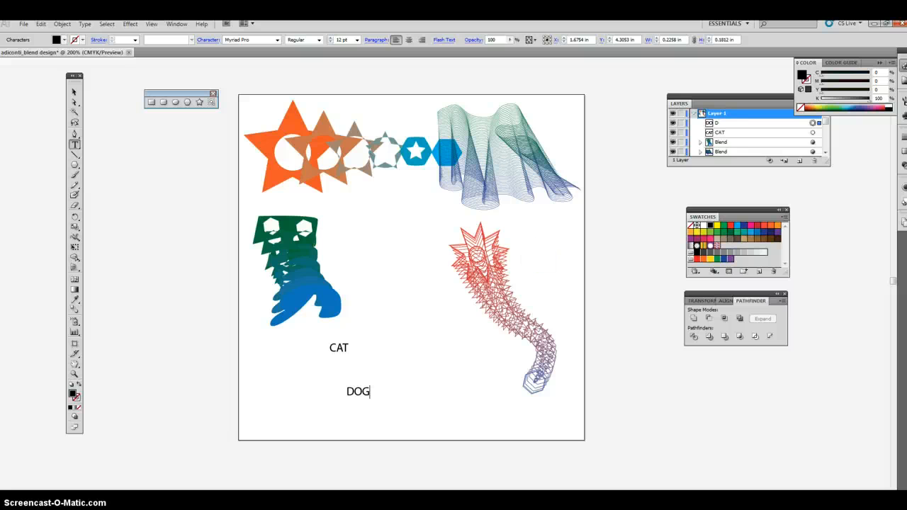
click(74, 92)
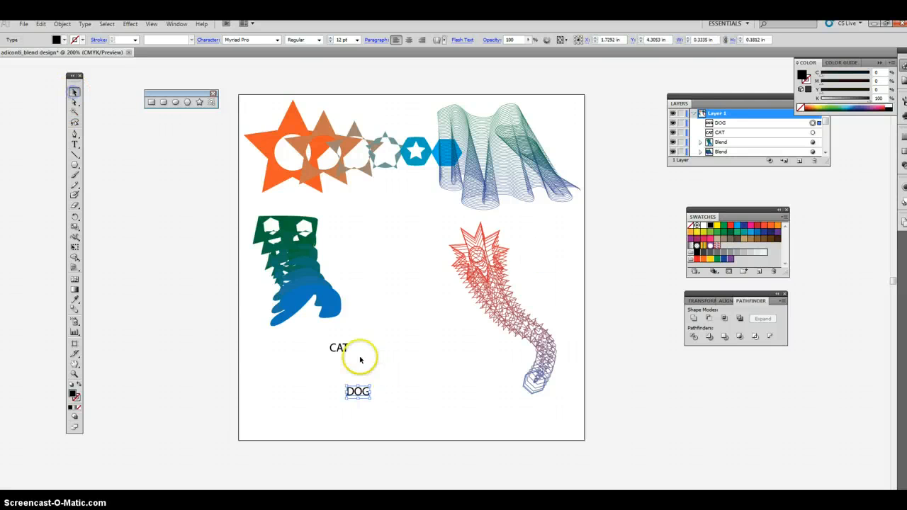
Enlarge CAT and DOG together to about 23 pt and move them between the pen shape blend and the red path blend.
drag(318, 339, 390, 408)
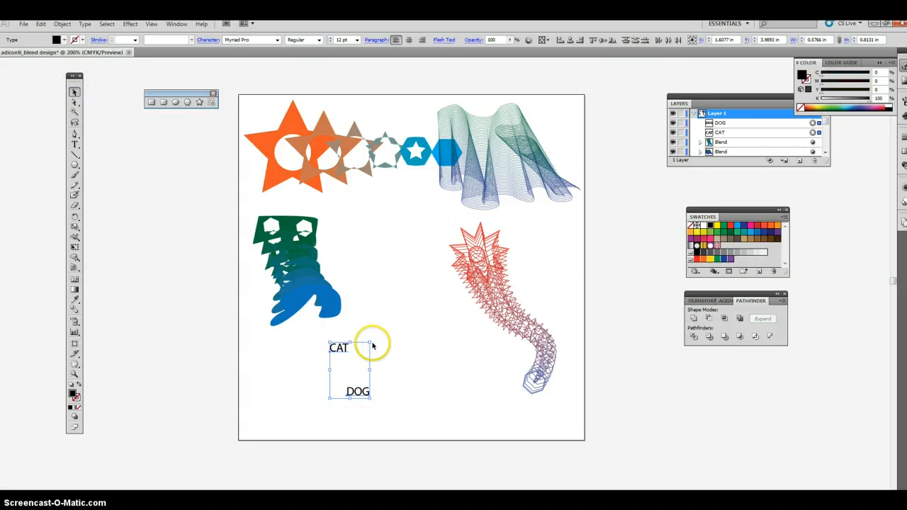
drag(369, 347, 408, 289)
drag(359, 301, 400, 296)
click(385, 260)
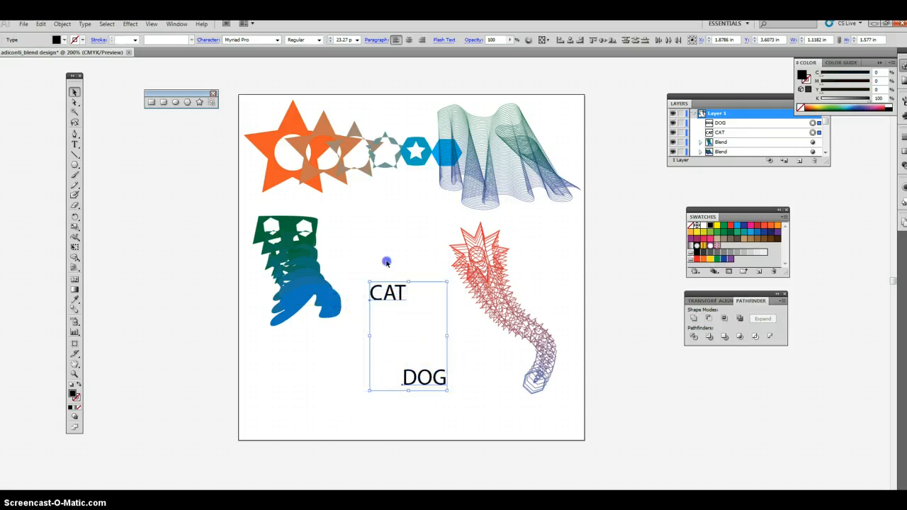
Convert the CAT and DOG text objects to outlines.
click(399, 293)
right_click(400, 292)
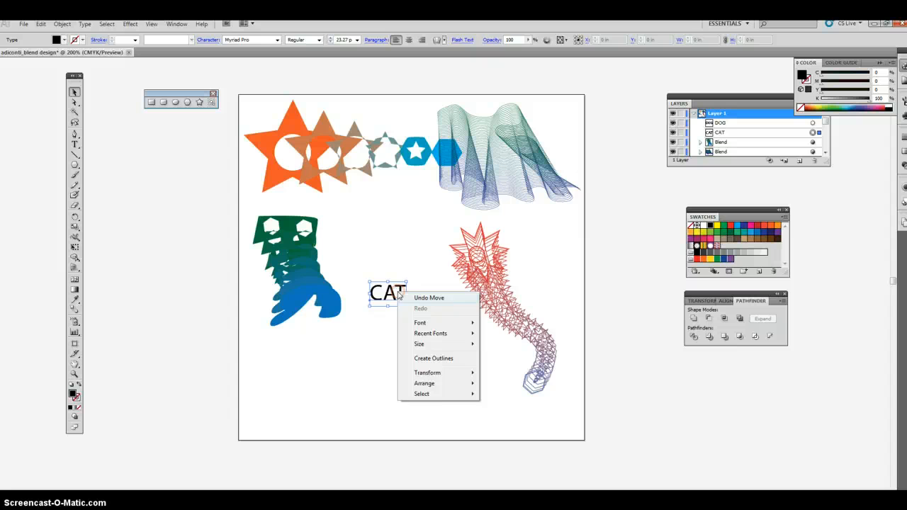
click(433, 354)
click(430, 374)
right_click(431, 376)
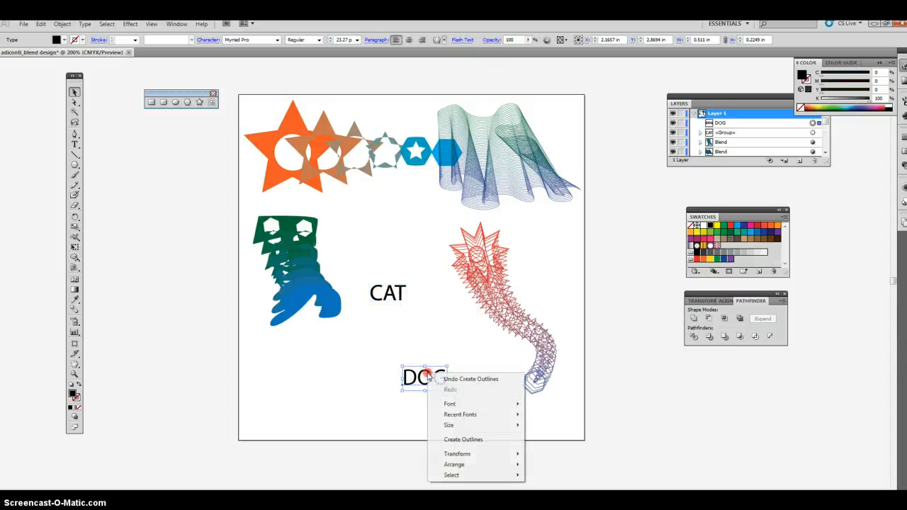
click(470, 440)
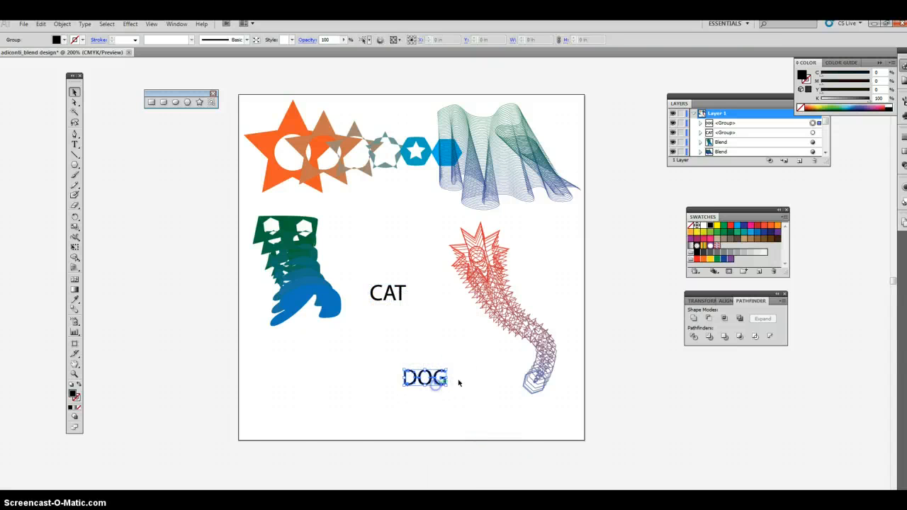
Fill the DOG outlines with green and the CAT outlines with red.
click(723, 231)
click(395, 291)
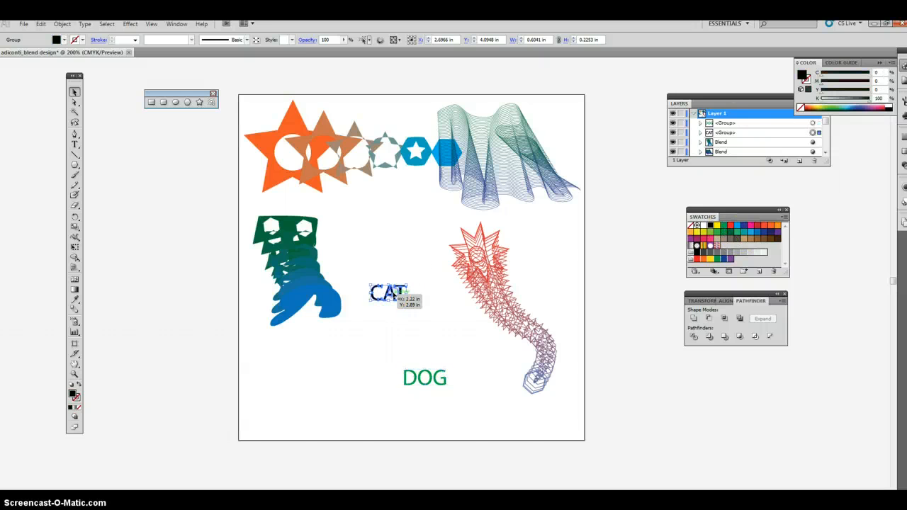
click(739, 224)
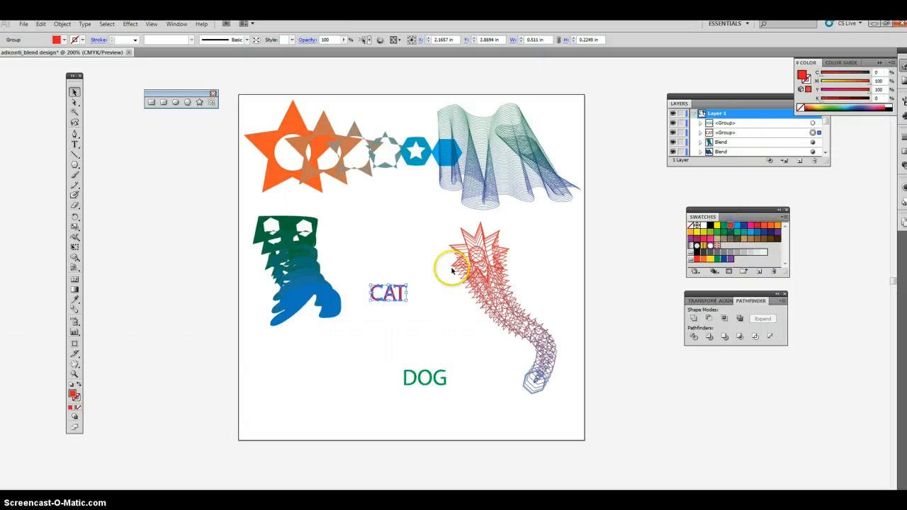
Blend the red CAT outlines with the green DOG outlines using 5 specified steps.
drag(389, 268, 446, 387)
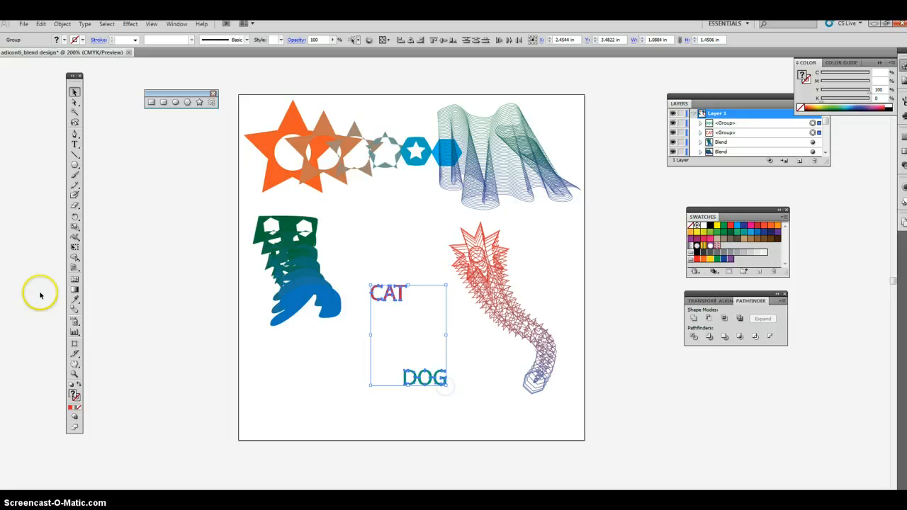
double_click(74, 309)
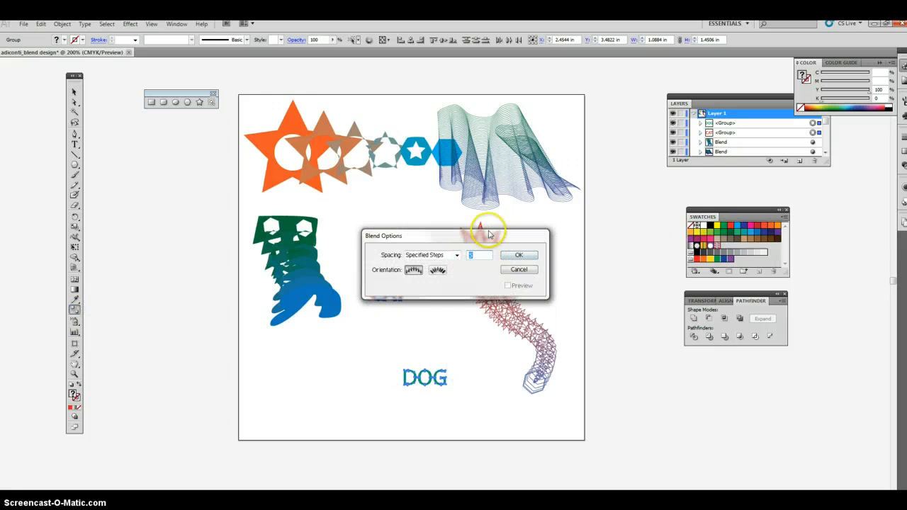
click(518, 255)
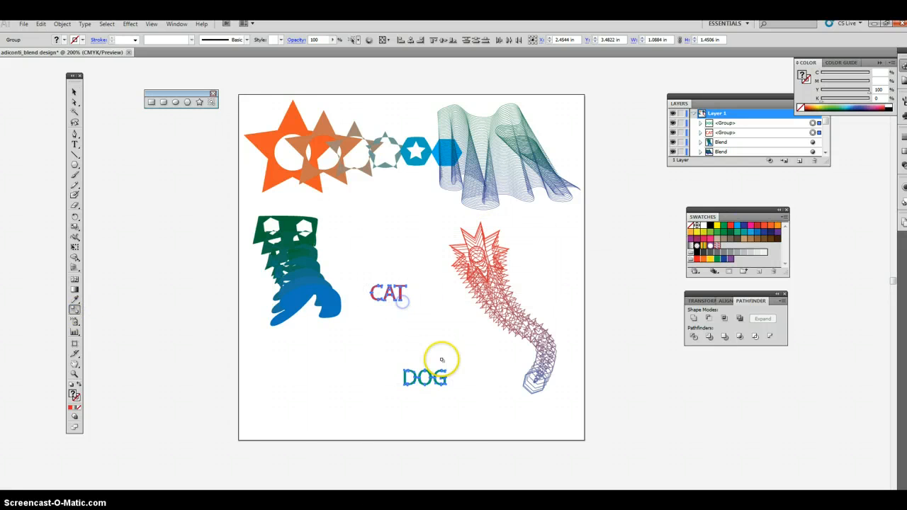
click(399, 298)
Enlarge the text blend to about 1.56 by 2.06 in and align its upper edge with the neighbouring green-to-blue blend.
click(73, 92)
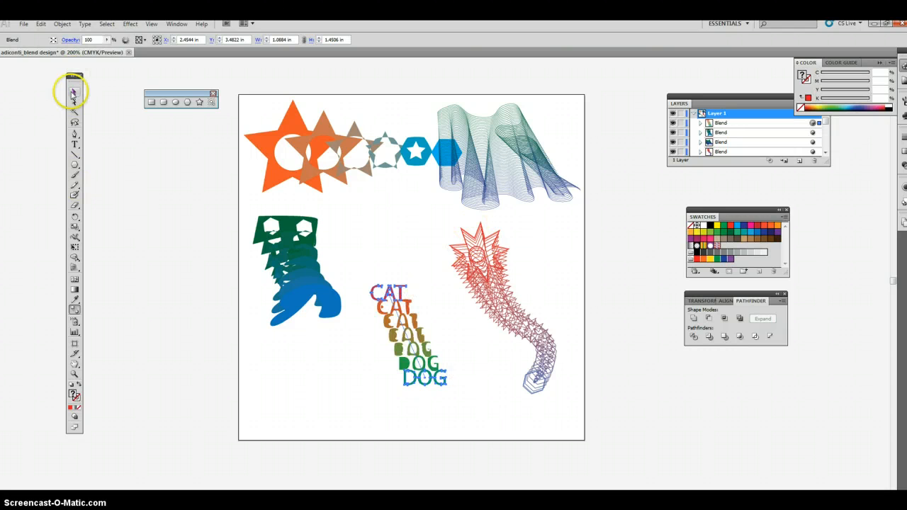
click(449, 227)
click(418, 361)
drag(418, 361, 410, 365)
click(435, 303)
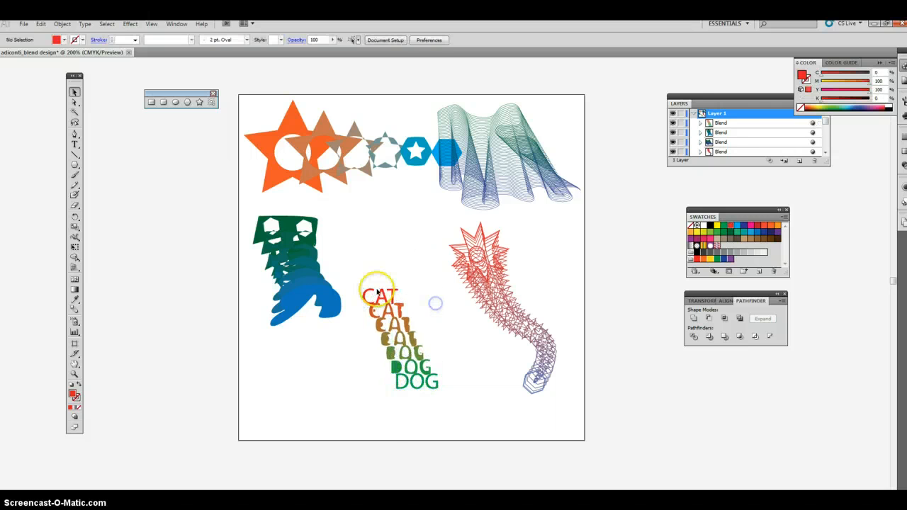
click(423, 383)
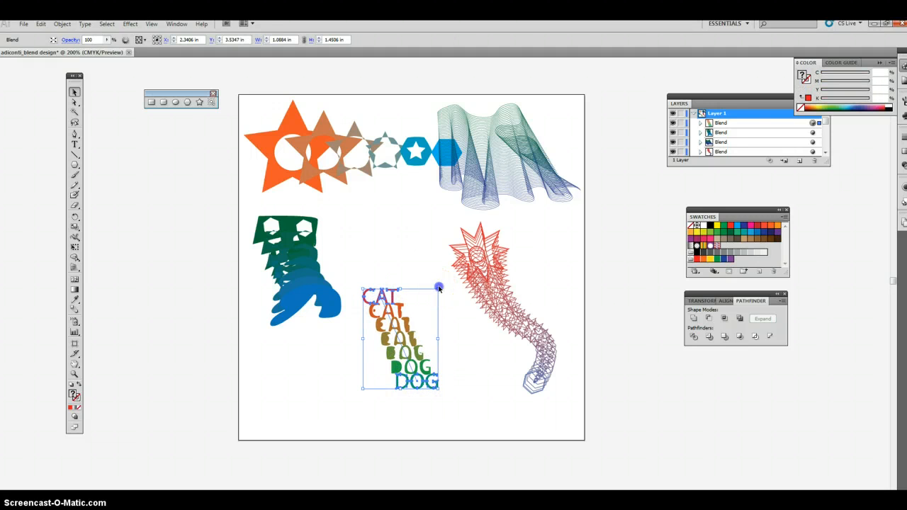
drag(439, 289, 471, 246)
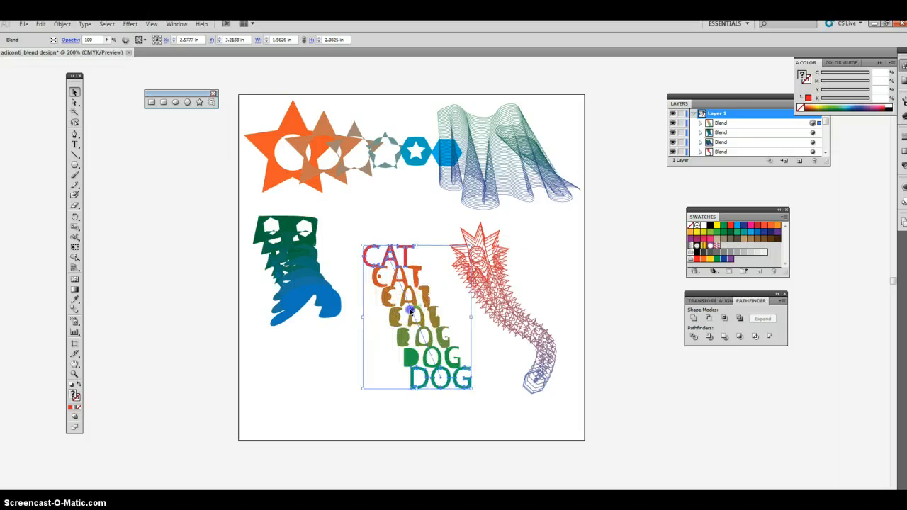
drag(410, 310, 393, 282)
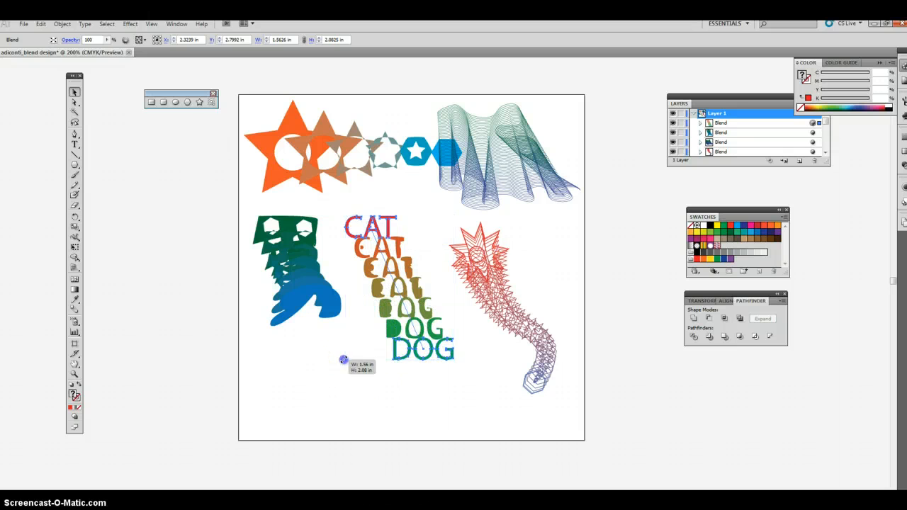
Enlarge the CAT-to-DOG blend to about 1.89 by 2.52 in and place it lower in the middle of the artboard.
drag(343, 360, 323, 389)
drag(419, 327, 439, 347)
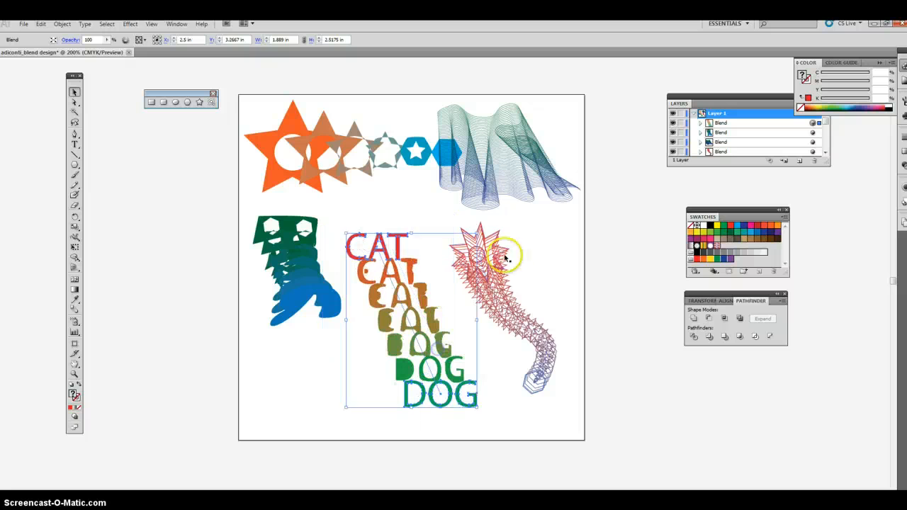
click(506, 266)
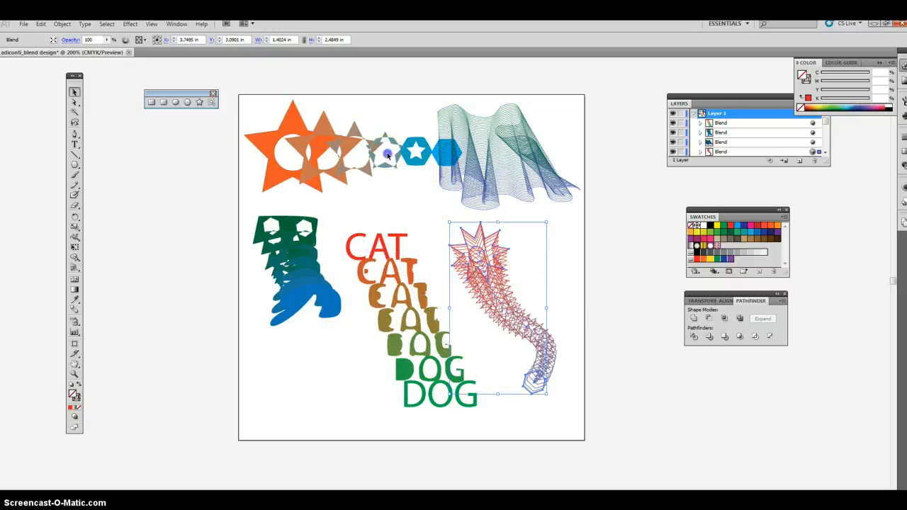
Move the green-to-blue blend down beside the text blend, enlarge it to about 1.54 by 1.92 in, and rotate it slightly clockwise.
drag(283, 263, 282, 351)
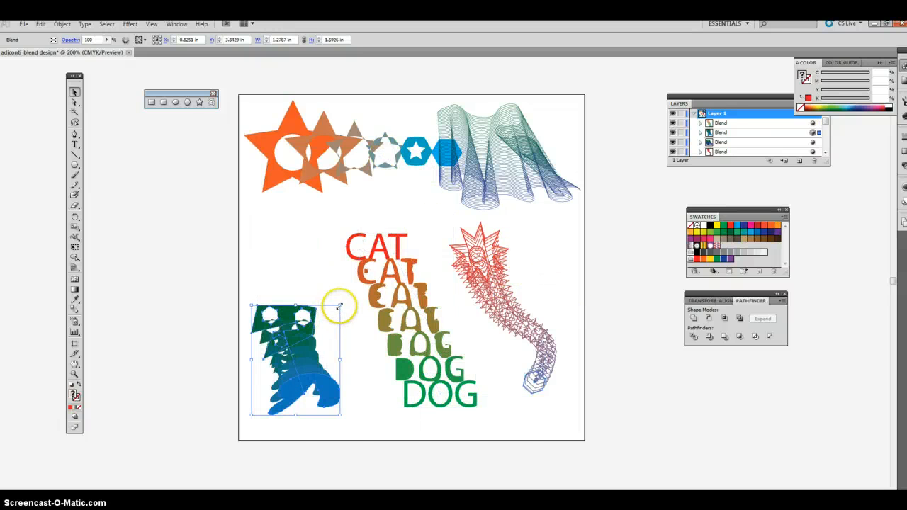
drag(340, 306, 358, 284)
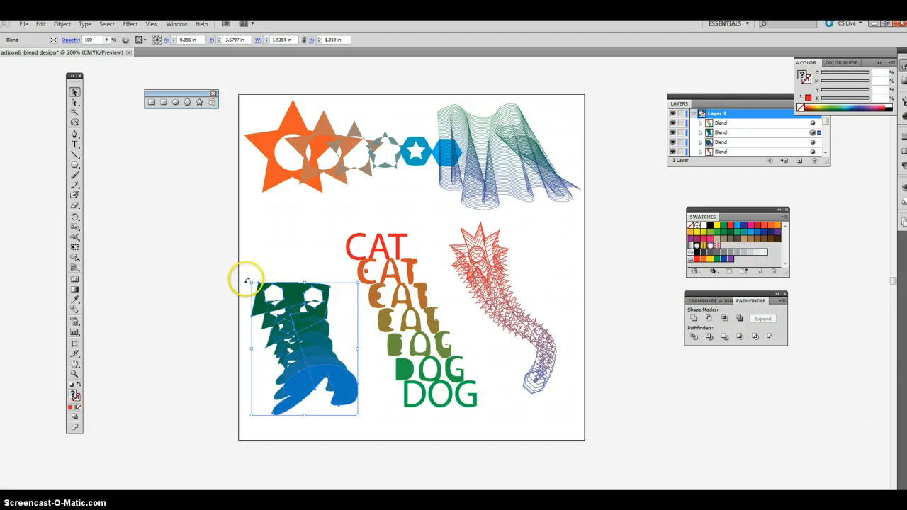
drag(246, 281, 272, 252)
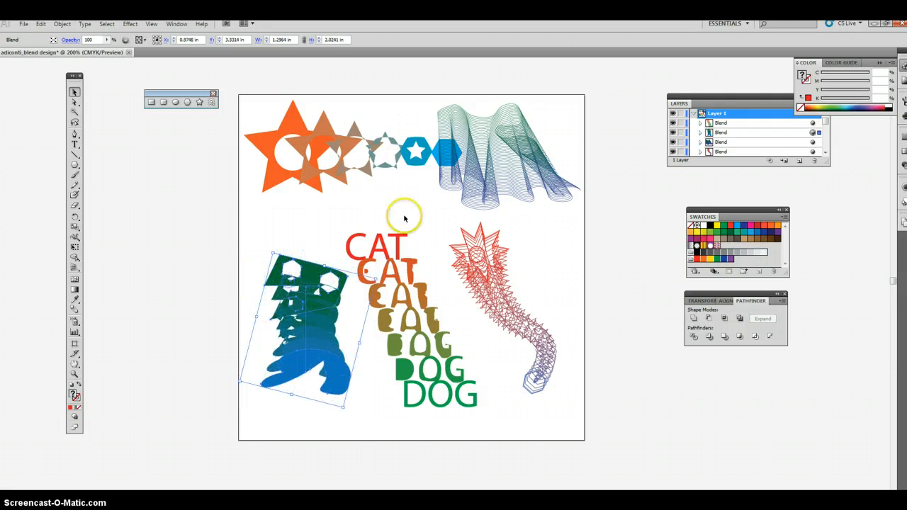
Move the orange star-to-hexagon blend down, tilt it slightly counterclockwise, and shift the red-to-blue spine blend slightly up and left.
click(488, 171)
click(354, 175)
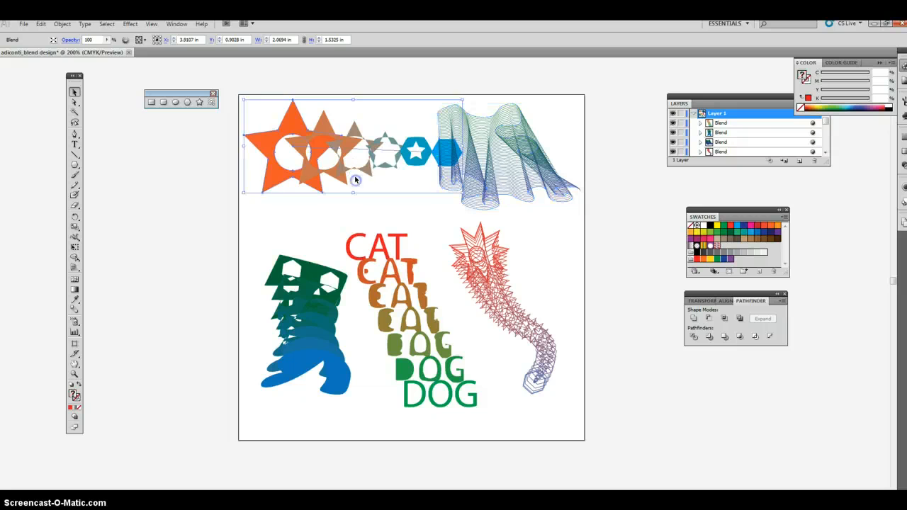
drag(347, 174, 350, 185)
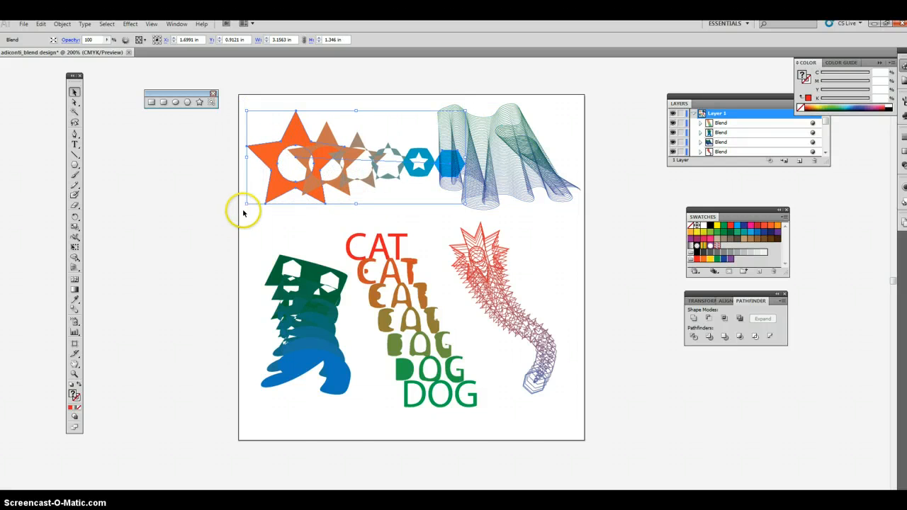
drag(244, 206, 282, 220)
mouse_move(496, 282)
mouse_down()
mouse_move(492, 270)
mouse_move(492, 277)
mouse_up()
click(575, 240)
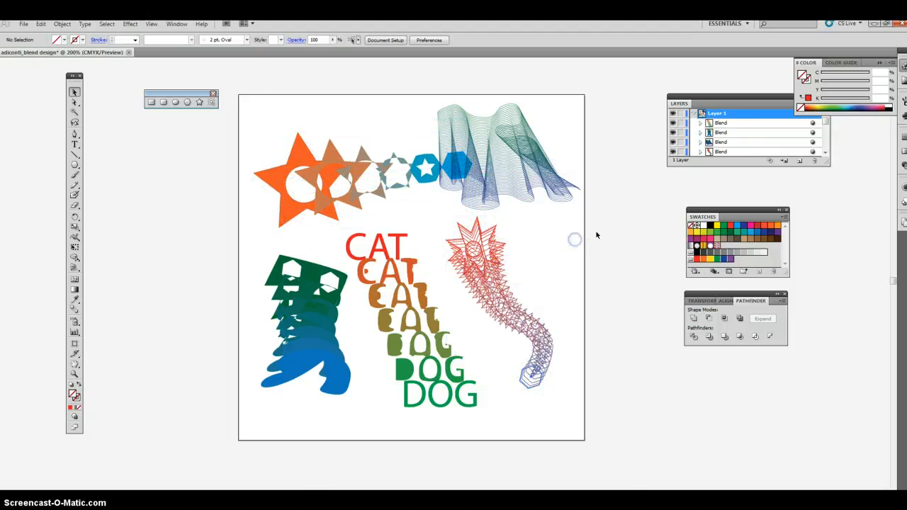
Switch to the browser, review the background color requirement on the Blend Design assignment page, and return to Illustrator.
scroll(261, 432, down, 1)
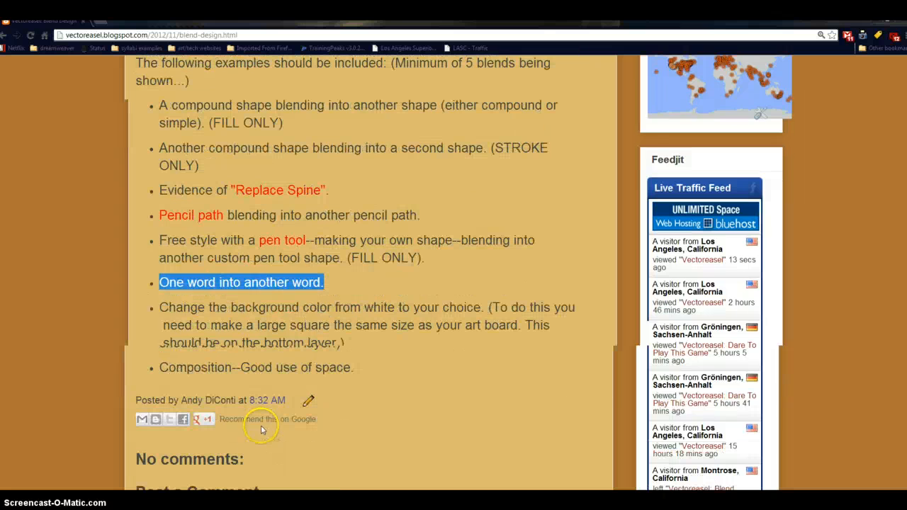
drag(159, 307, 510, 304)
click(510, 305)
key(alt+Tab)
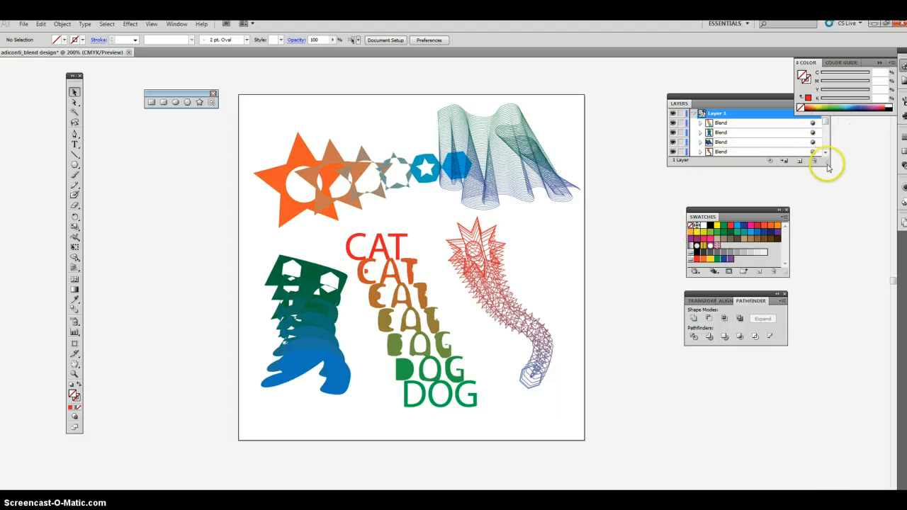
Create a new layer and move it below Layer 1.
drag(827, 162, 836, 196)
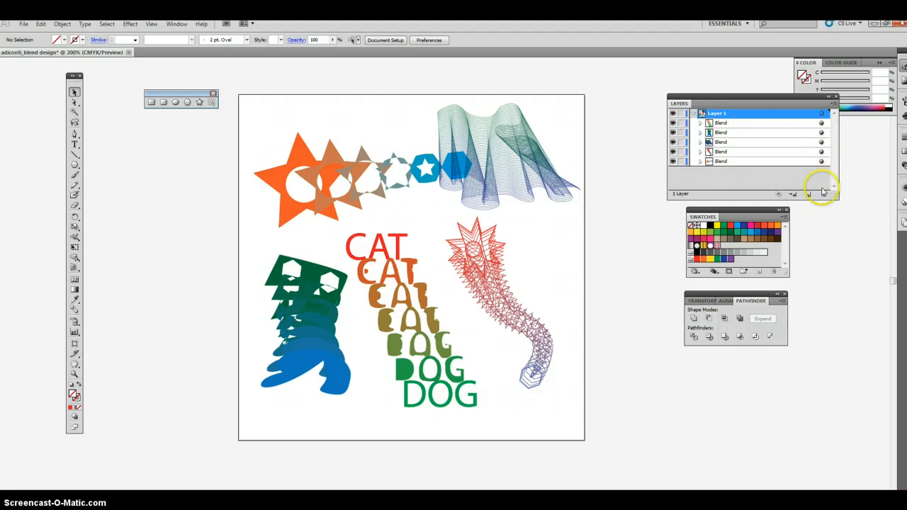
click(811, 193)
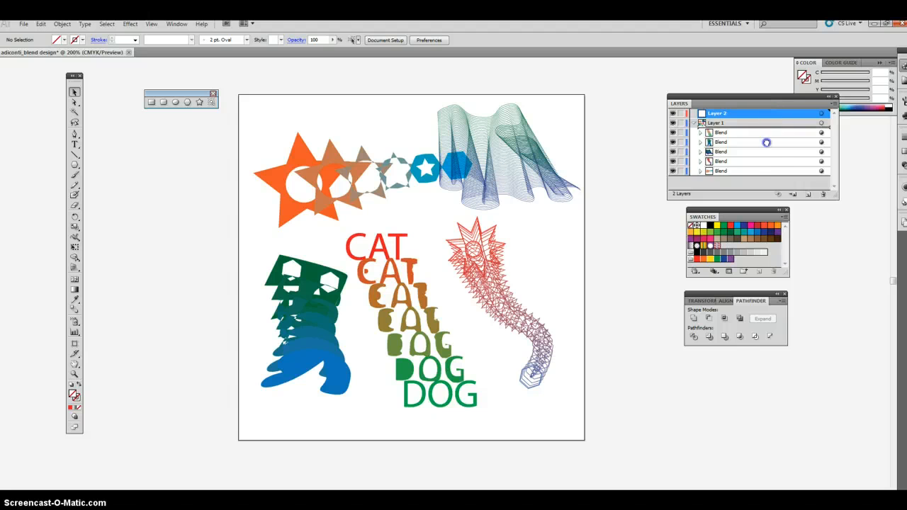
drag(766, 143, 766, 182)
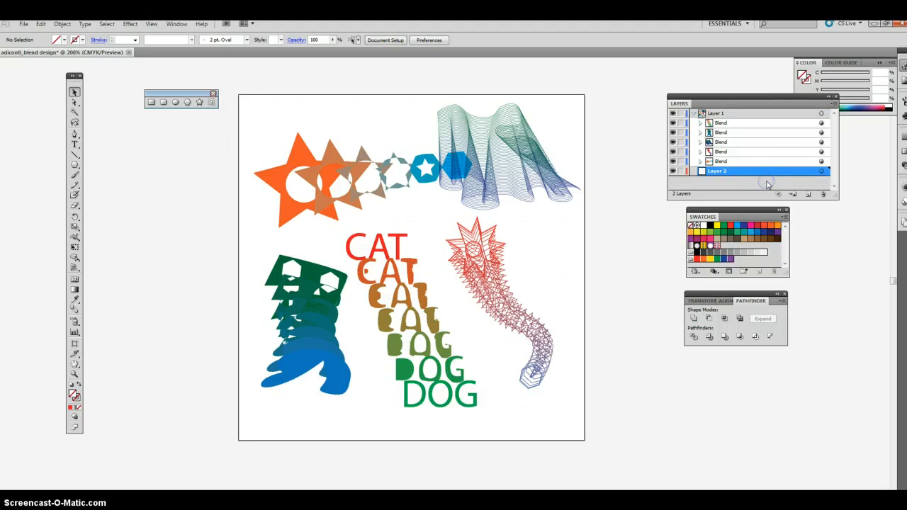
Draw a 5 by 5 in rectangle covering the whole artboard on the bottom layer.
click(149, 103)
click(236, 95)
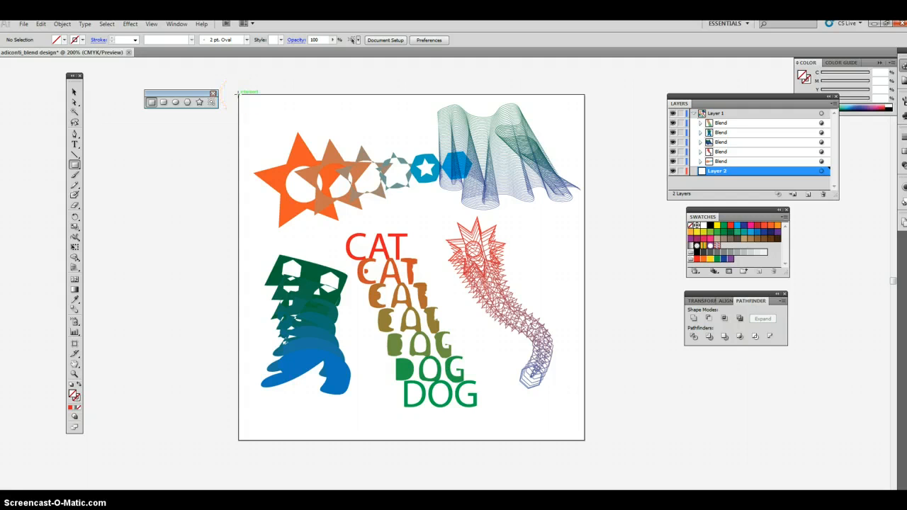
drag(238, 95, 584, 439)
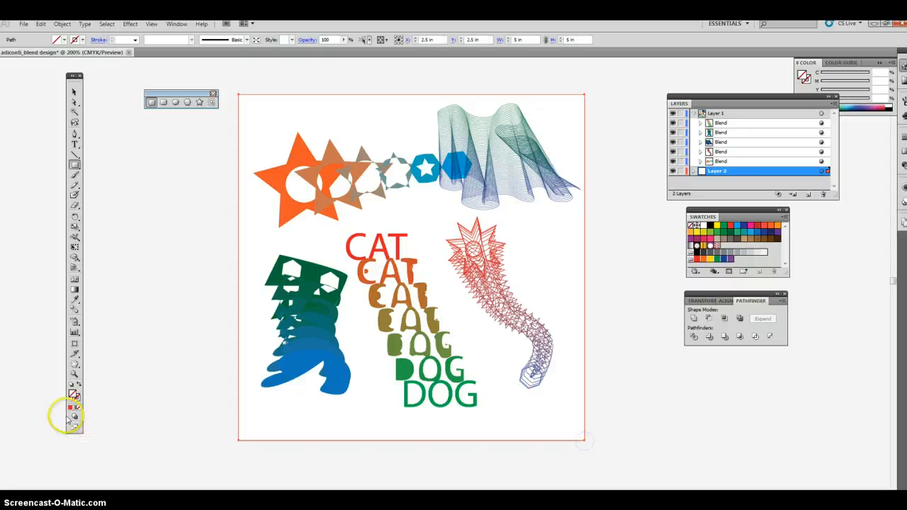
Try black and 50% gray fills on the background square.
click(710, 225)
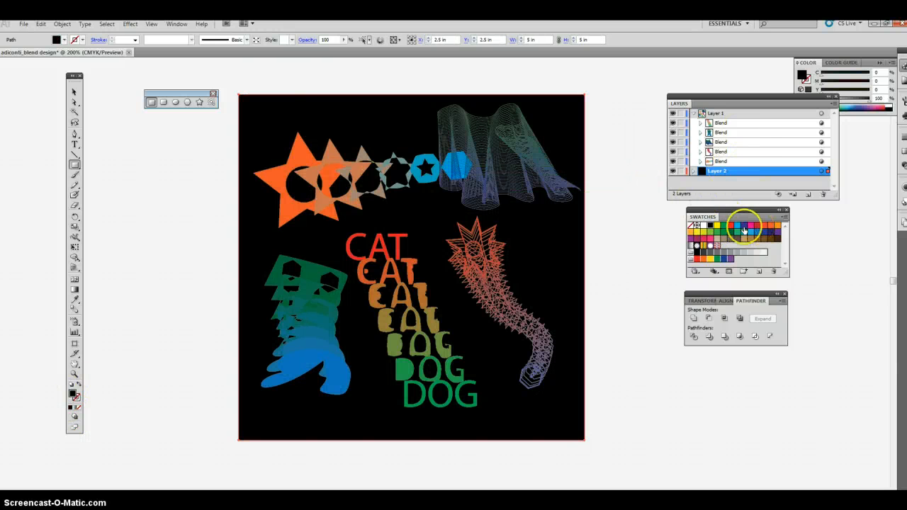
click(732, 253)
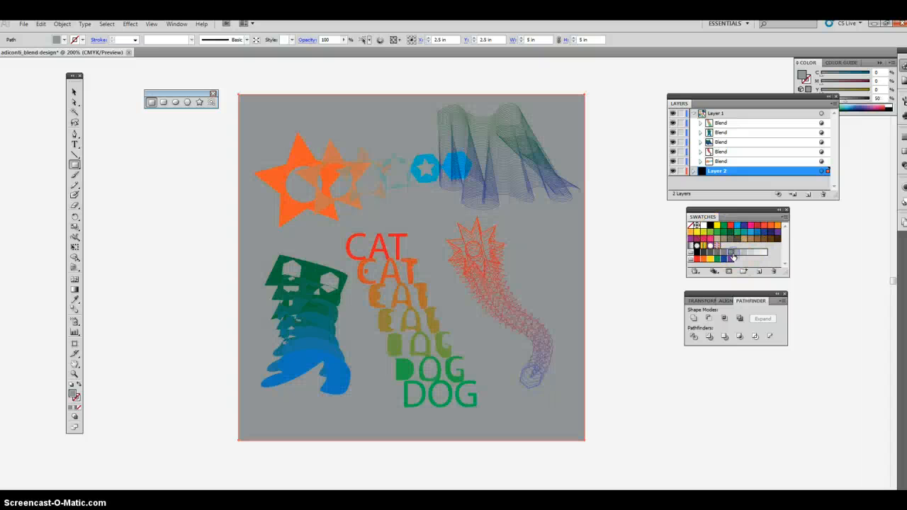
Fill the background square with yellow, lighten it to a pale cream of C 7.05, M 3.65, Y 39.39, K 0, and deselect it.
click(698, 232)
click(697, 231)
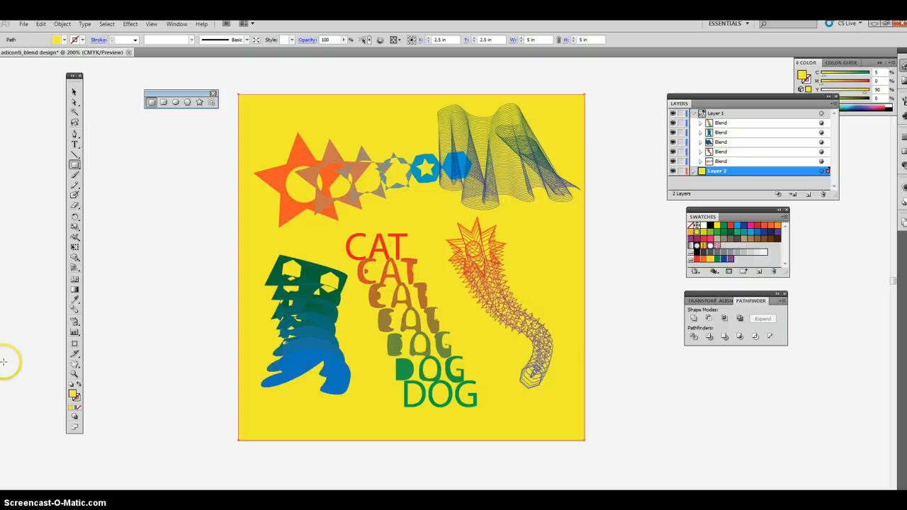
double_click(73, 394)
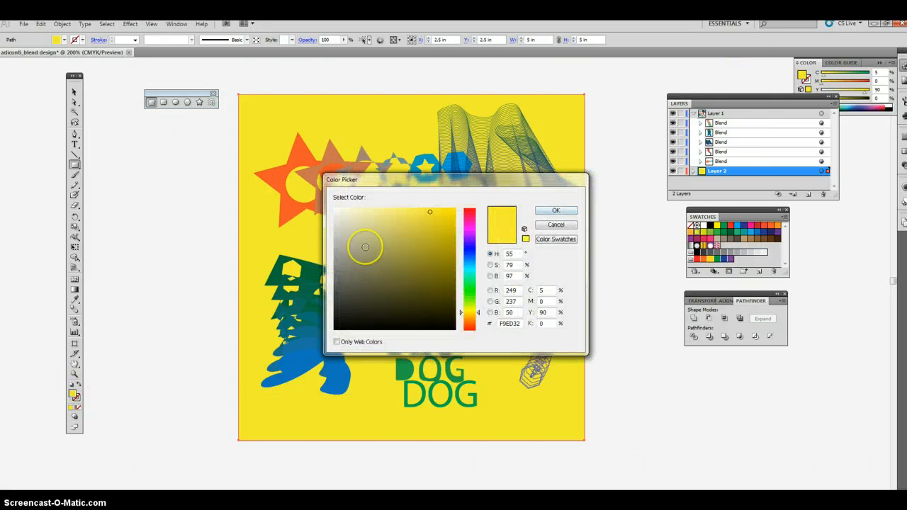
click(368, 219)
click(553, 210)
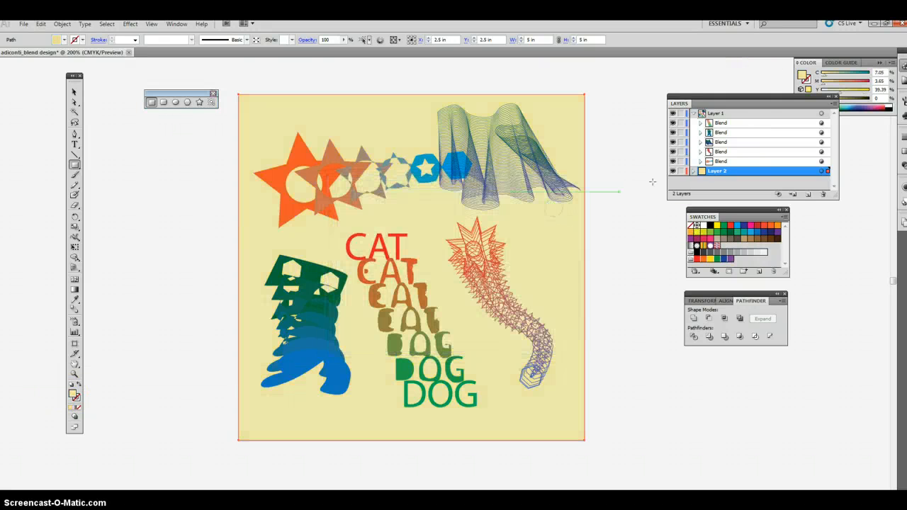
click(153, 234)
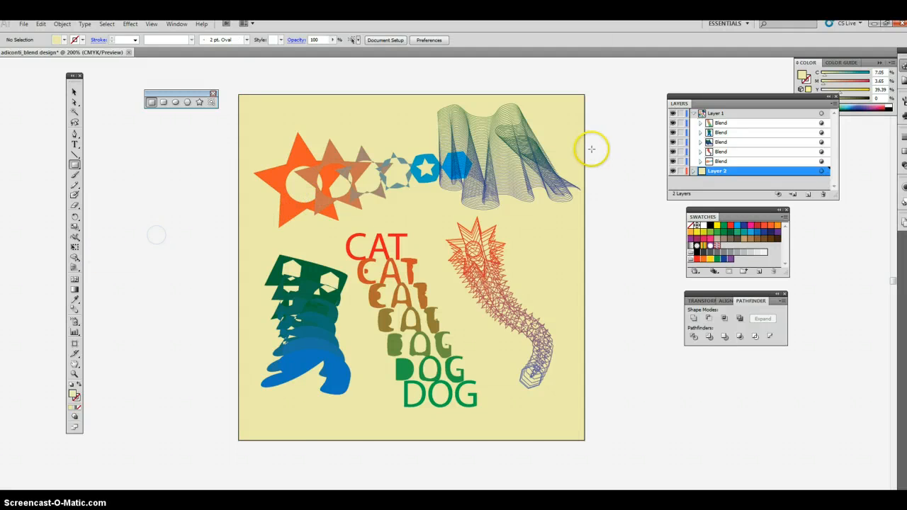